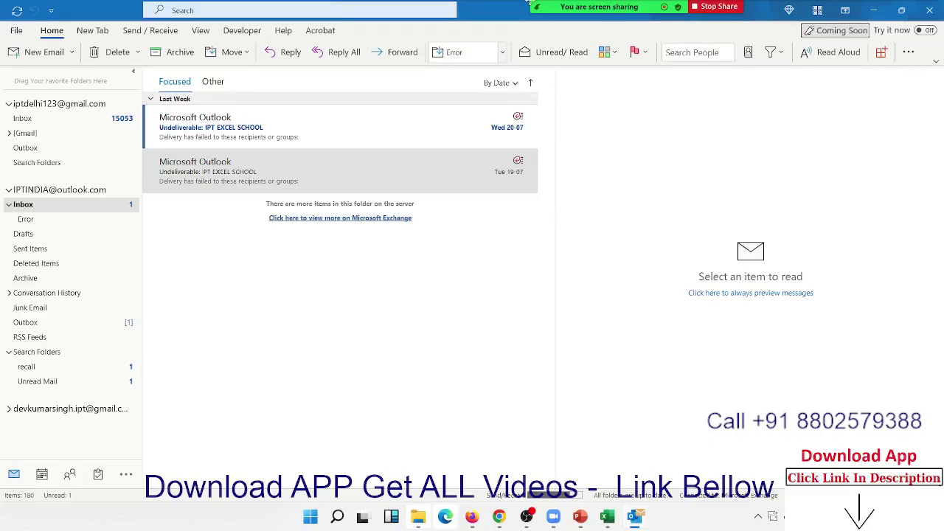
Step: Show the first Gmail account's Inbox, scrolled back to the Today group of messages
mouse_move(599, 7)
left_click(34, 118)
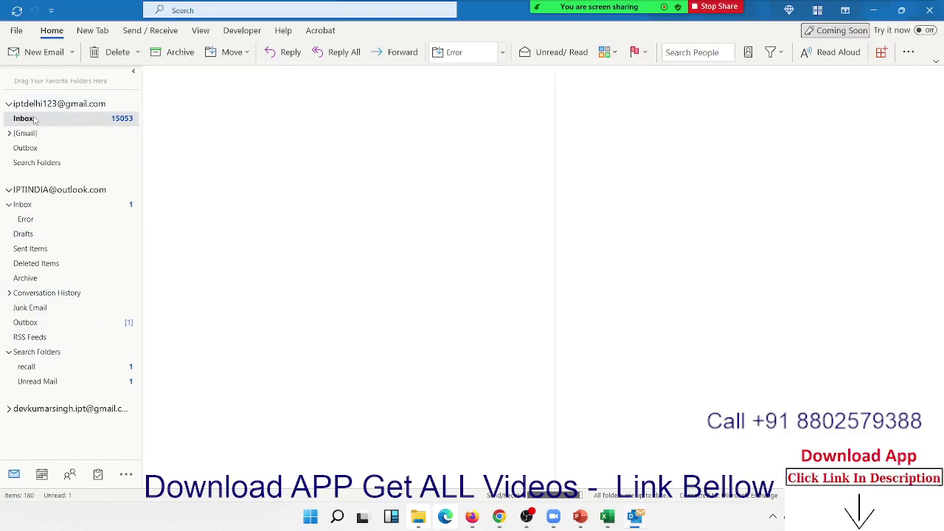
scroll(298, 182, "down", 5)
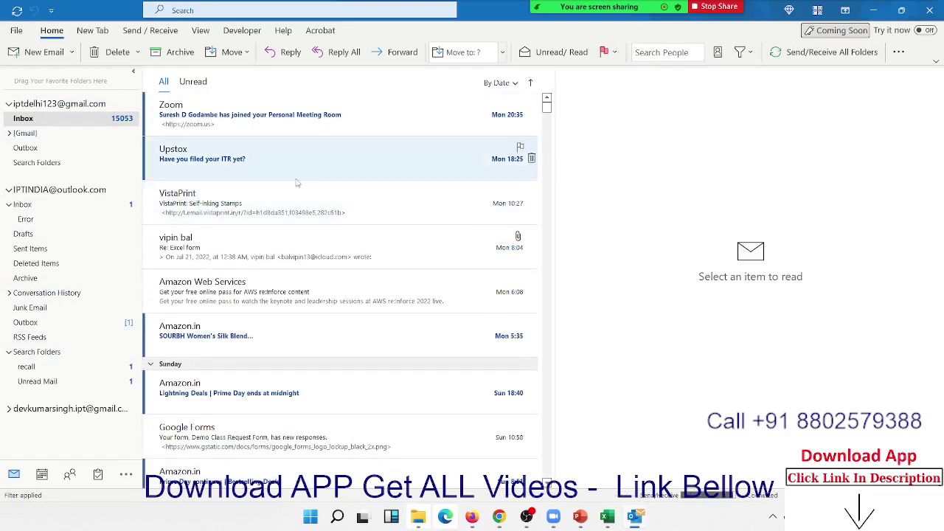
scroll(297, 182, "down", 5)
scroll(296, 181, "up", 1)
scroll(295, 165, "up", 5)
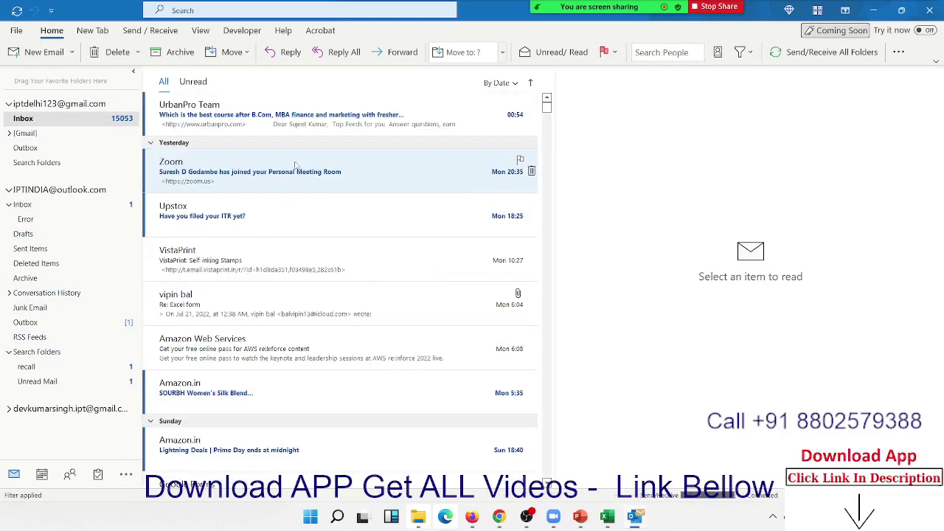
scroll(295, 166, "up", 3)
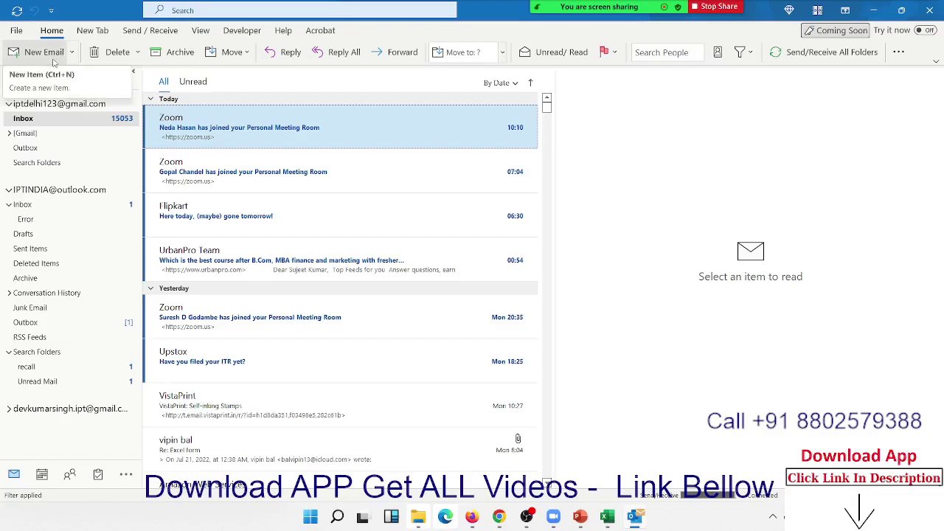
Step: Start a fresh blank email, check its available sender accounts, and minimise the draft
left_click(45, 53)
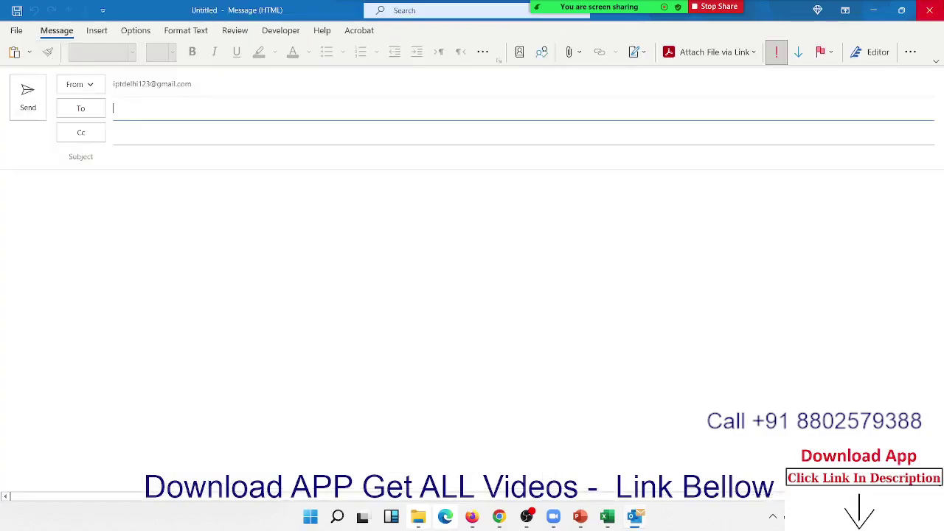
left_click(929, 5)
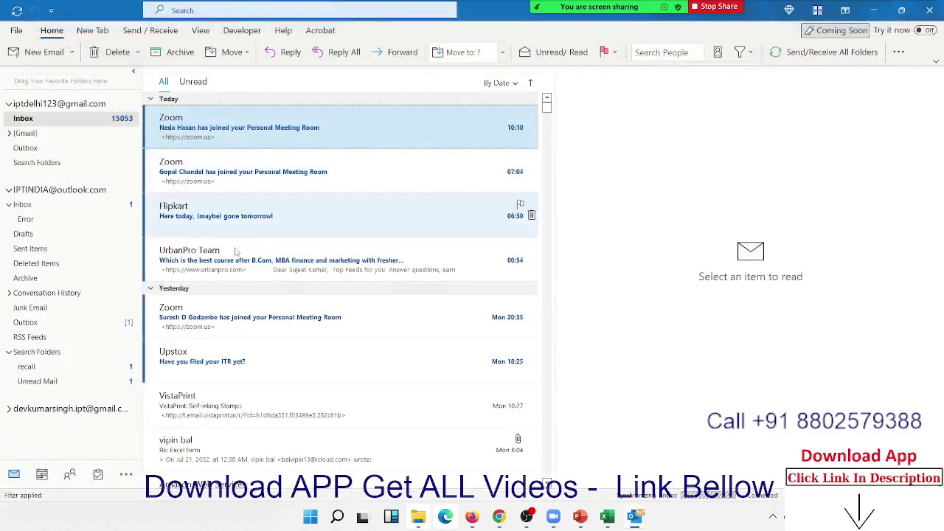
left_click(49, 56)
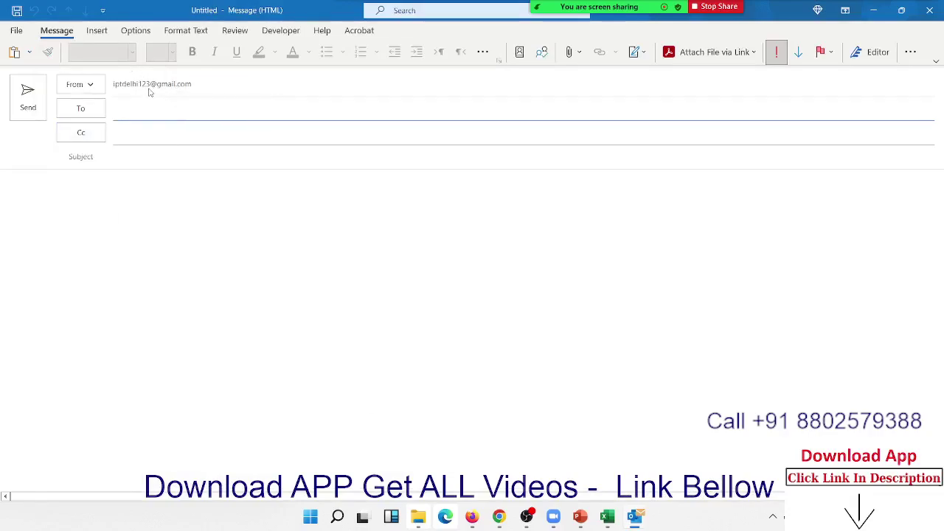
left_click(96, 88)
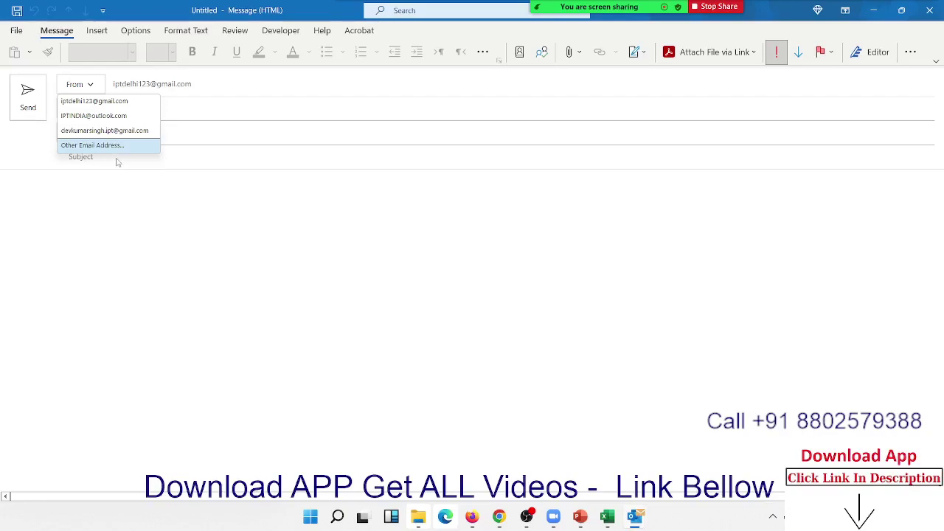
left_click(236, 239)
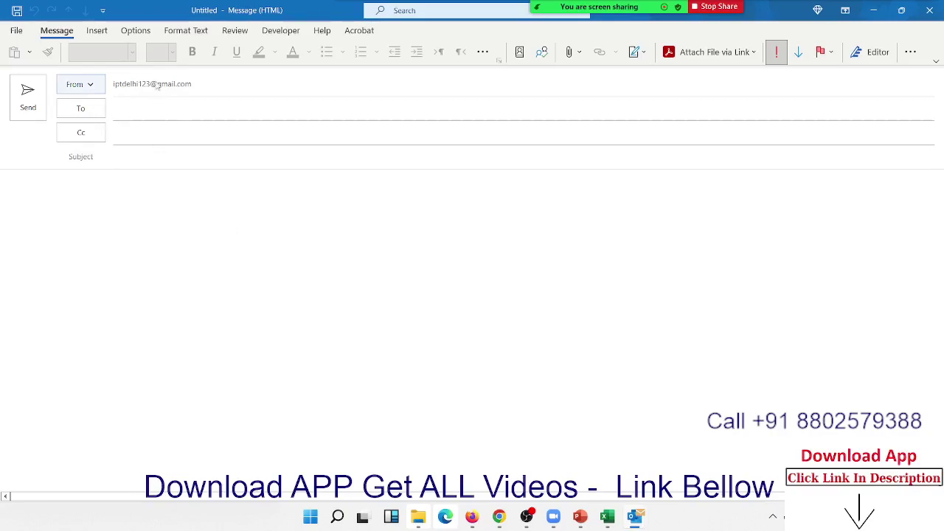
left_click(874, 10)
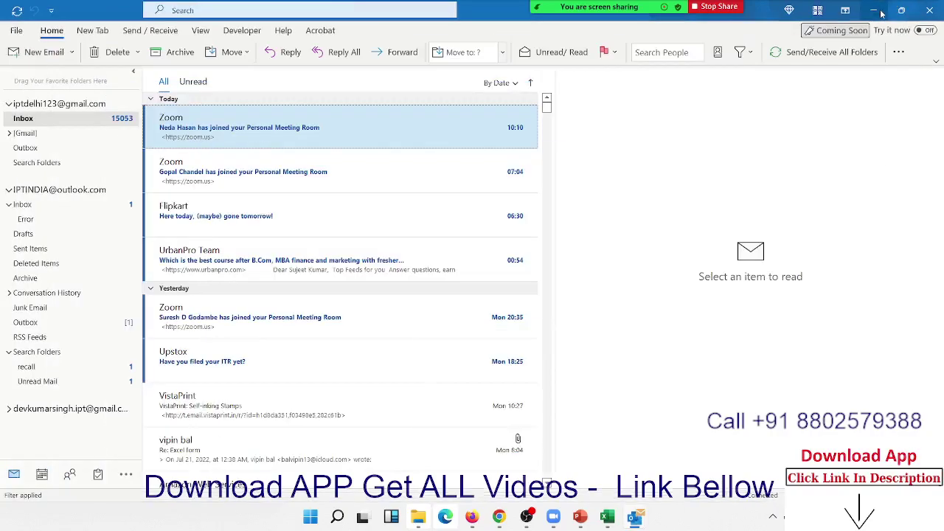
left_click(17, 32)
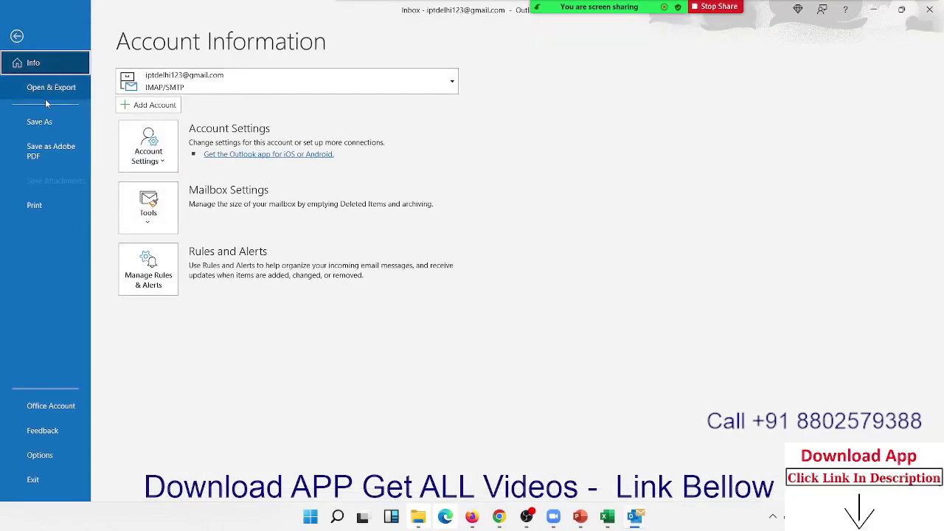
left_click(158, 148)
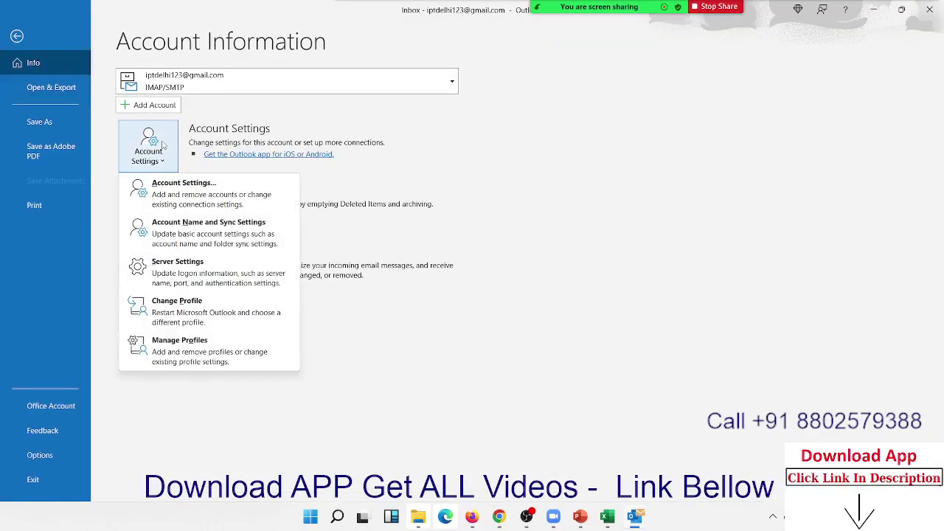
left_click(153, 190)
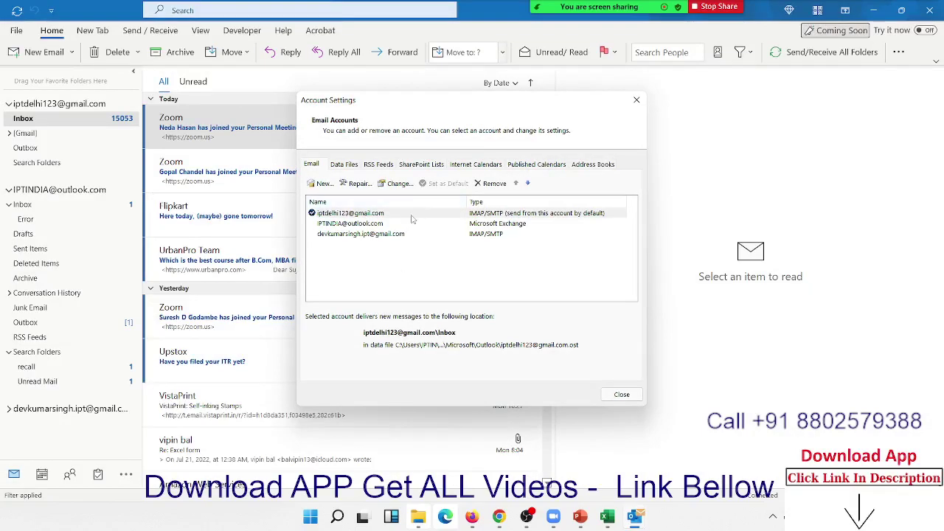
left_click(411, 216)
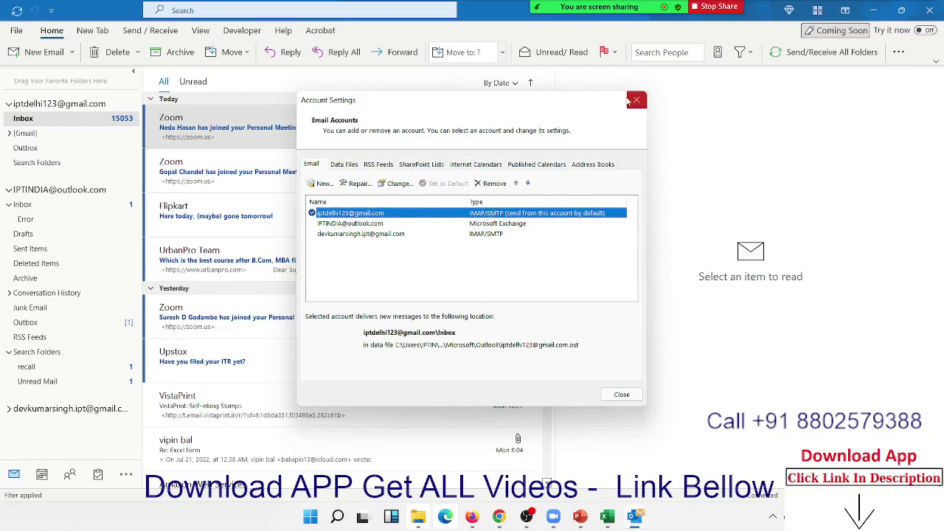
left_click(633, 103)
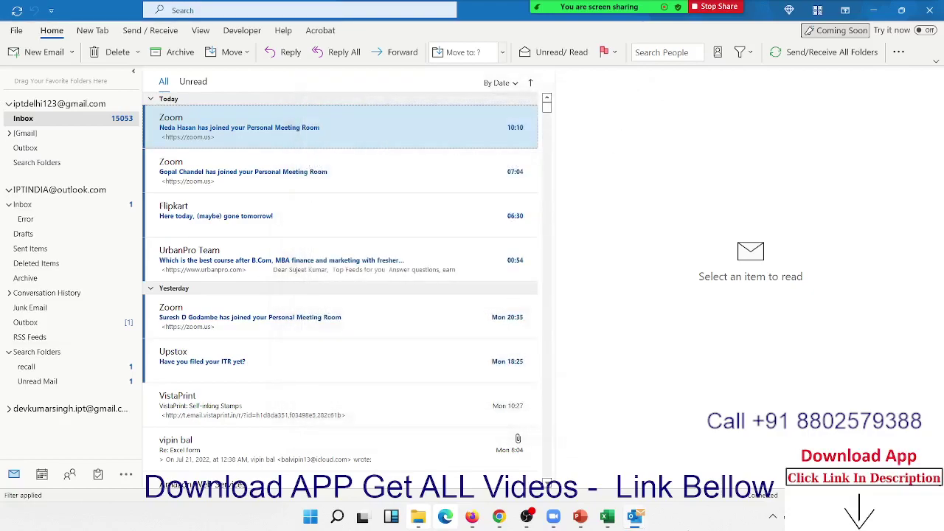
mouse_move(630, 518)
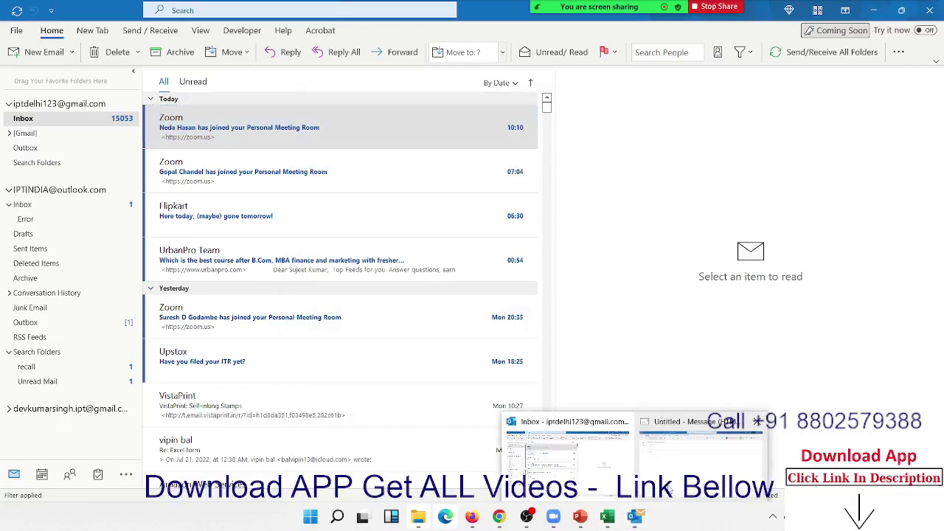
Step: Restore the untitled draft, keeping the default Gmail sender, and try the To and Cc fields
left_click(645, 468)
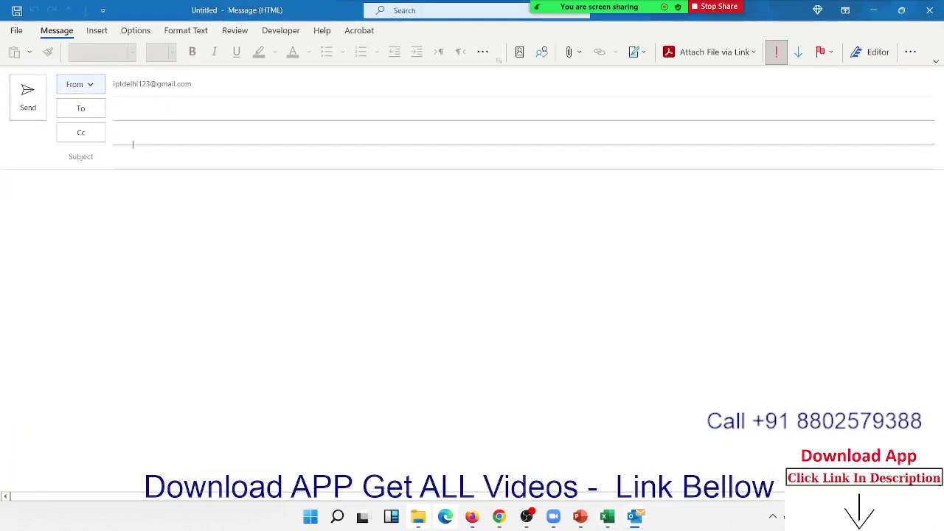
left_click(100, 90)
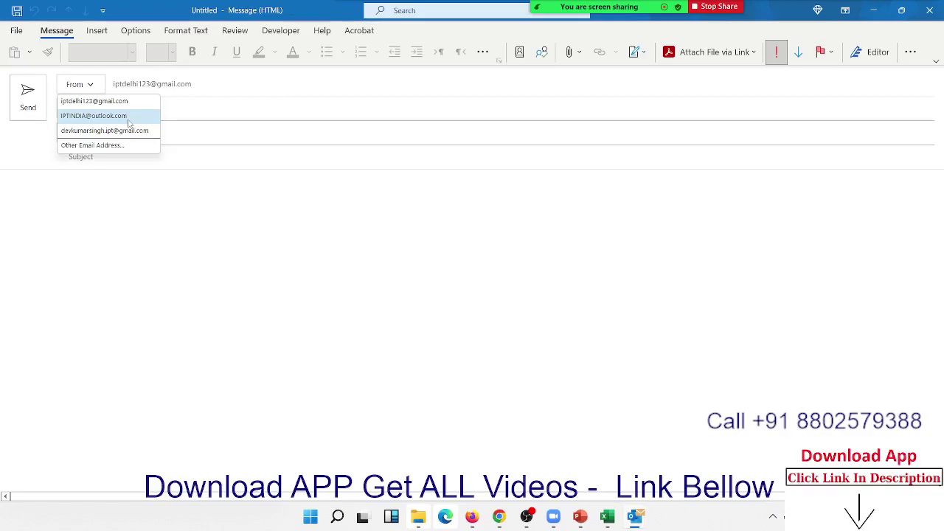
left_click(141, 198)
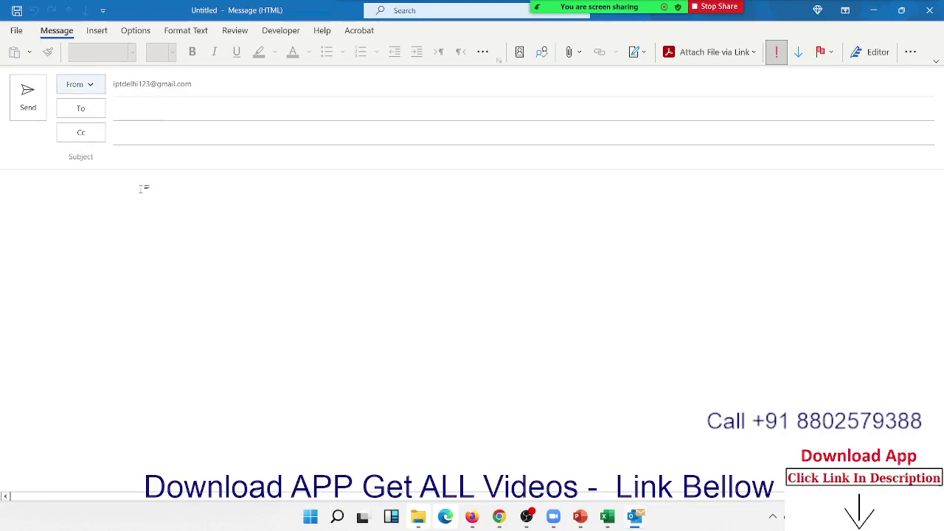
left_click(139, 121)
left_click(140, 136)
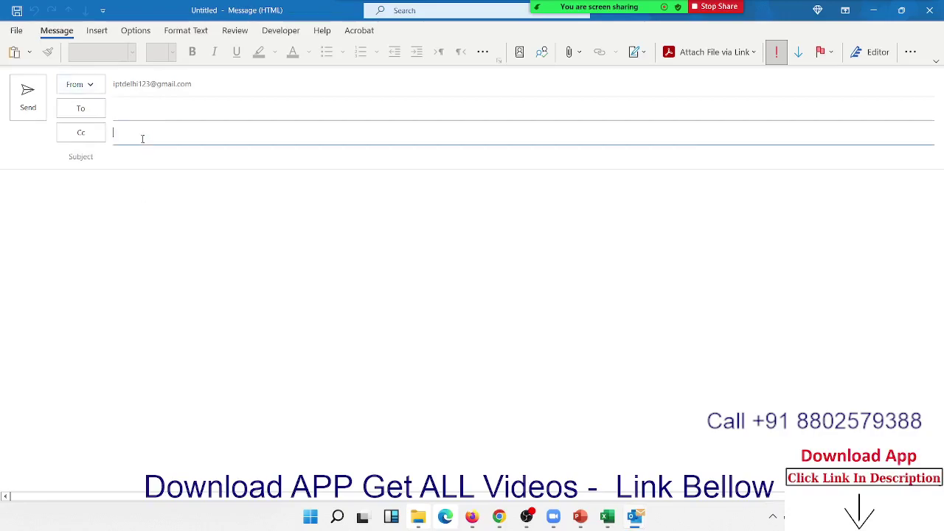
left_click(140, 115)
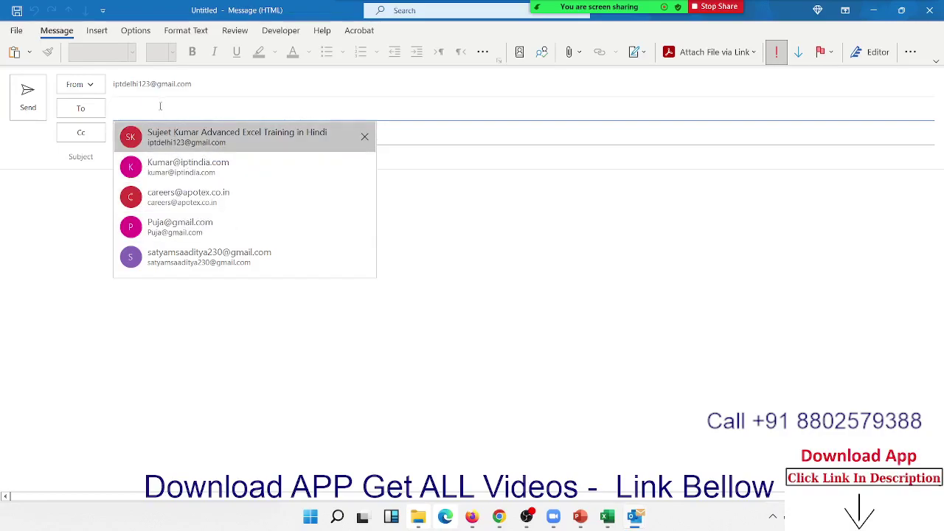
Step: Look over the Insert tab and File page, then return to the Message tab
left_click(100, 34)
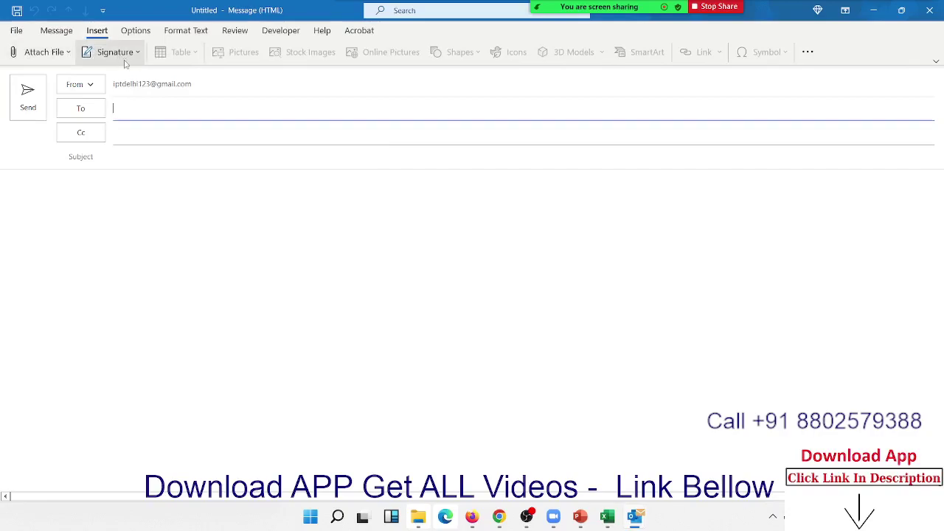
left_click(165, 115)
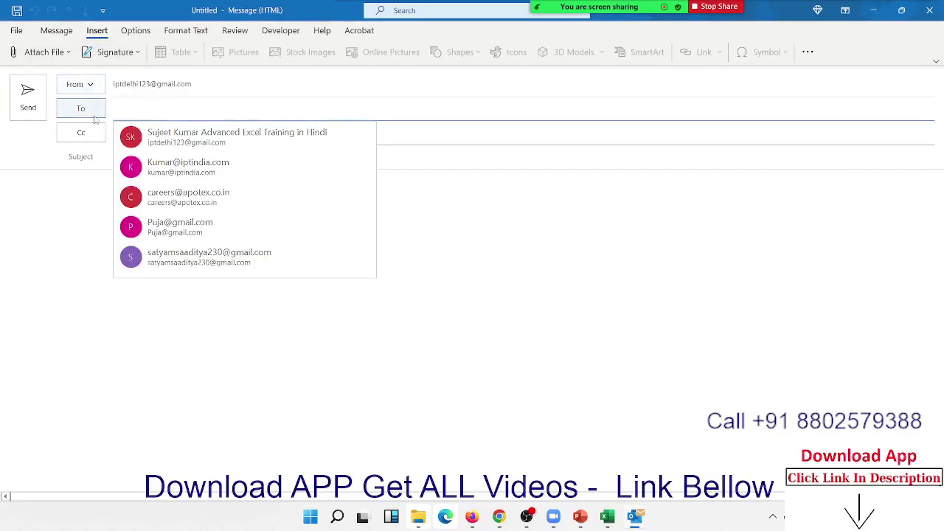
left_click(16, 30)
left_click(27, 35)
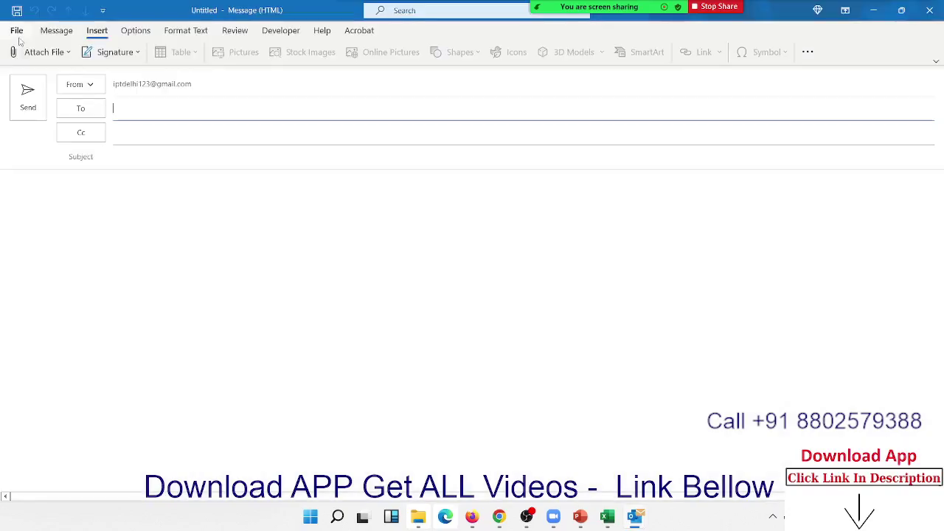
left_click(56, 33)
Step: Open the address book, switch it to Contacts, and close it without choosing anyone
left_click(80, 108)
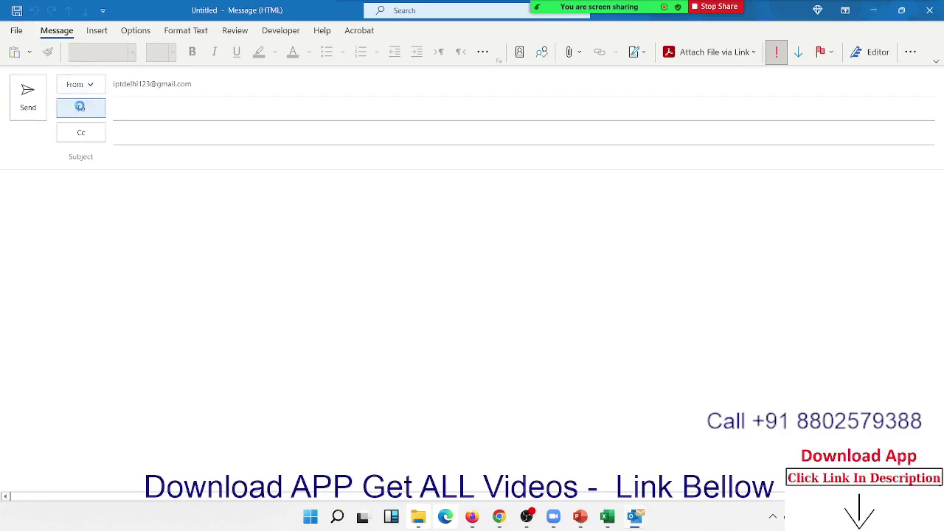
left_click_drag(329, 126, 200, 116)
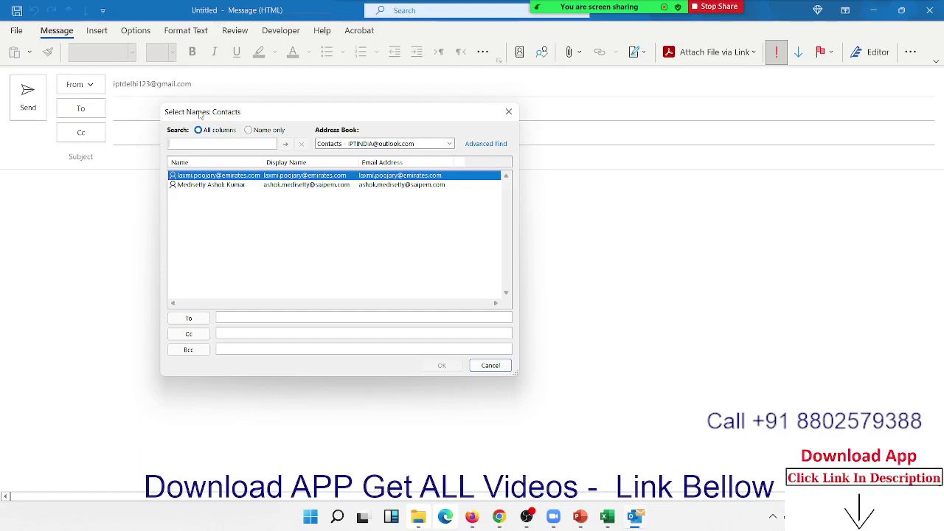
left_click(410, 145)
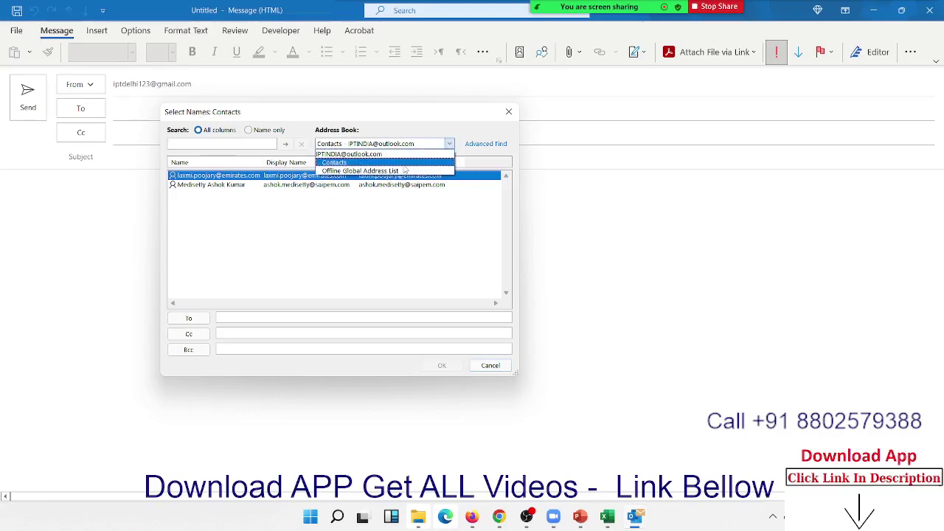
left_click(405, 162)
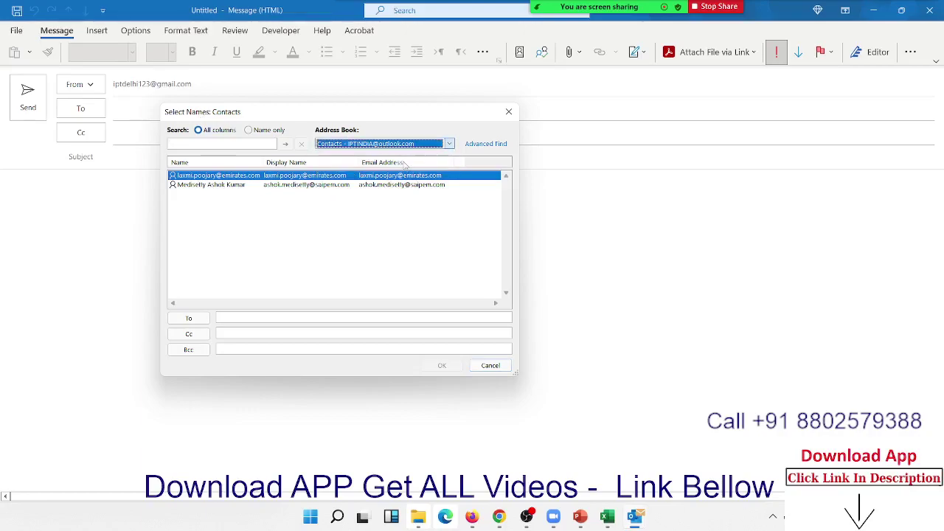
left_click(509, 111)
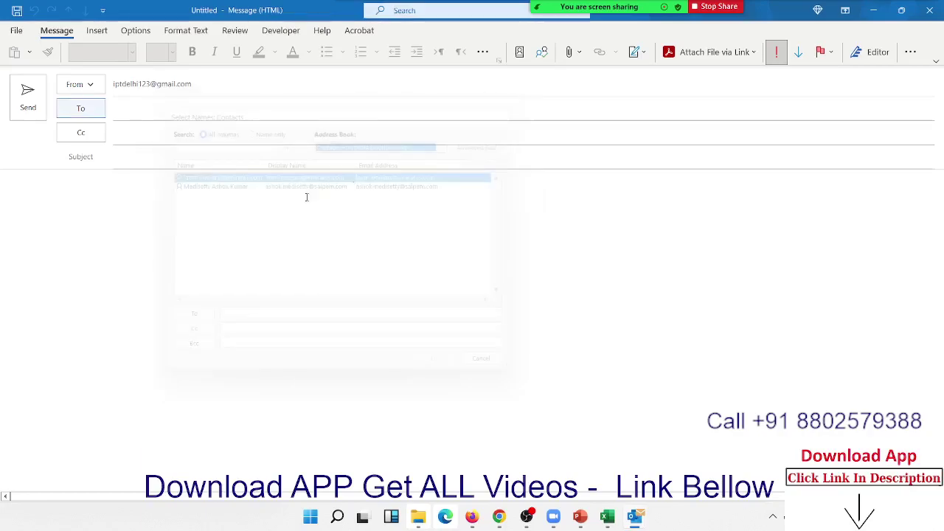
Step: Open the Cc contact picker, close it unchanged, and return to the To field
left_click(138, 116)
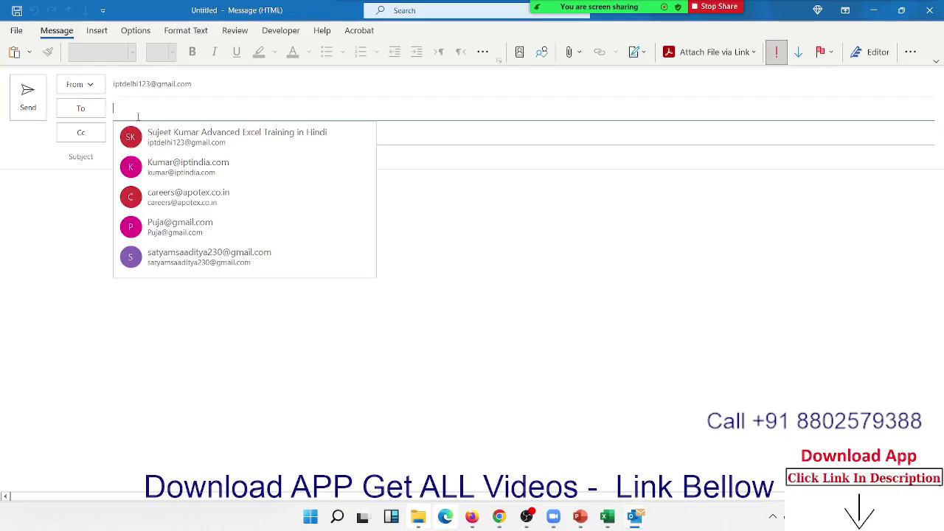
left_click(80, 133)
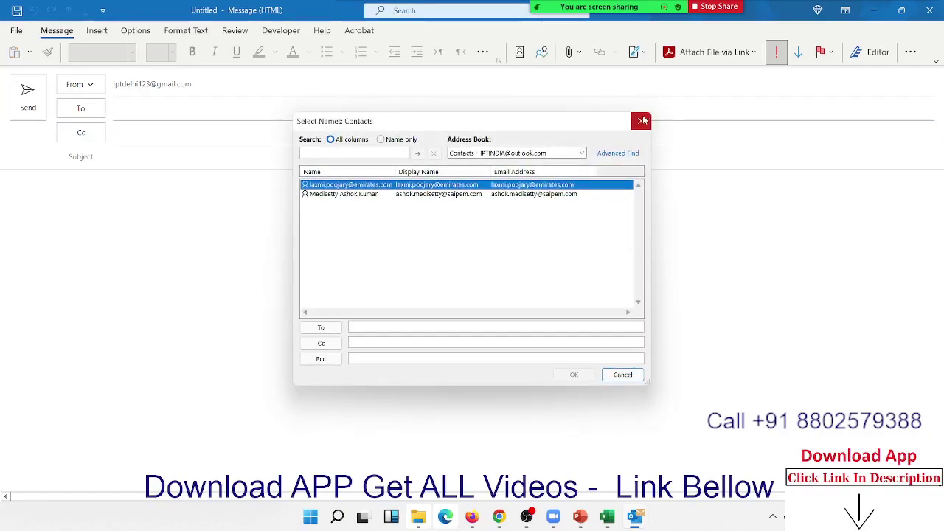
left_click(641, 118)
left_click(225, 110)
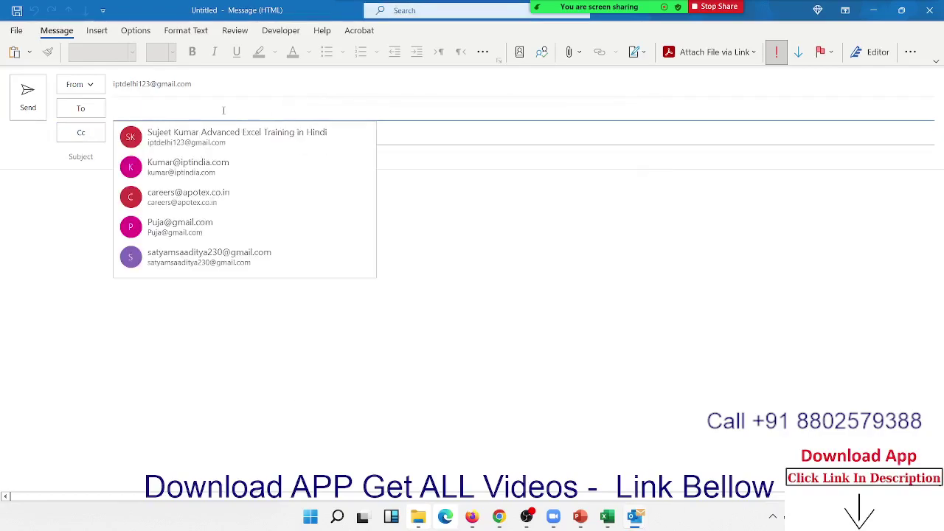
Step: Add the first 's' suggested contact and a second autocompleted address to the To line
type("s")
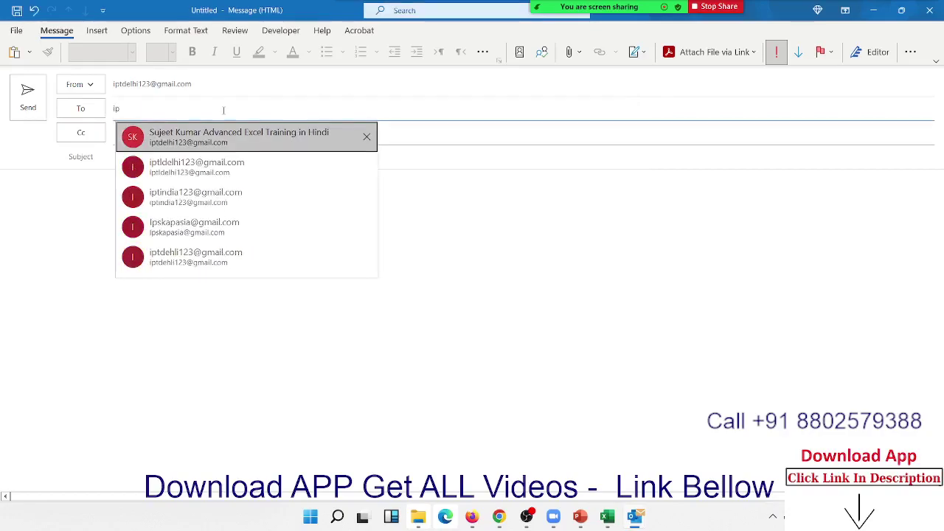
left_click(252, 145)
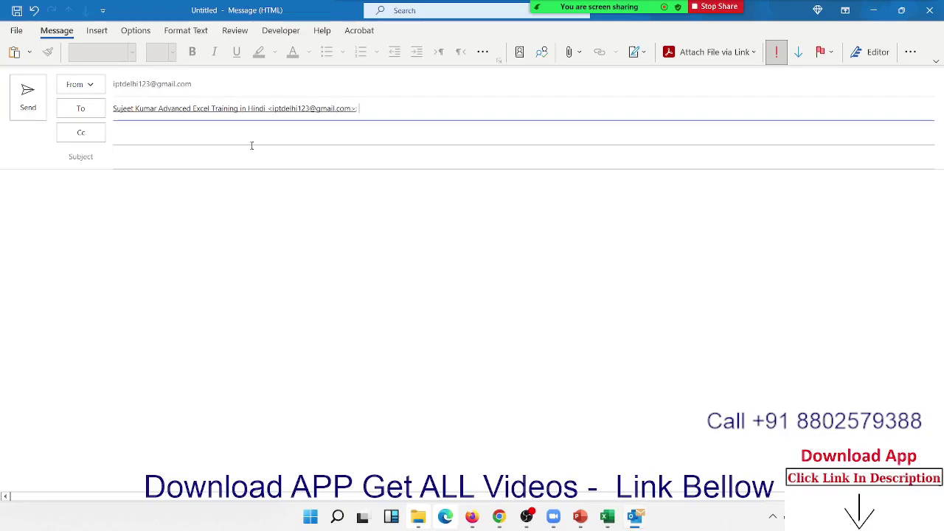
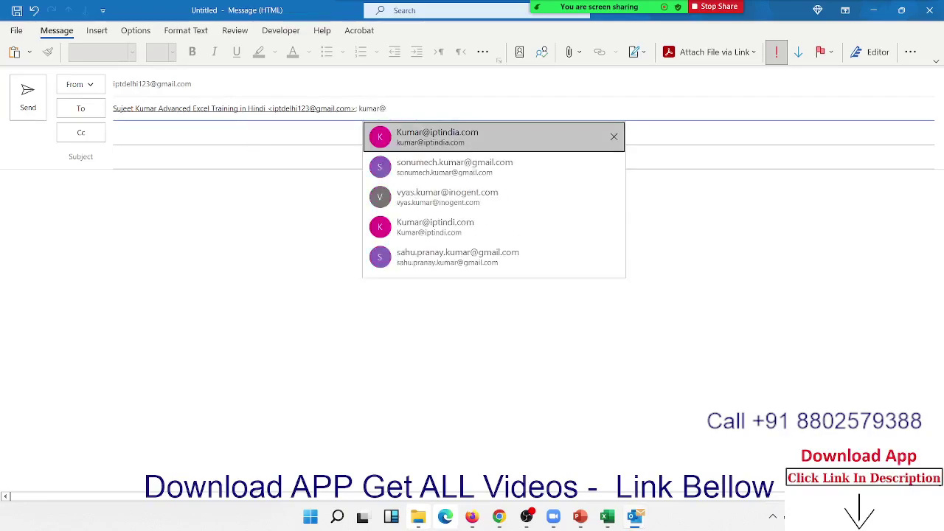
left_click(485, 131)
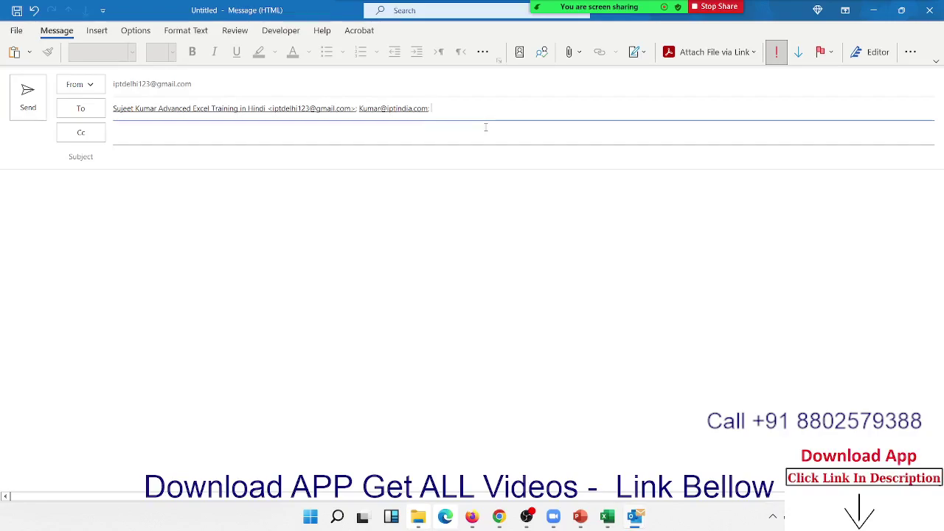
Step: Put the second recipient's address on the Cc line and dismiss the remaining suggestions
left_click(317, 137)
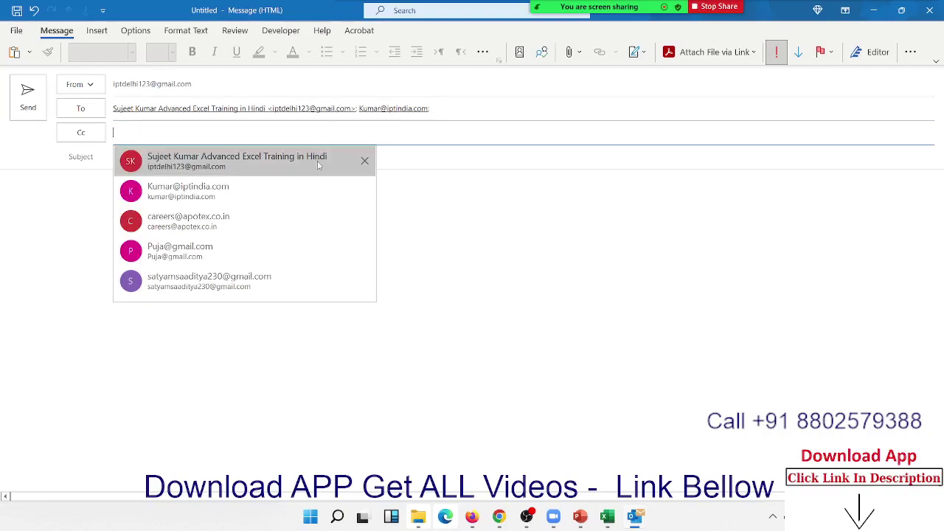
left_click(320, 181)
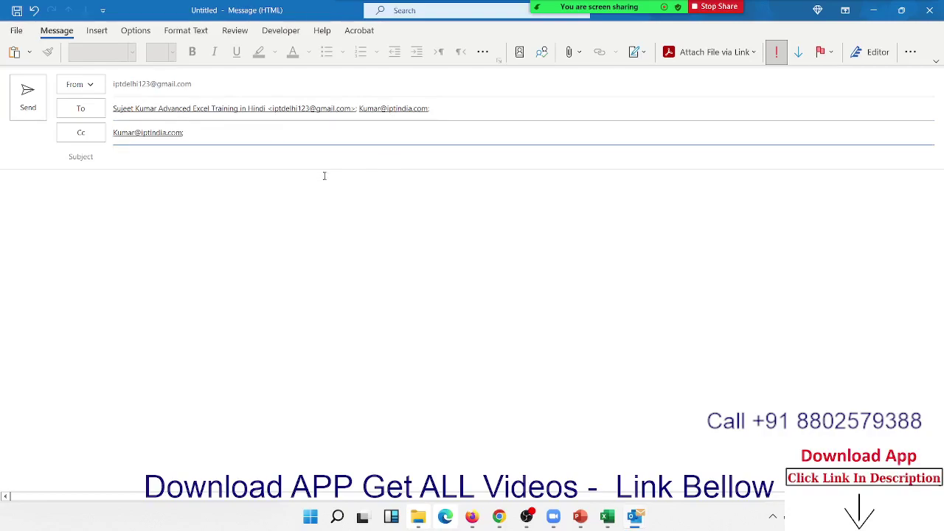
left_click(462, 104)
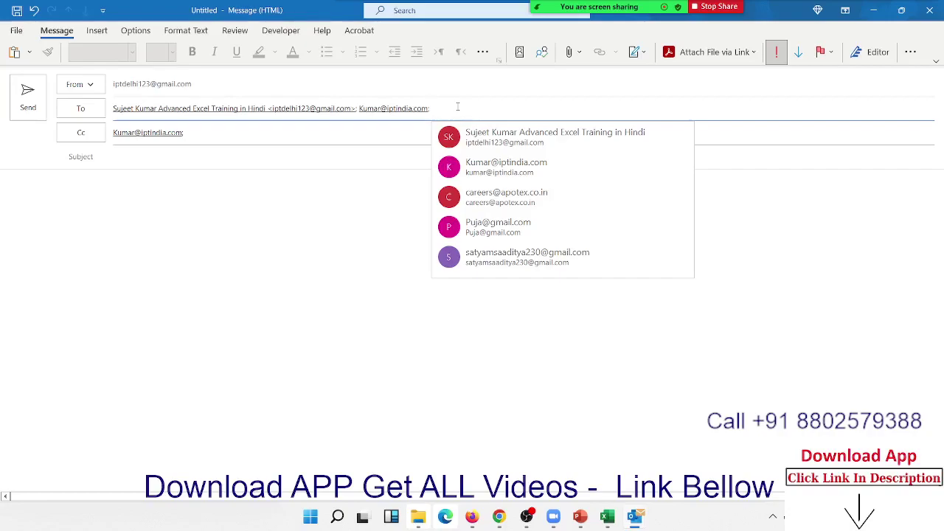
left_click(457, 107)
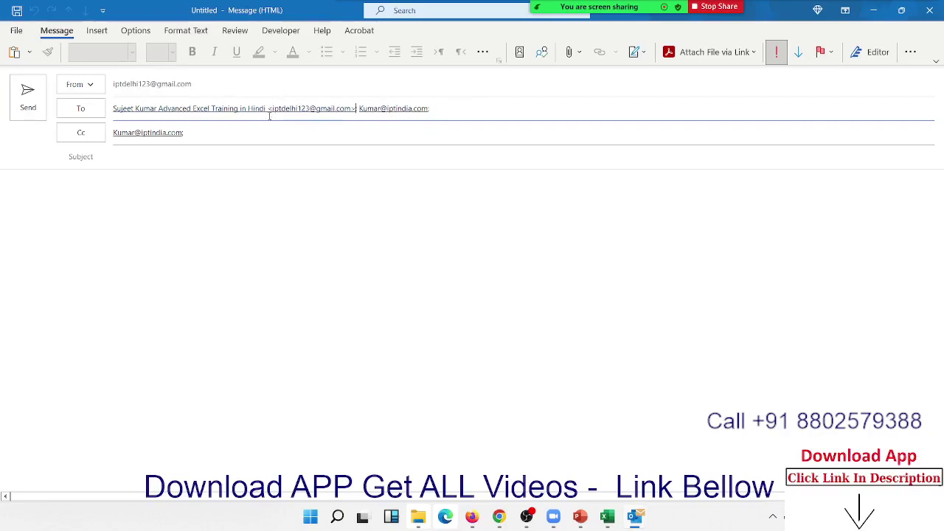
left_click(241, 139)
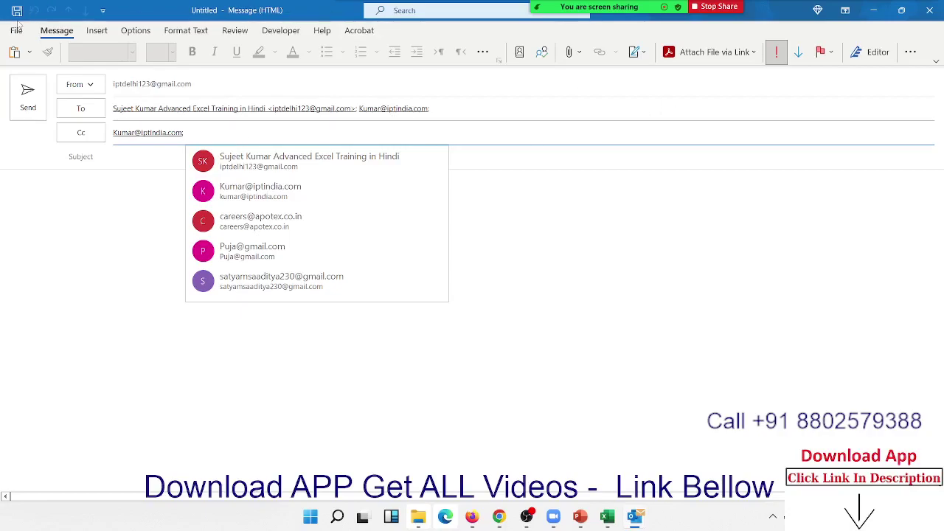
Step: Browse the Insert and Message tabs and their overflow command menus without changing anything
left_click(97, 31)
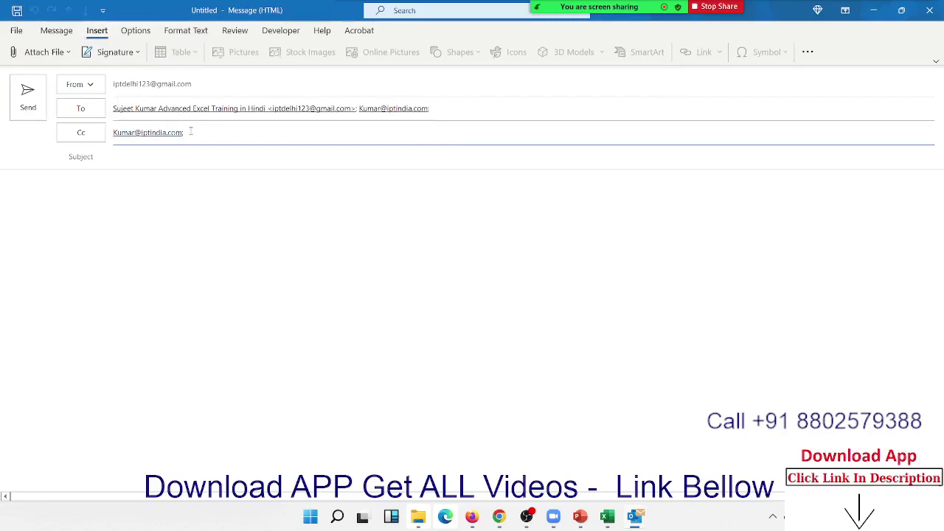
left_click(236, 142)
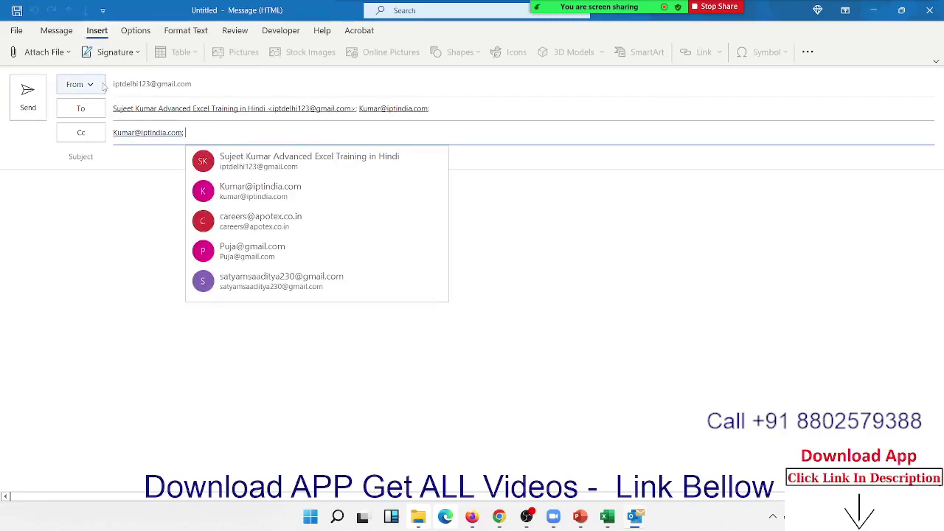
left_click(56, 30)
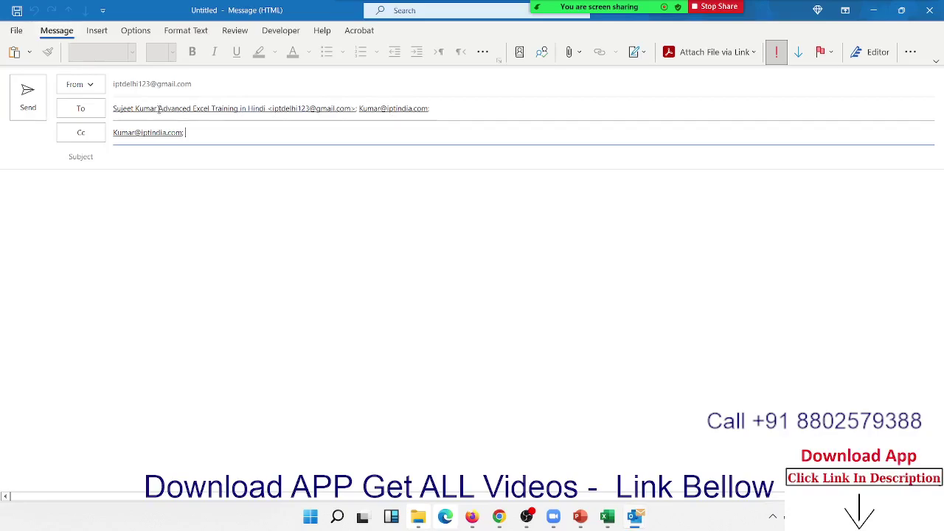
left_click(193, 139)
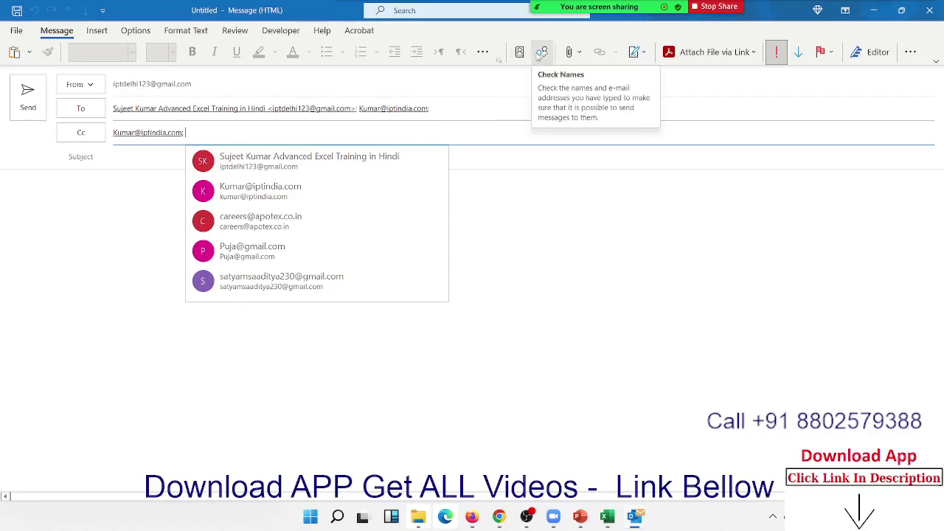
mouse_move(854, 32)
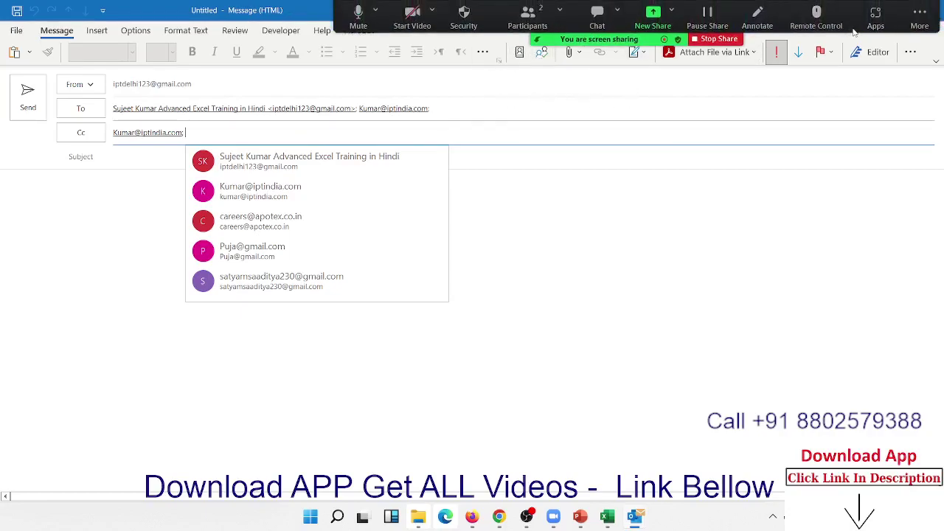
left_click(906, 52)
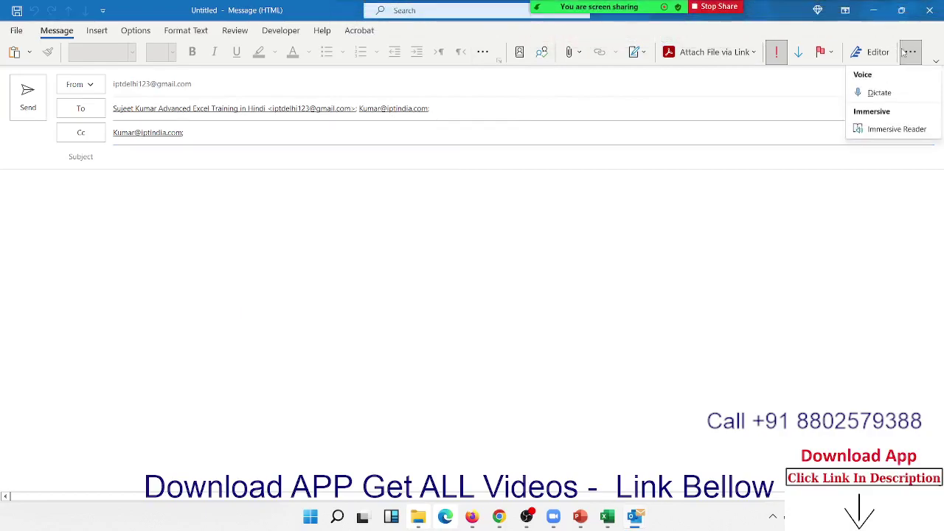
left_click(184, 133)
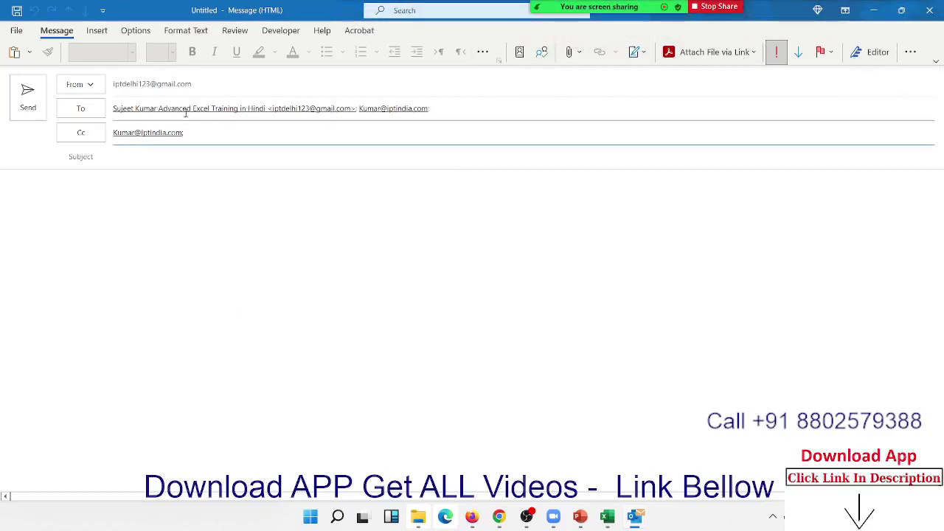
left_click(481, 51)
left_click(225, 127)
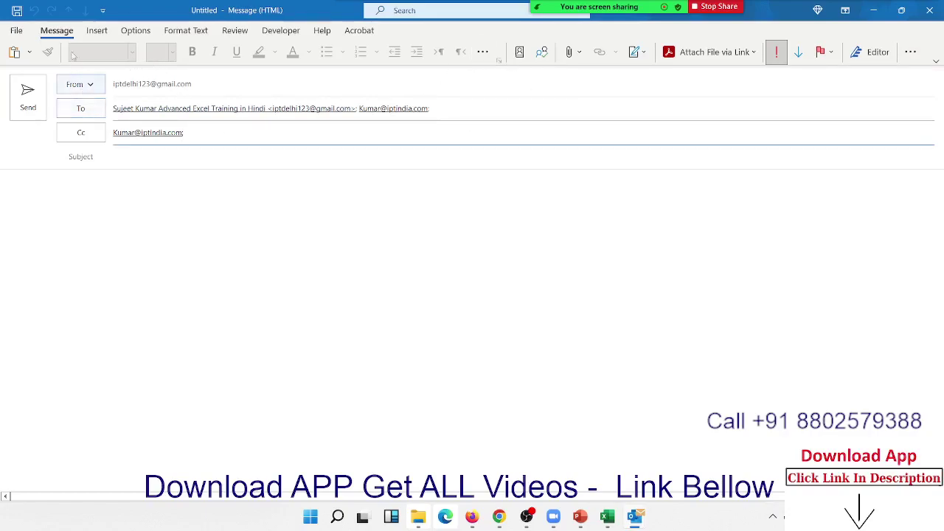
Step: Look through the Options, Format Text, Review, Developer and Insert tabs, including extra insert options
left_click(140, 34)
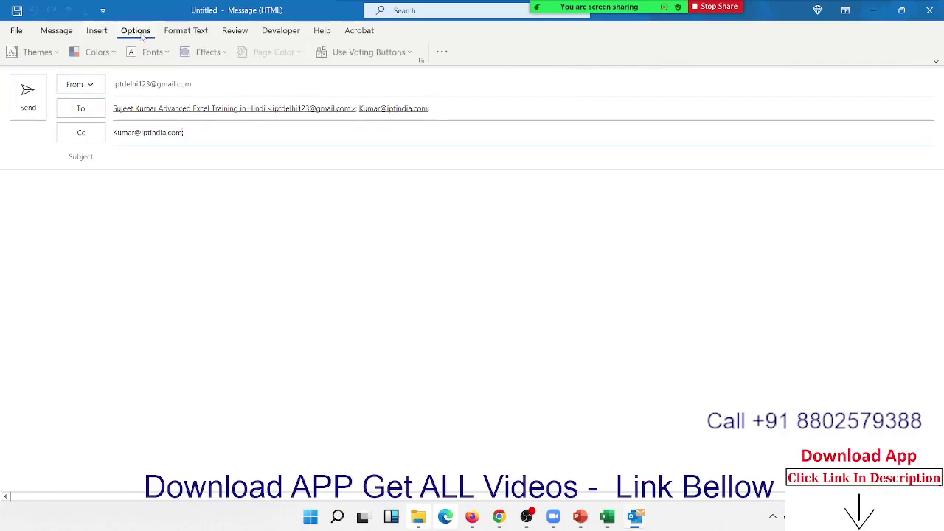
left_click(166, 33)
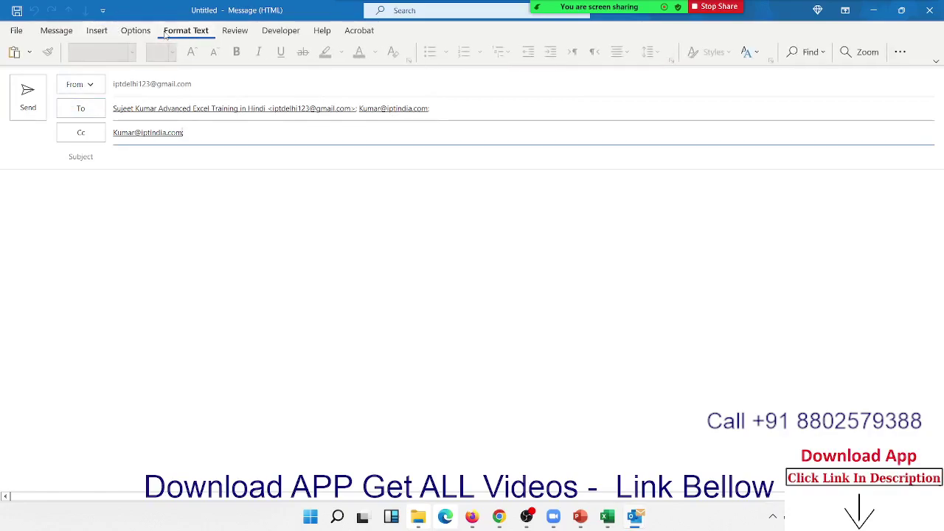
left_click(234, 33)
left_click(260, 32)
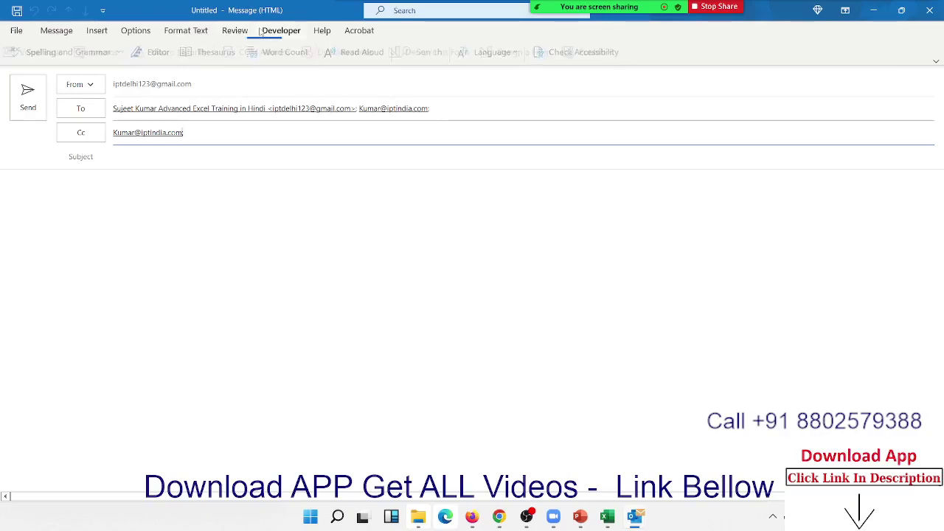
left_click(144, 32)
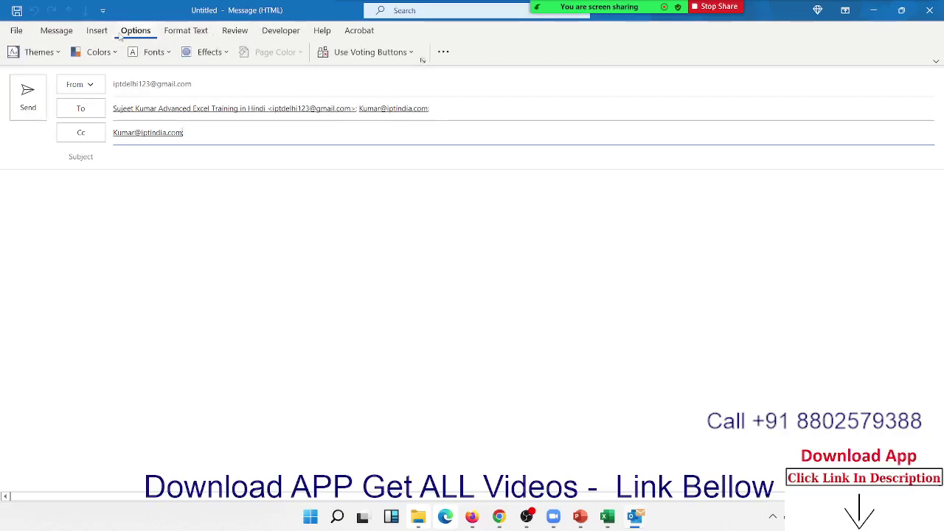
left_click(94, 33)
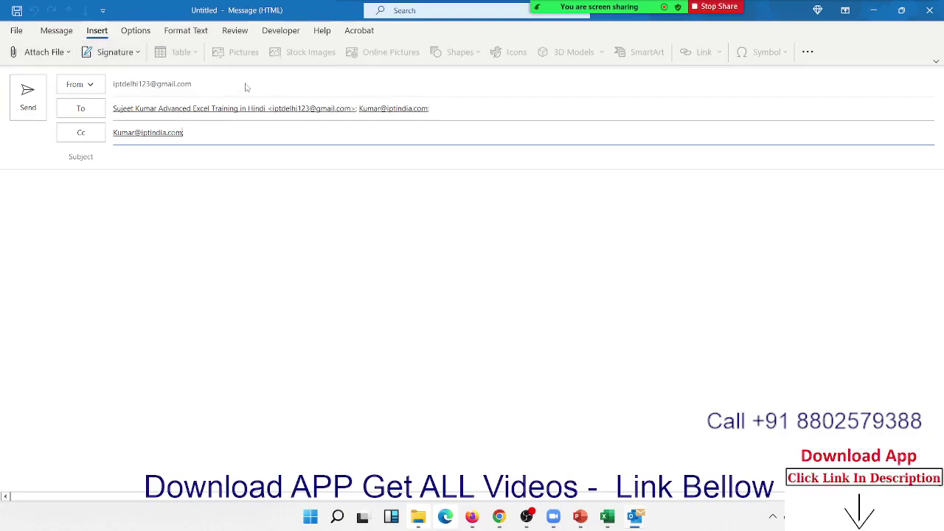
left_click(809, 51)
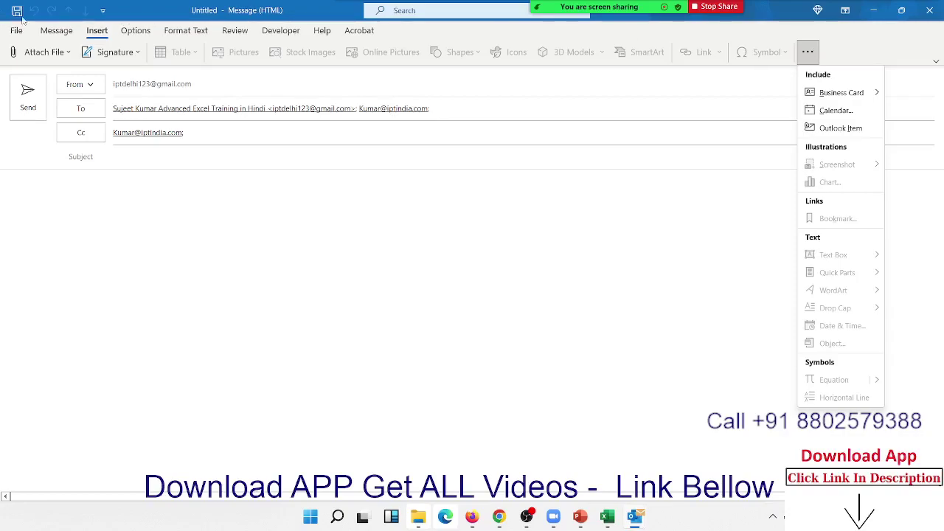
Step: Check the Signature and Attach File menus on the Message tab, then open the Address Book
left_click(51, 32)
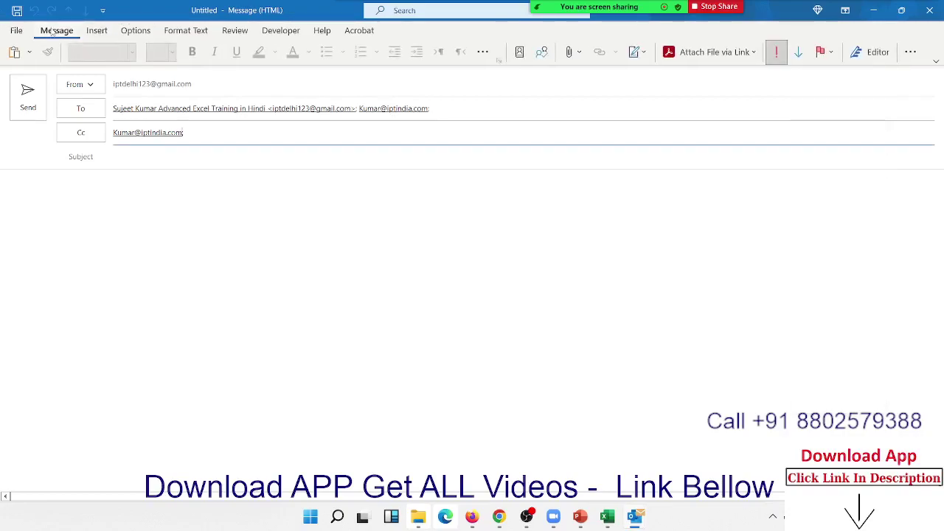
left_click(641, 53)
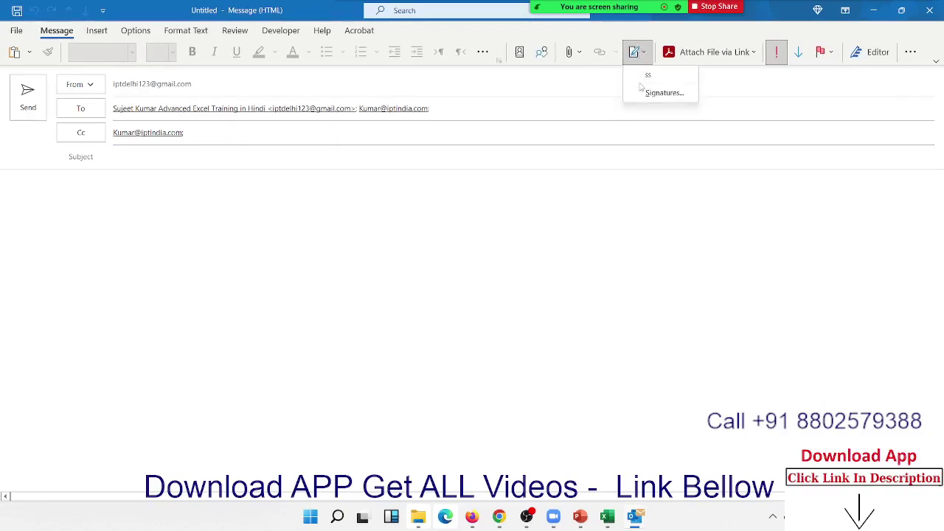
left_click(613, 62)
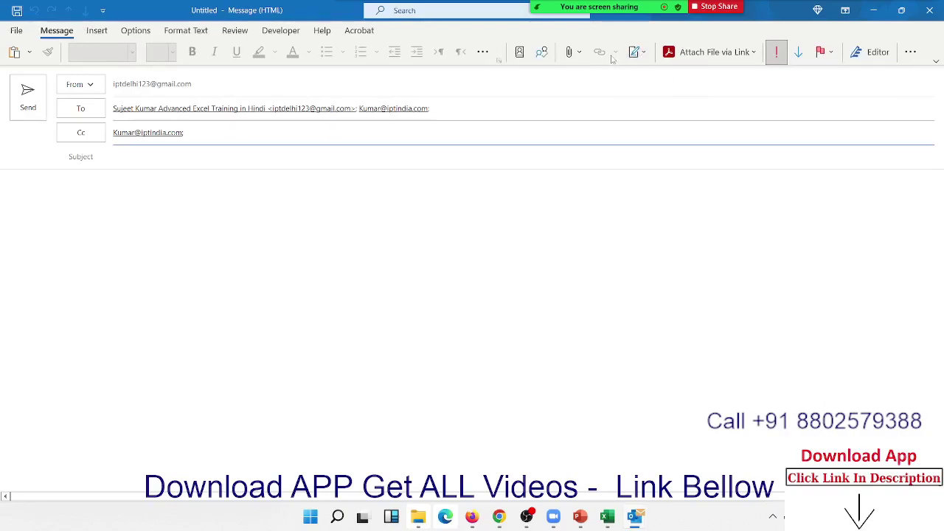
left_click(587, 56)
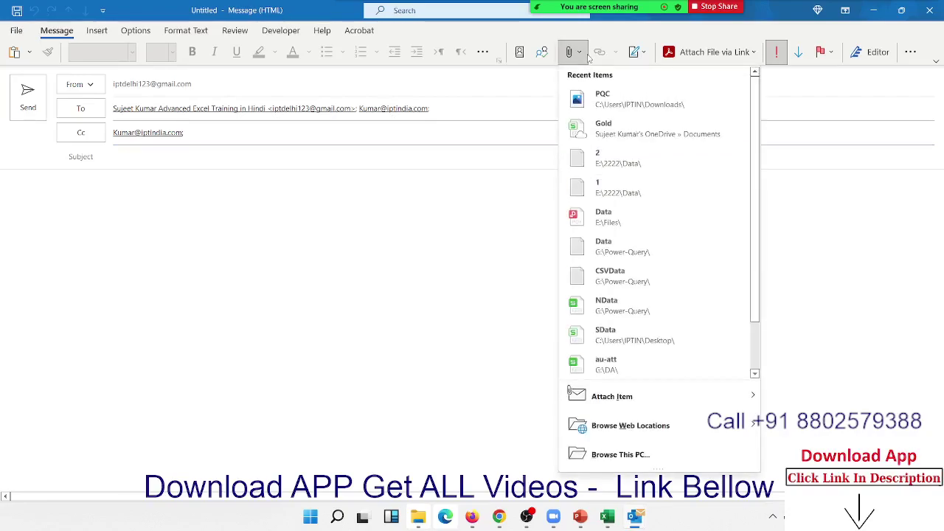
left_click(587, 57)
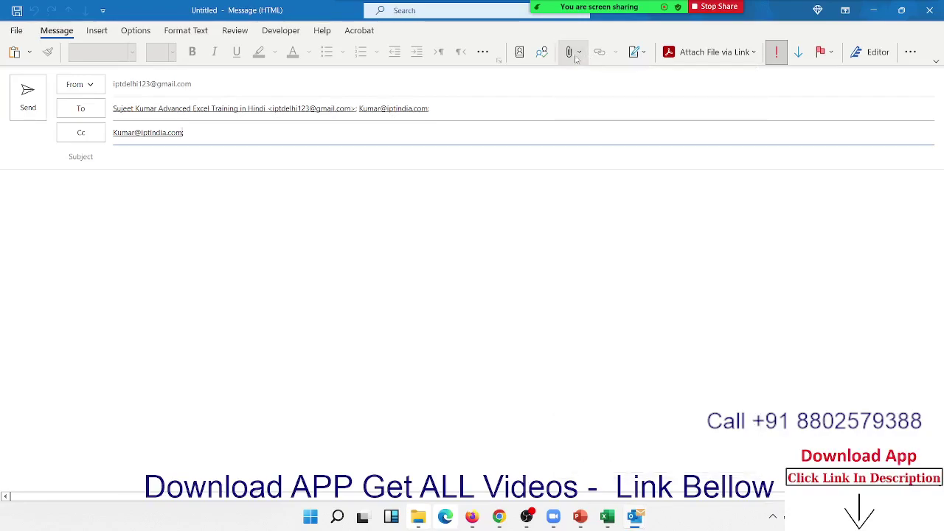
left_click(520, 53)
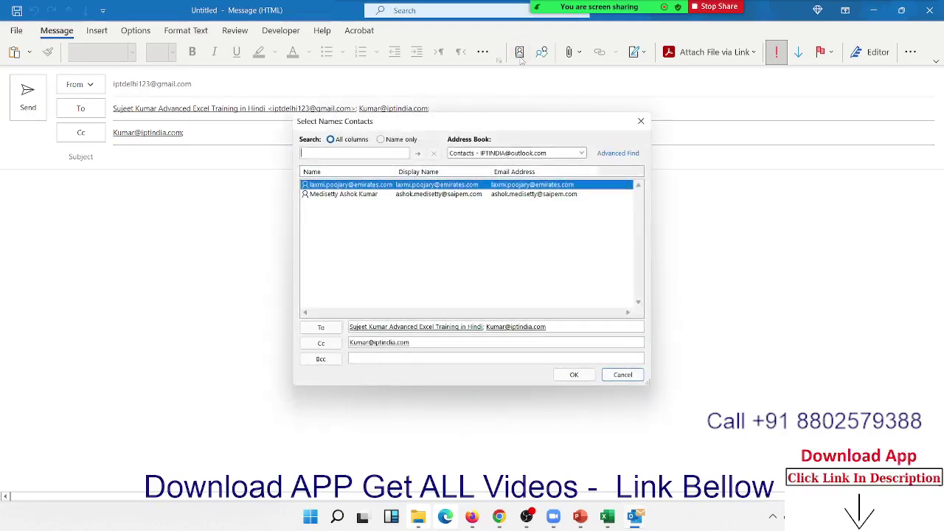
Step: Cancel the Select Names address book without adding a Bcc recipient, returning to the Subject line
left_click(403, 356)
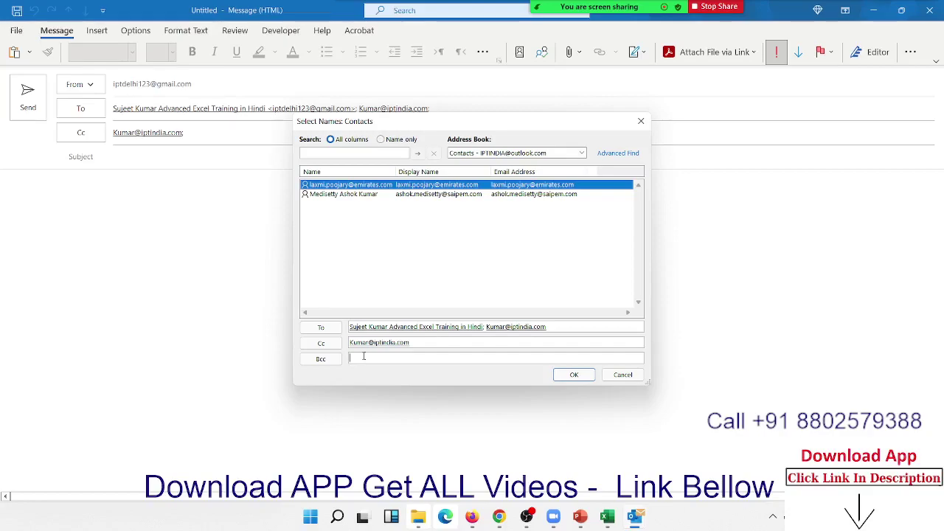
left_click(623, 375)
left_click(214, 163)
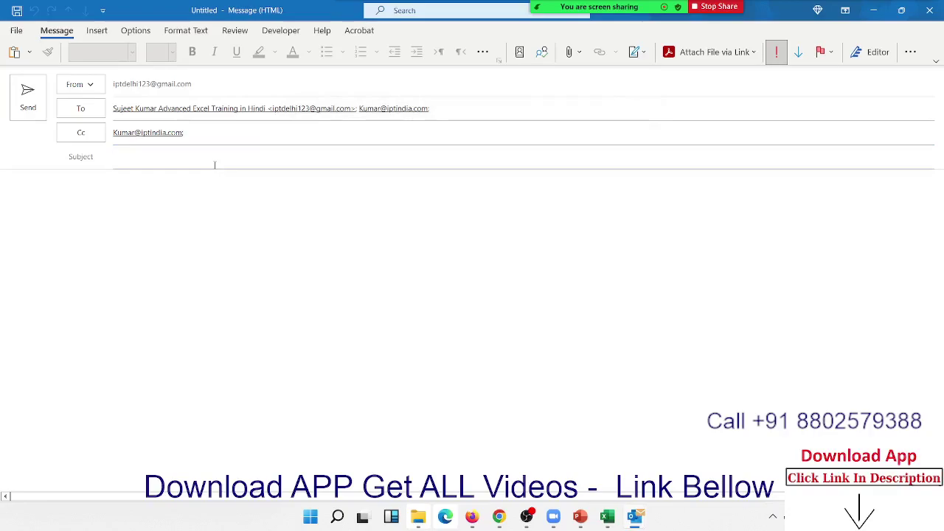
Step: Enter subject 'test' and body line 'Please find attached file', then select that line
type("t")
type("est")
left_click(208, 195)
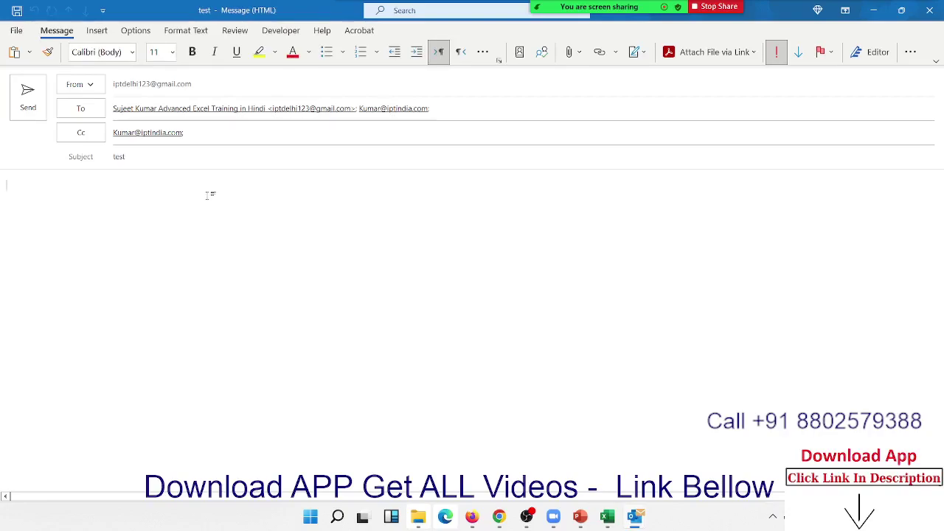
type("m")
key("BackSpace")
key("BackSpace")
key("BackSpace")
key("BackSpace")
type("ease ")
type("find")
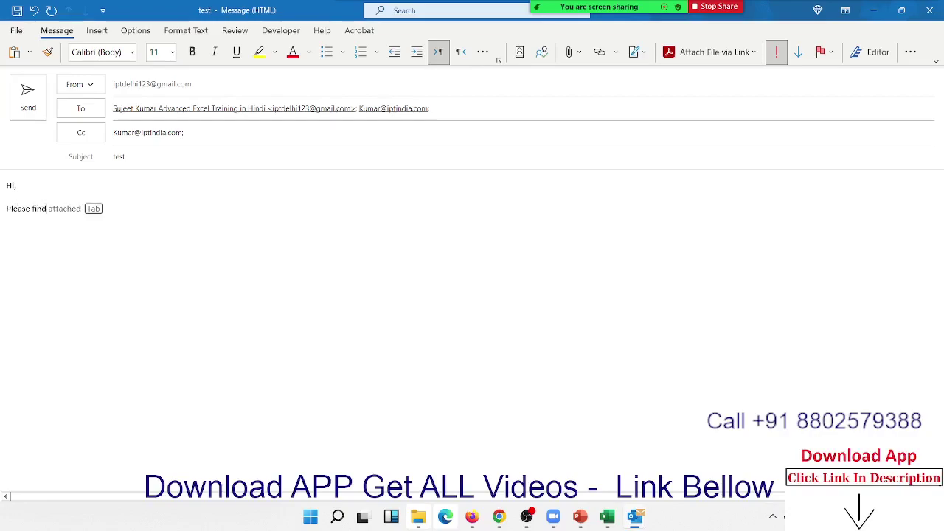
key("Tab")
left_click_drag(99, 209, 1, 209)
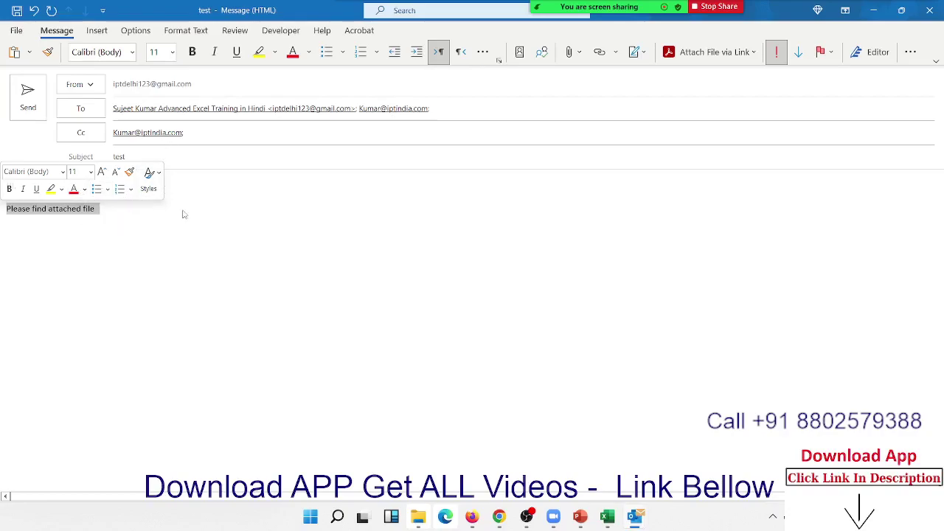
left_click(154, 173)
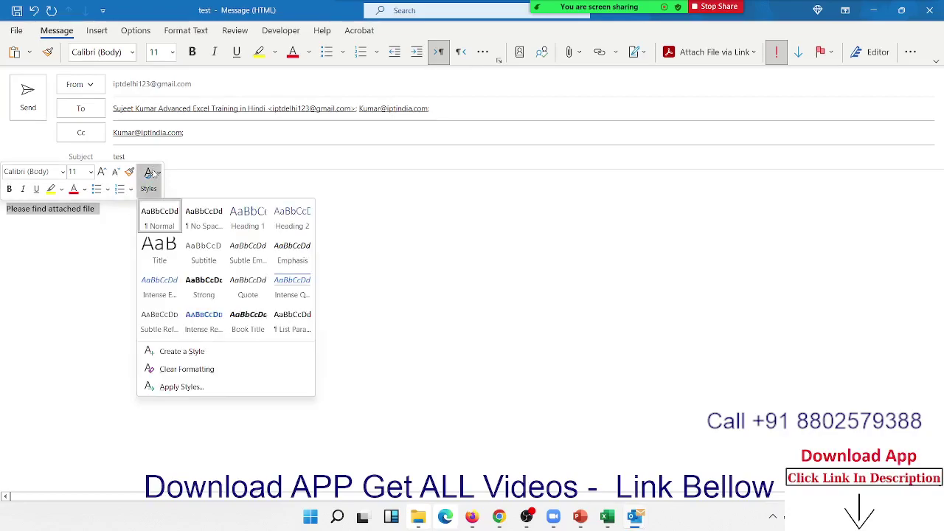
left_click(154, 173)
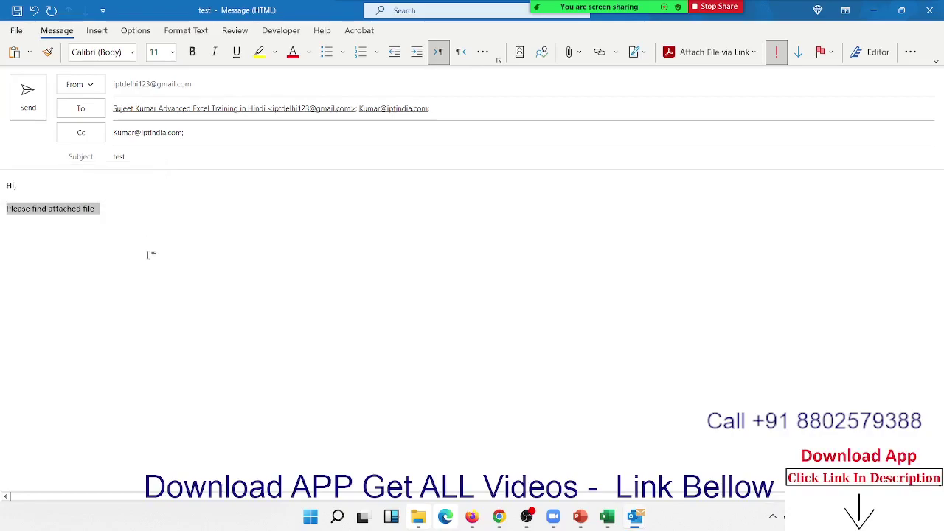
left_click(102, 219)
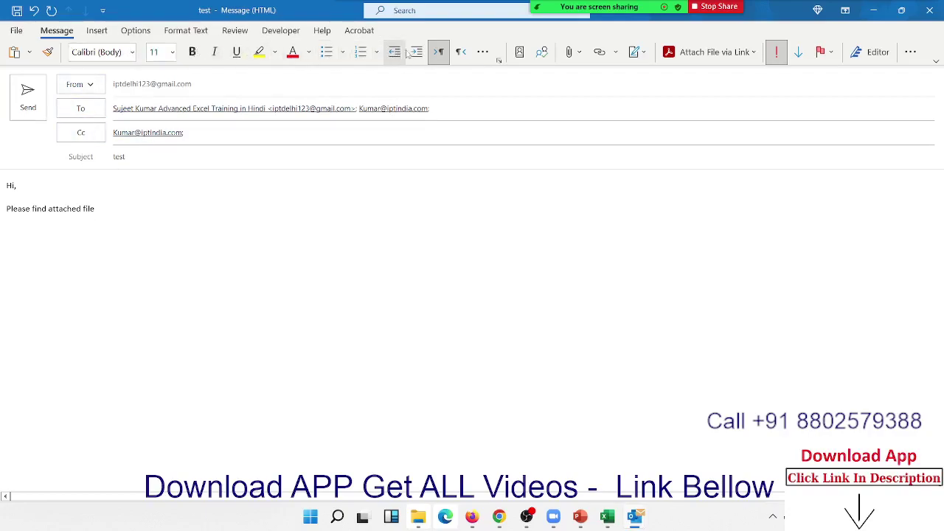
left_click(483, 54)
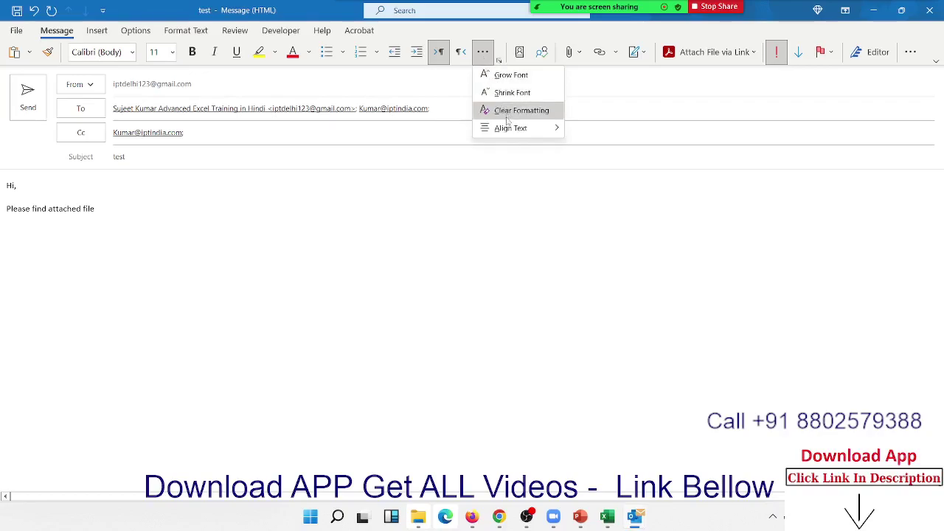
left_click(256, 207)
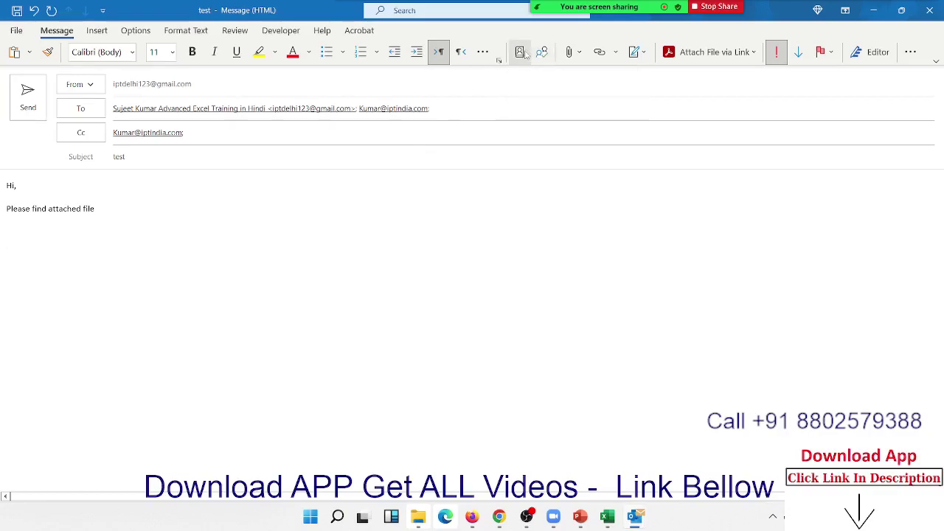
Step: Resolve the To and Cc recipient names with Check Names after glancing at the Address Book
left_click(521, 53)
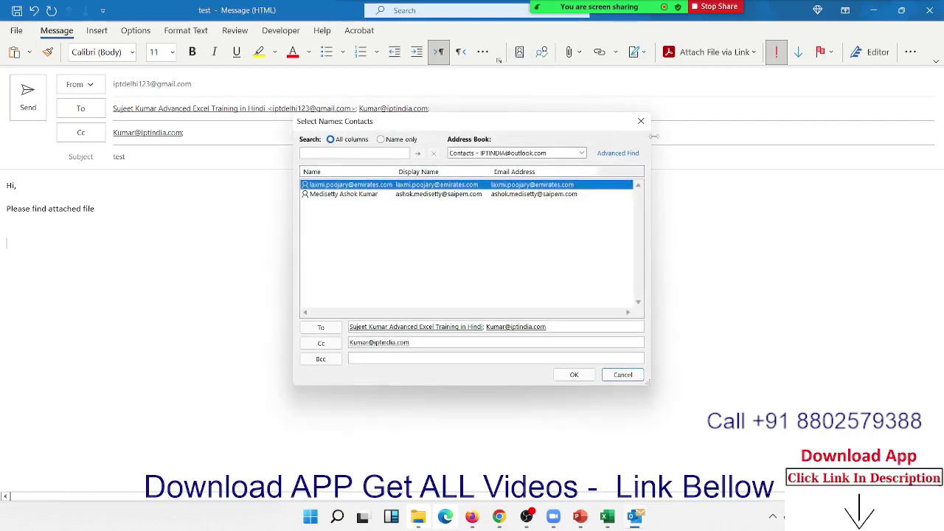
left_click(639, 121)
left_click(540, 53)
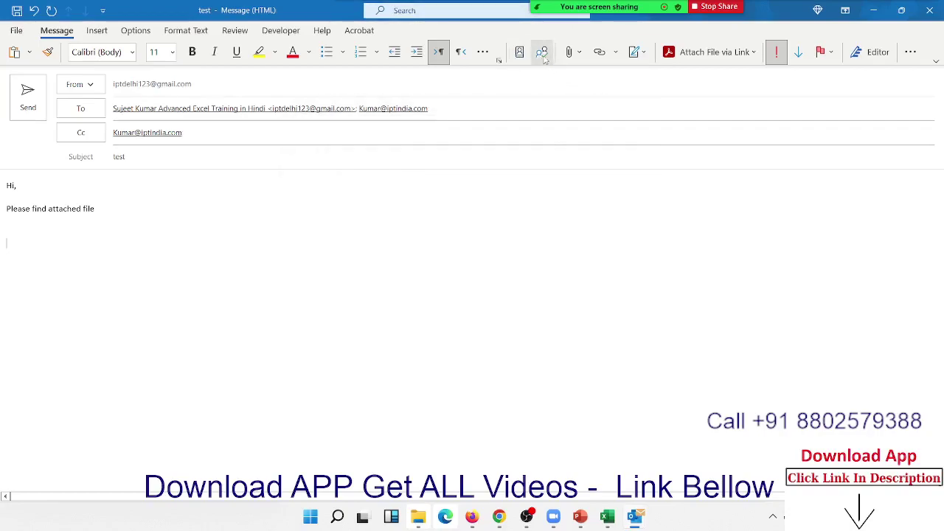
Step: View the second To recipient's contact card, then mark the draft High Importance
left_click(372, 116)
left_click(404, 109)
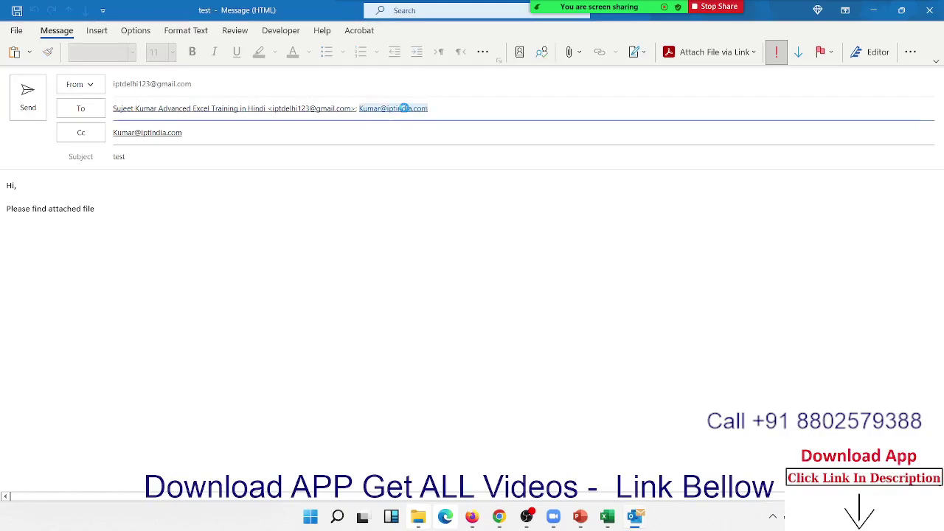
double_click(404, 109)
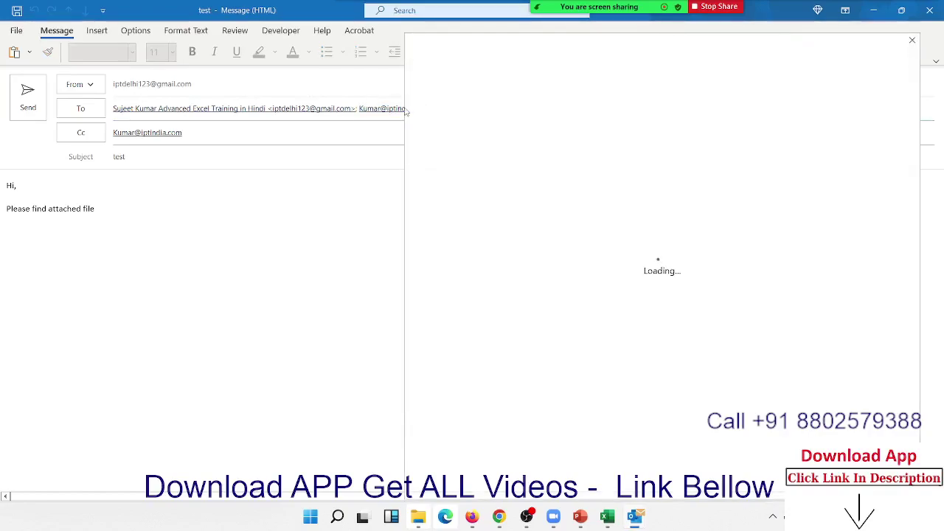
left_click(912, 40)
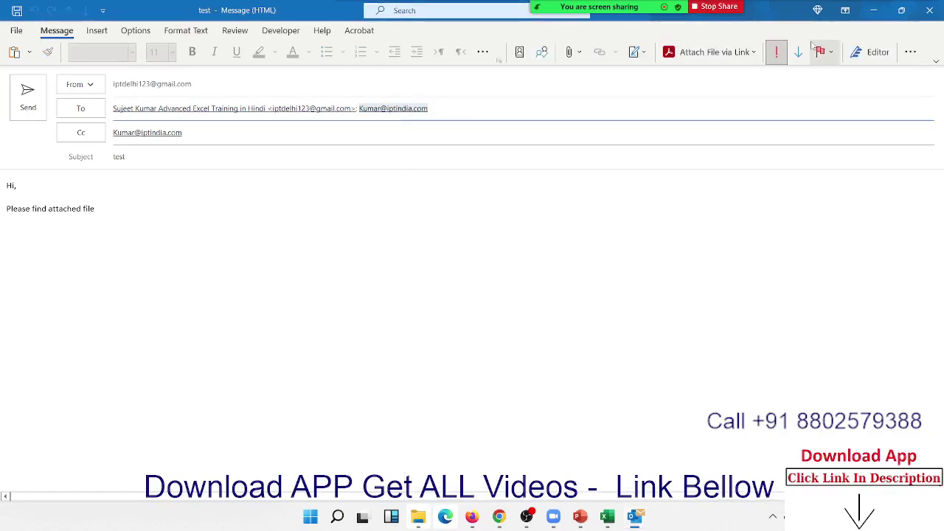
left_click(774, 53)
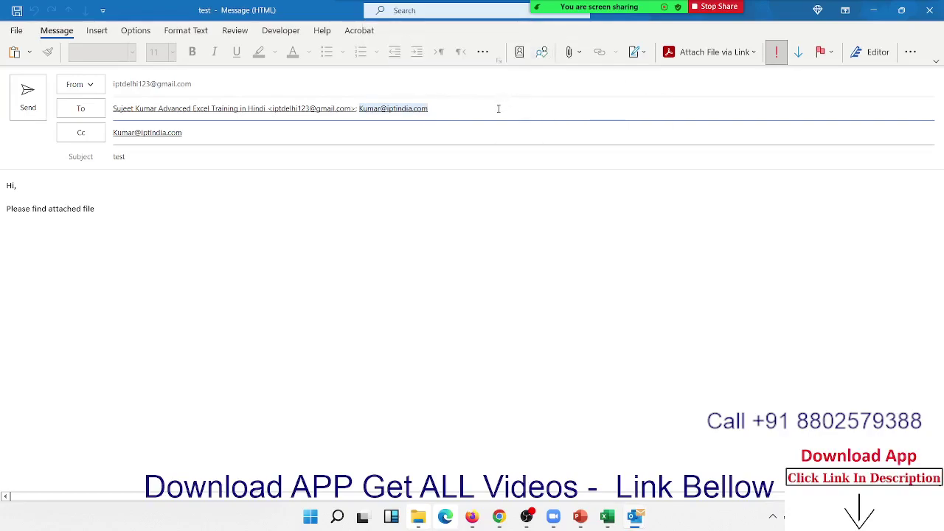
Step: Attach Code.txt from the Documents folder via Attach File > Browse This PC
left_click(580, 53)
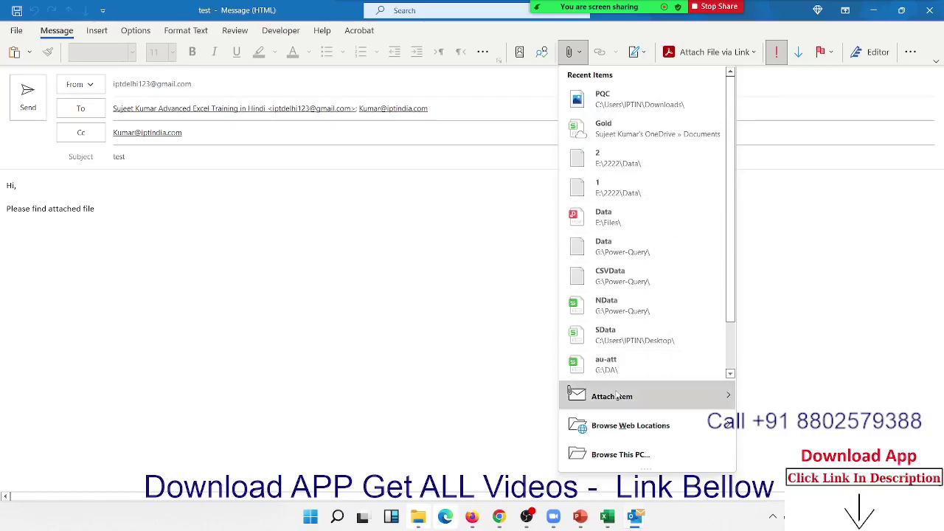
mouse_move(616, 398)
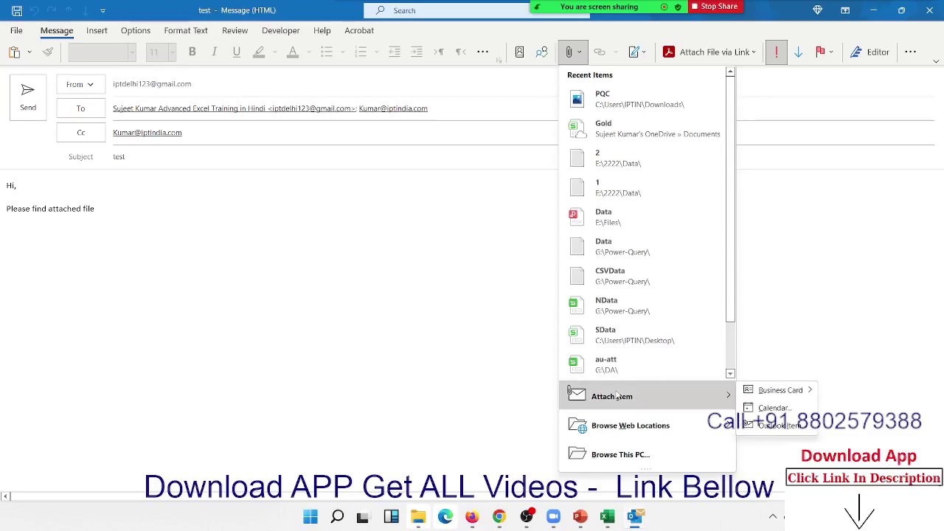
mouse_move(748, 395)
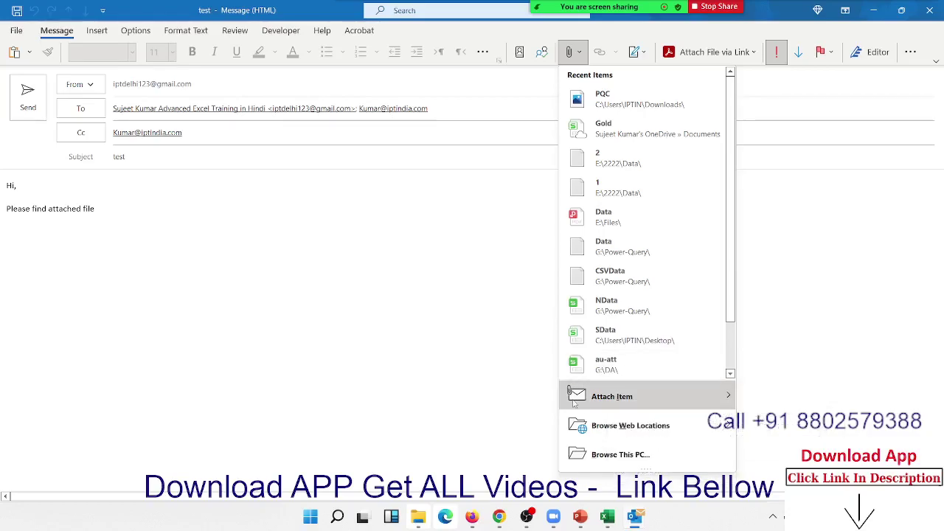
mouse_move(601, 428)
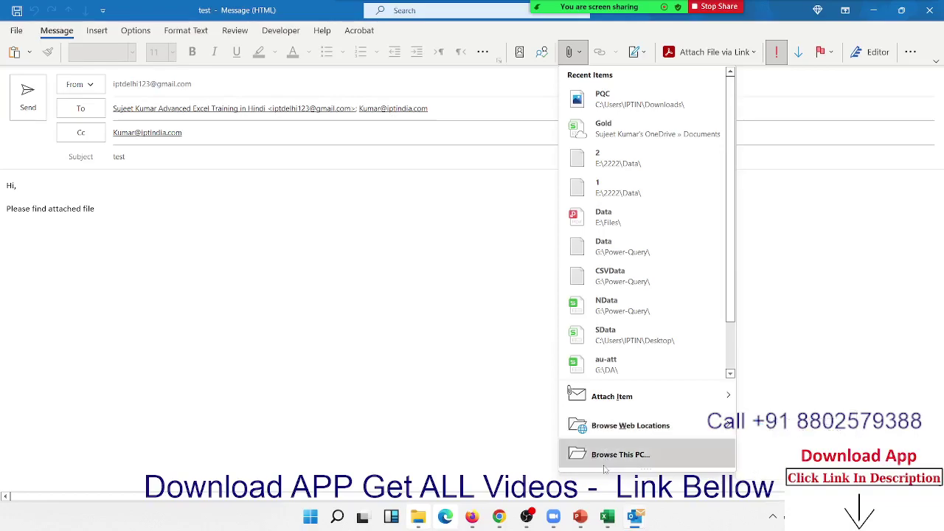
left_click(605, 454)
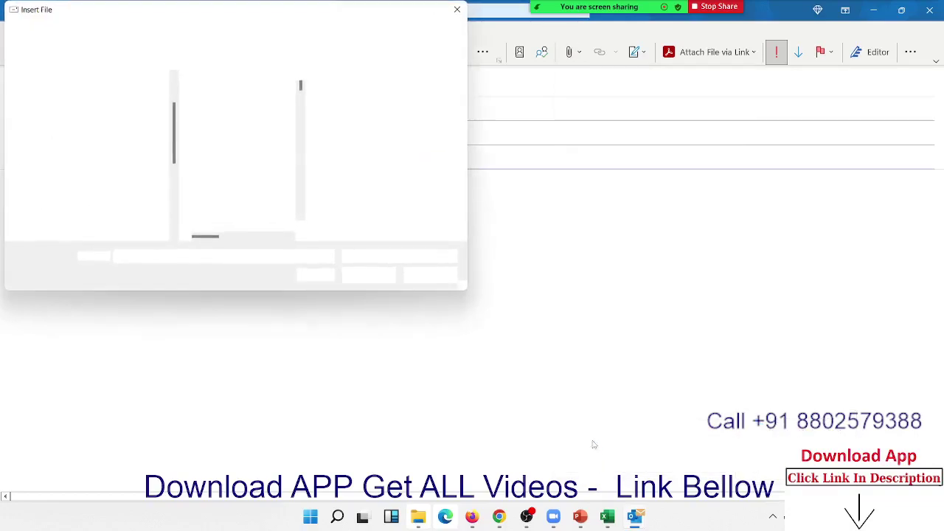
left_click(228, 158)
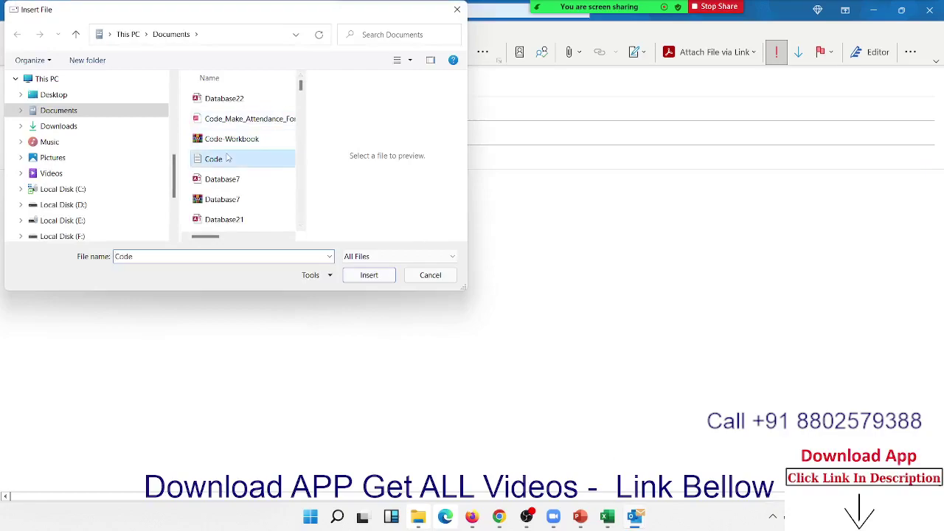
left_click(393, 276)
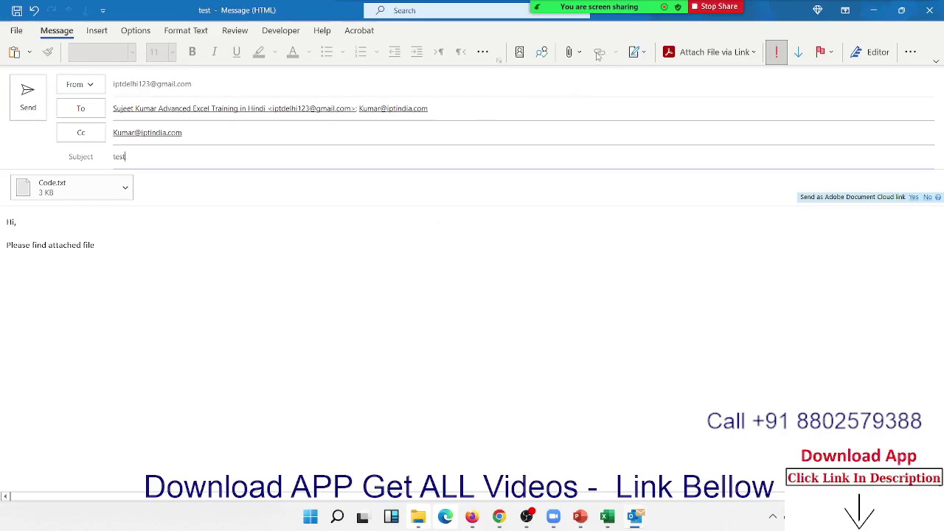
left_click(96, 257)
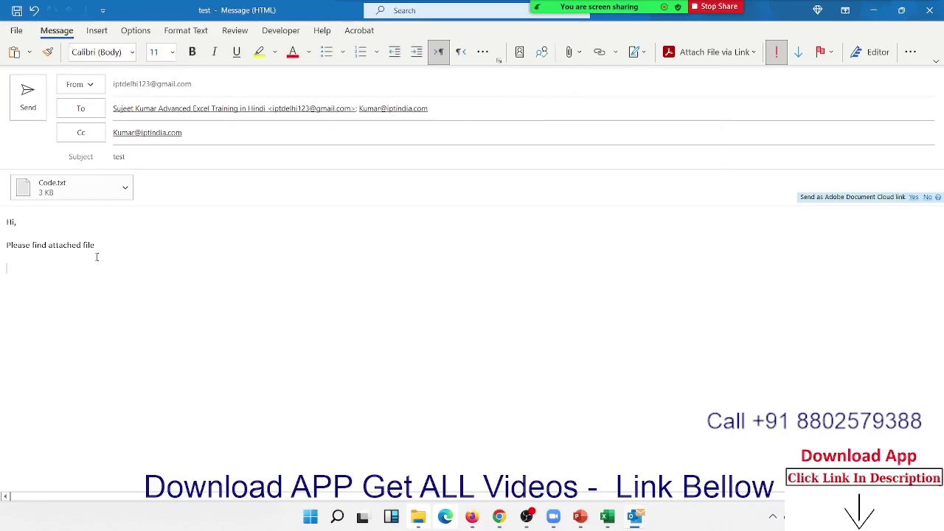
left_click(3, 248)
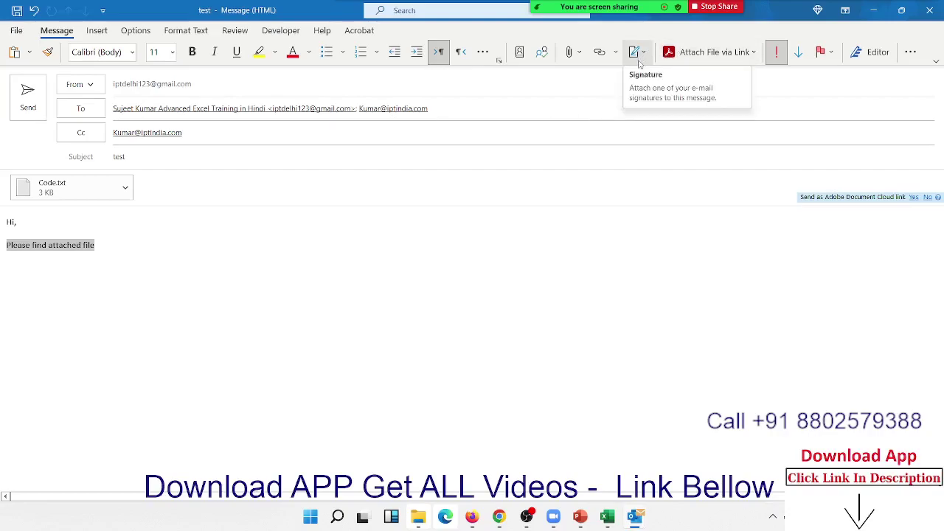
left_click(600, 52)
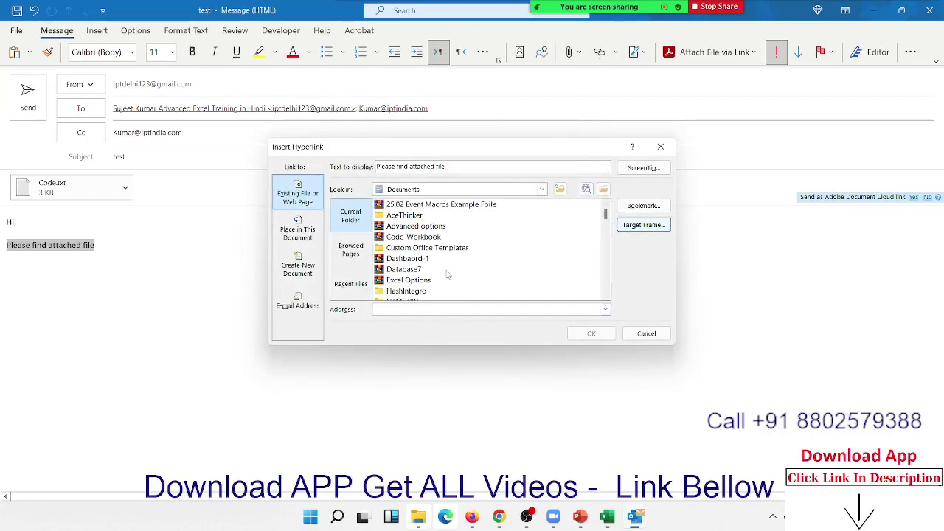
scroll(402, 281, "down", 5)
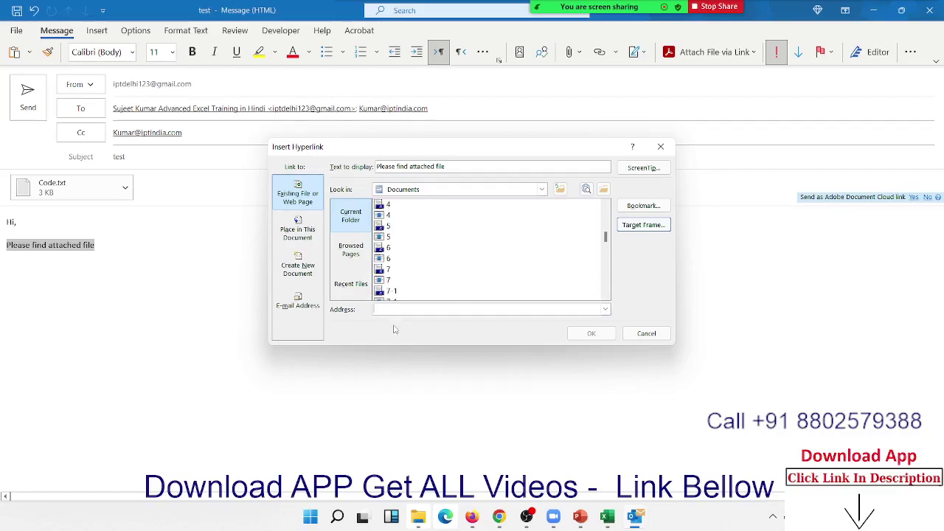
left_click(646, 334)
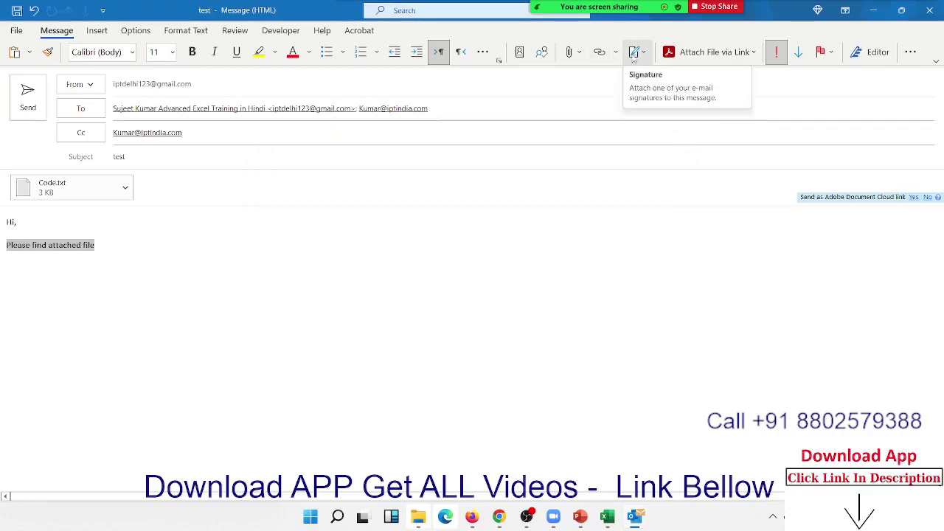
Step: Add a blank line below the body text, then cancel Signatures and Stationery without changes
left_click(136, 246)
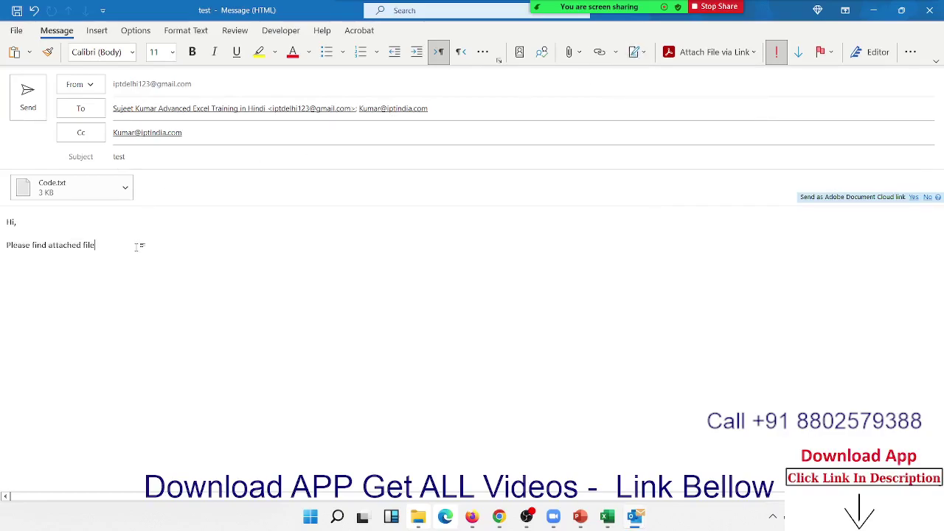
key("Return")
left_click(638, 51)
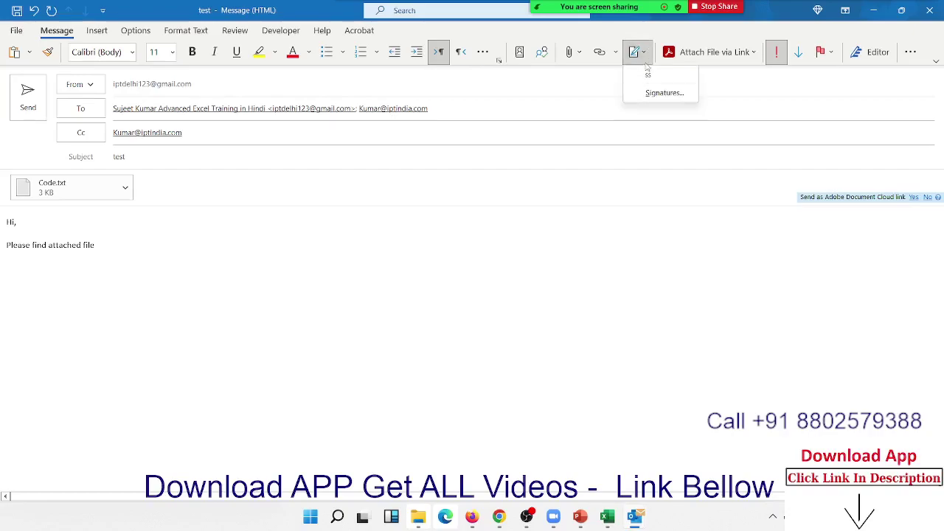
left_click(654, 98)
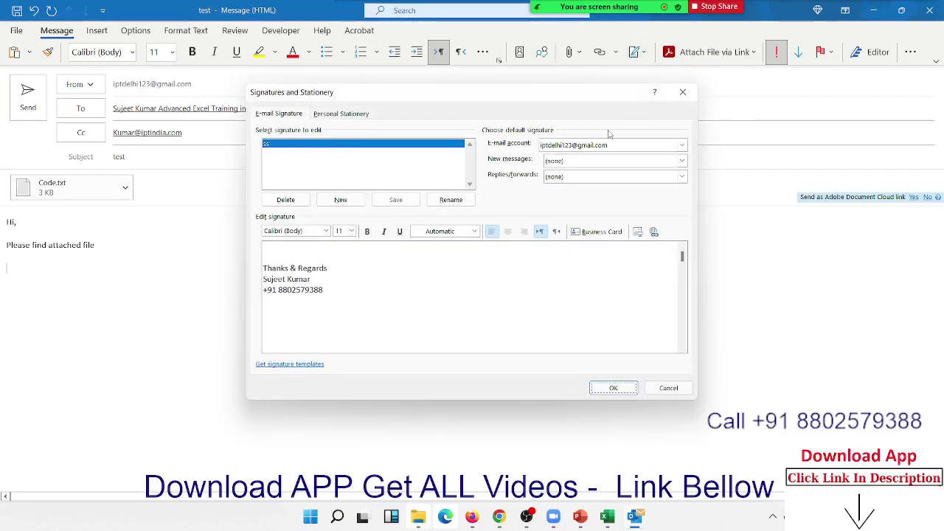
left_click_drag(374, 307, 235, 265)
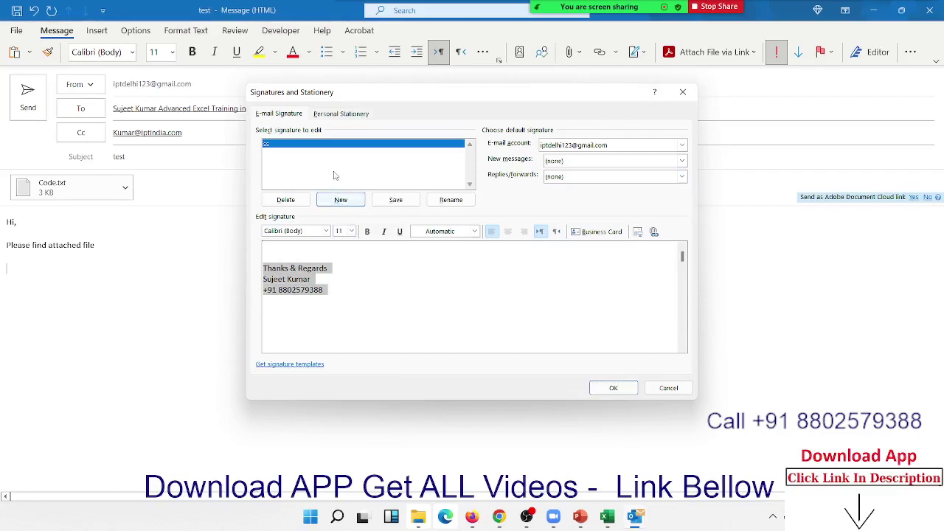
left_click(396, 204)
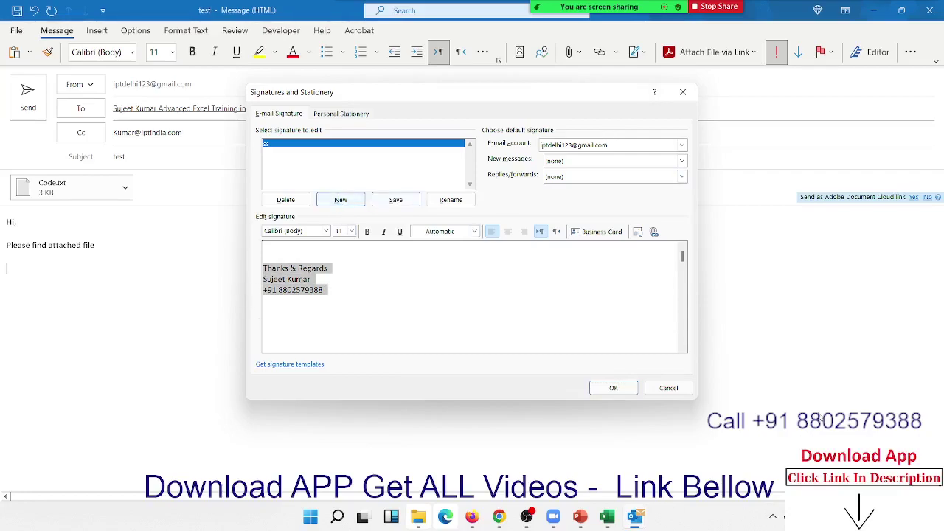
left_click(671, 391)
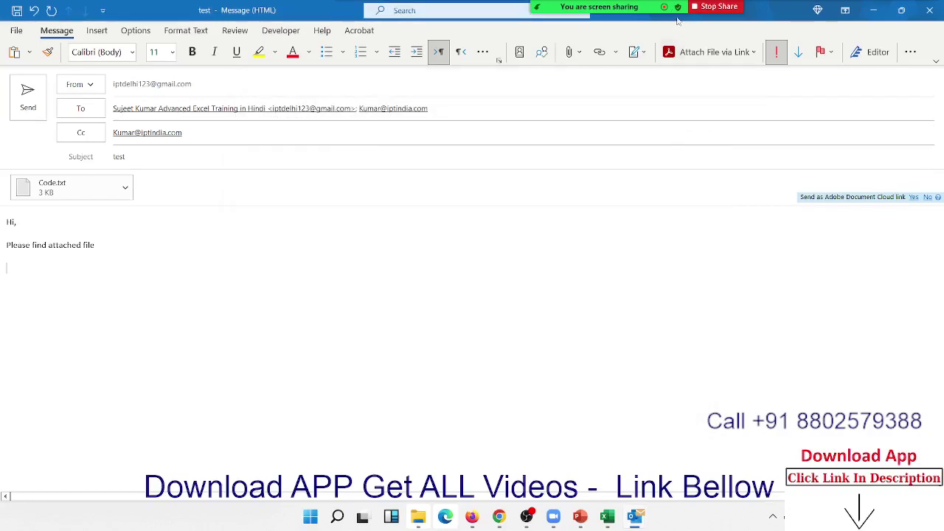
Step: Dismiss Zoom's window-sharing picker
mouse_move(676, 11)
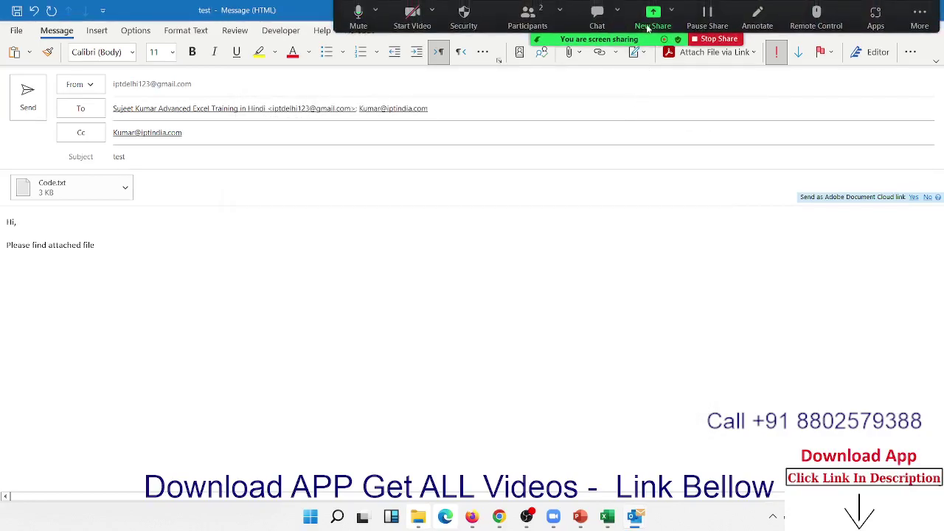
left_click(649, 22)
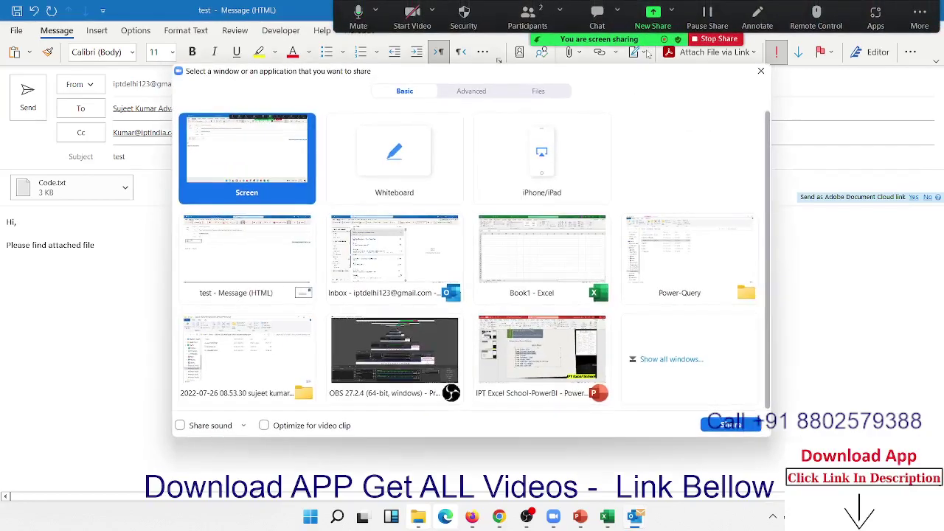
left_click(759, 71)
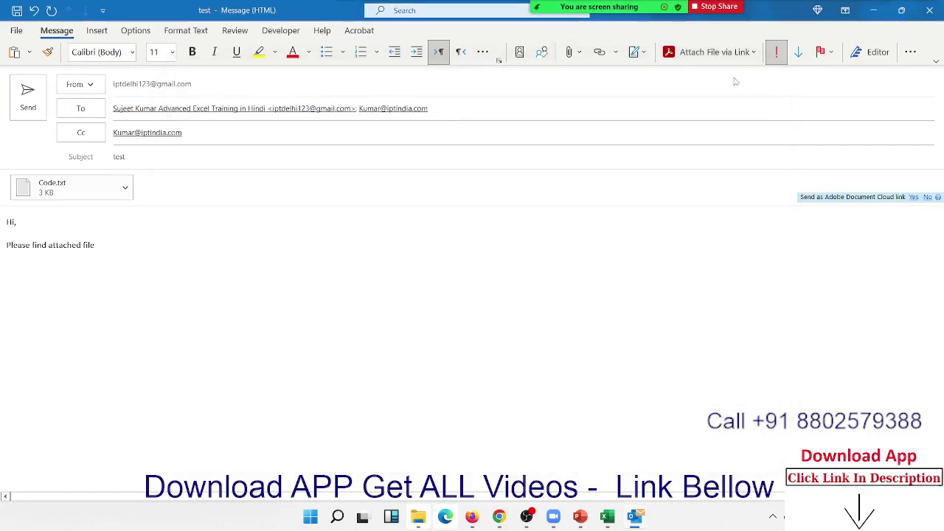
Step: Insert the 'ss' signature below the body text, leaving High Importance switched on
left_click(645, 57)
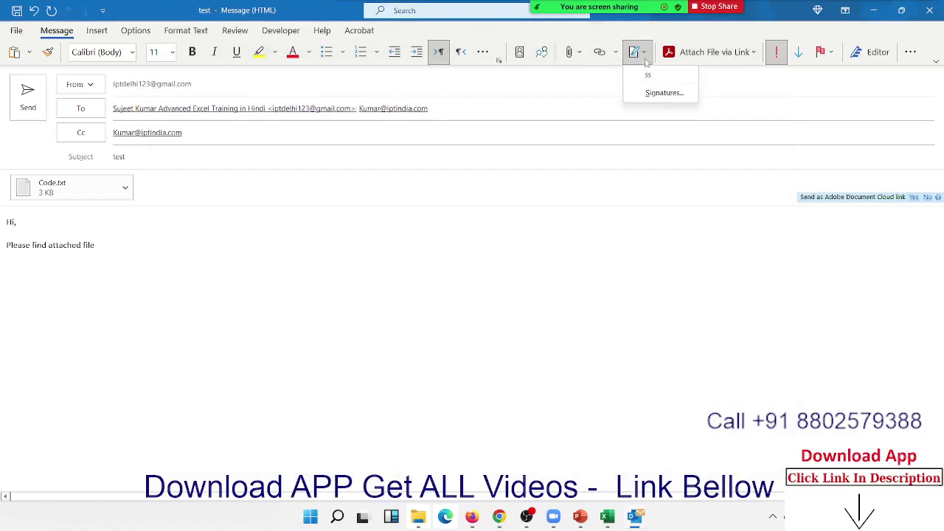
left_click(648, 75)
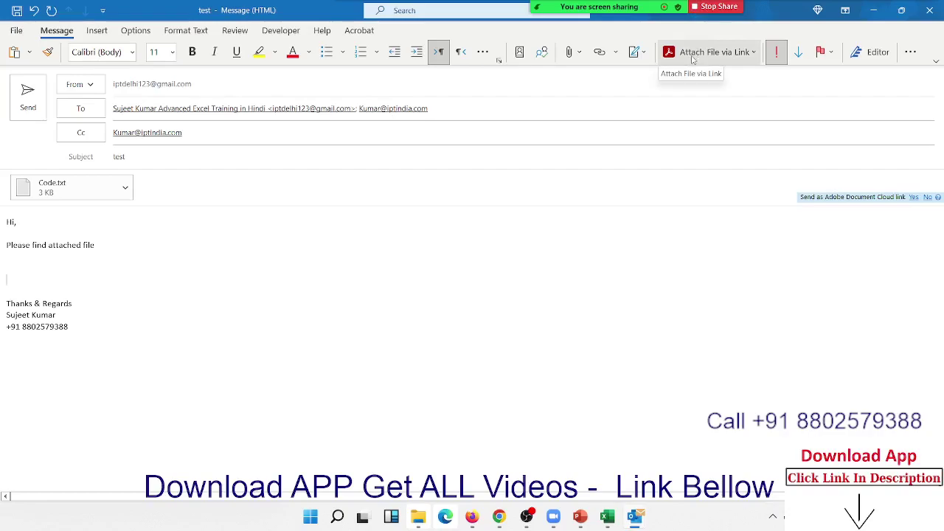
left_click(776, 59)
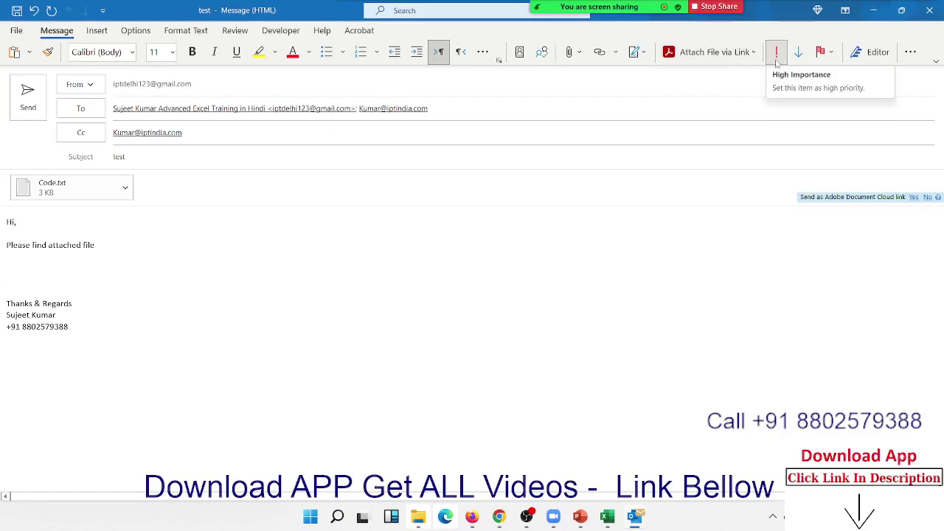
left_click(776, 60)
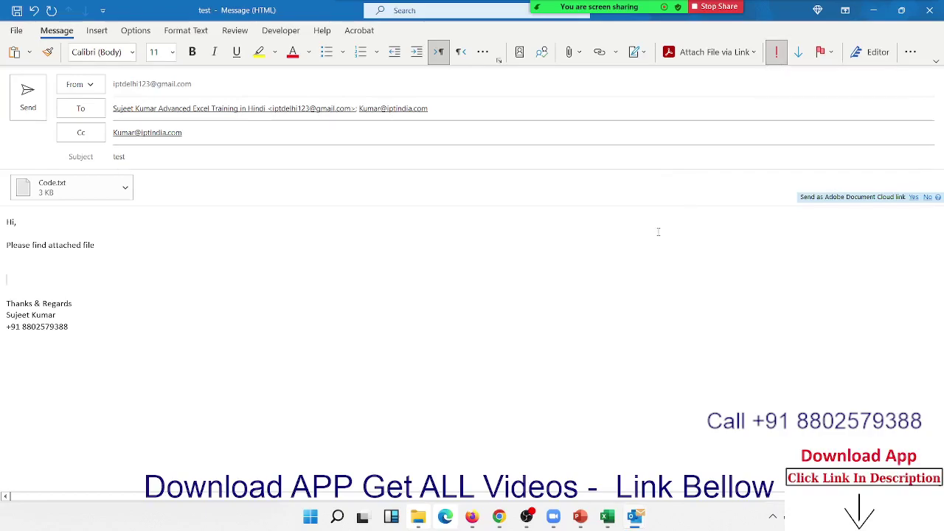
left_click_drag(62, 343, 15, 298)
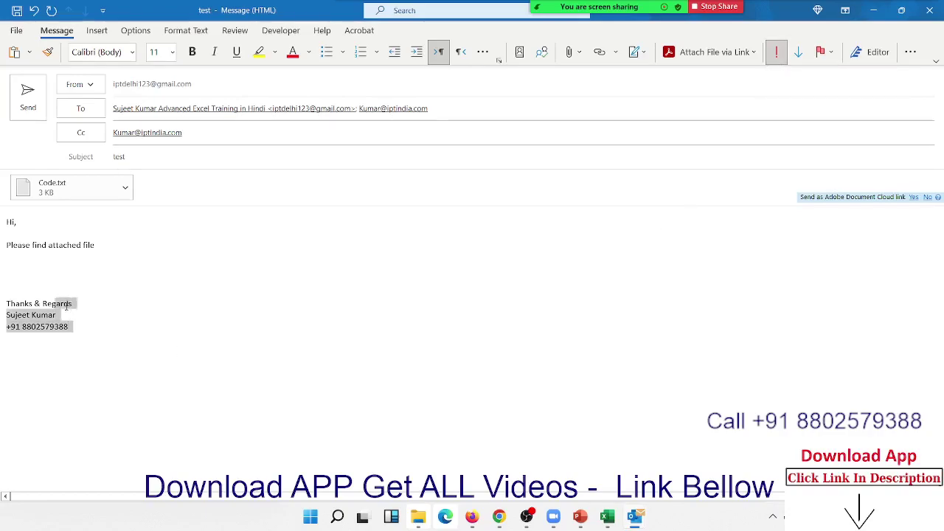
left_click(11, 287)
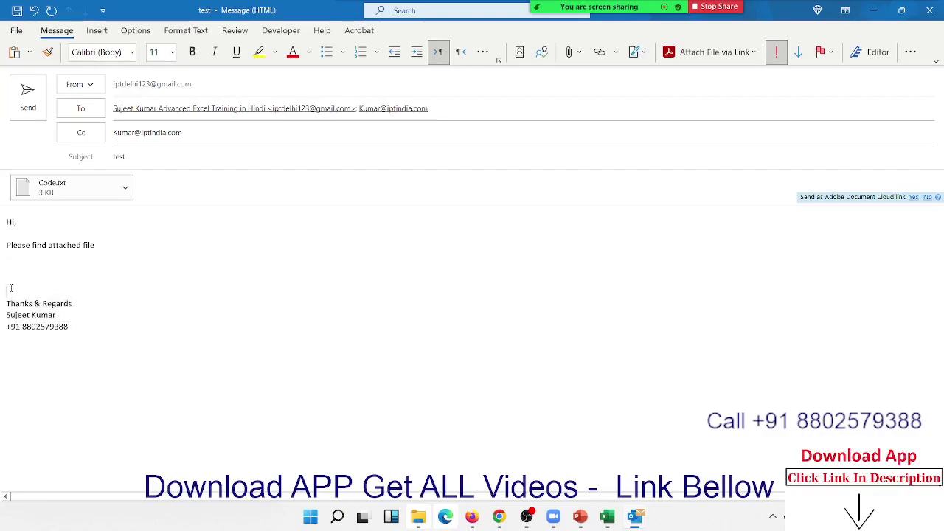
Step: Create a new signature named SK in Signatures and Stationery
left_click(641, 53)
left_click(660, 92)
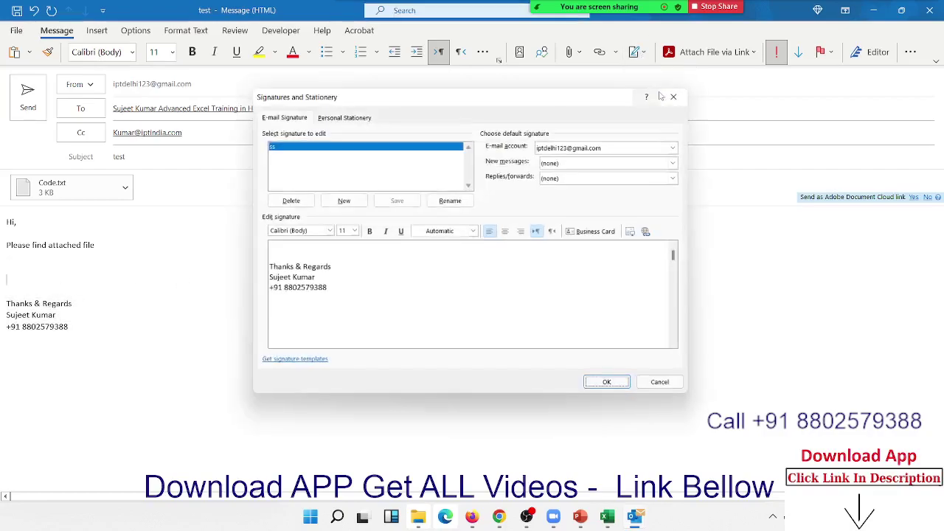
left_click(340, 198)
type("SK")
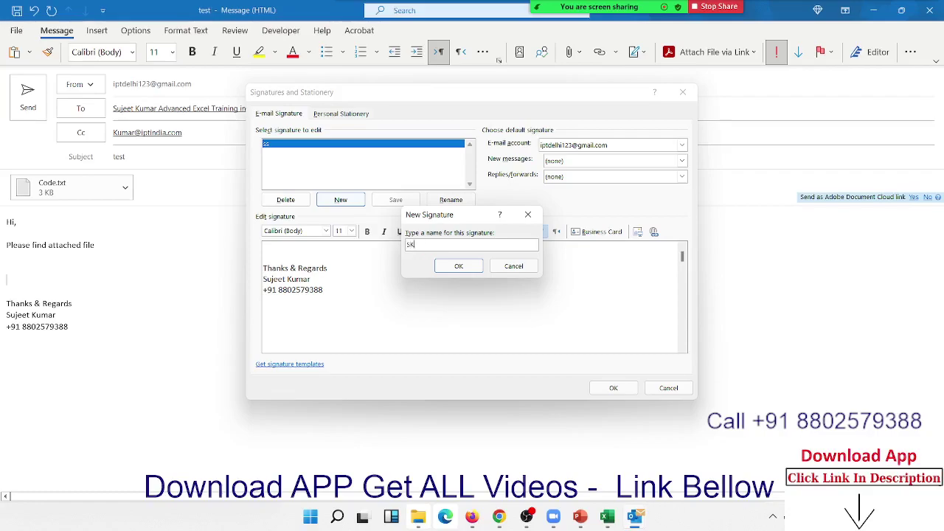
left_click(455, 267)
left_click(404, 276)
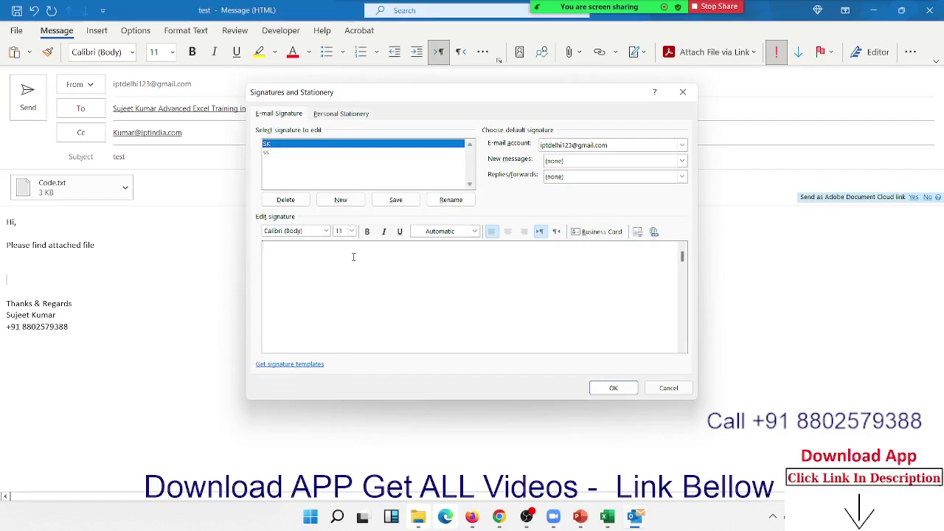
type("h")
type("anks ")
type("&")
type("Re")
type("ga")
type("ds")
type("S")
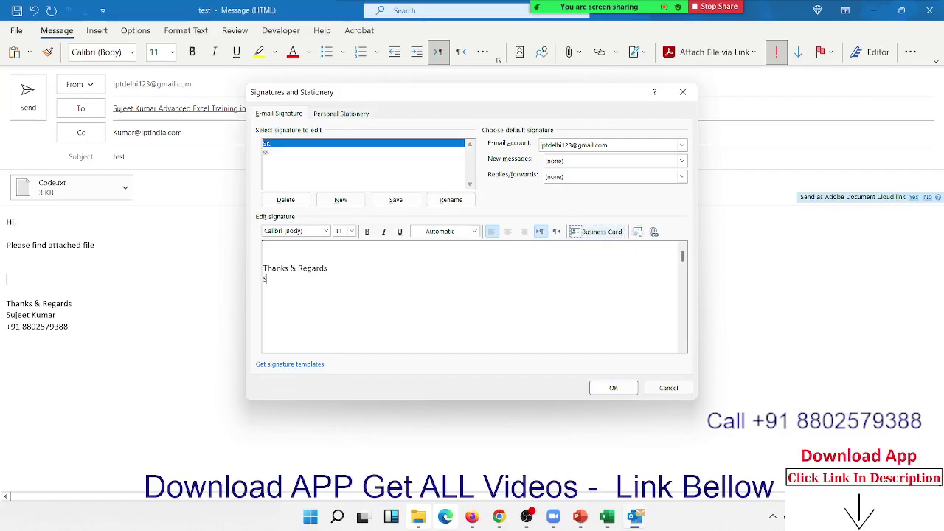
type("ujeet")
type(" K")
type("uma")
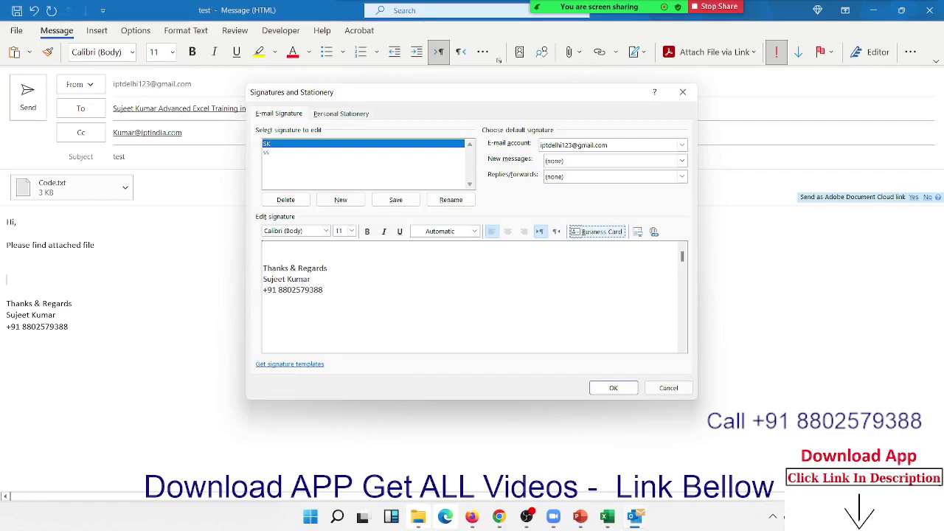
type("www.ip")
type("tindia")
key("BackSpace")
key("BackSpace")
key("BackSpace")
key("BackSpace")
type("ndia")
type(".com")
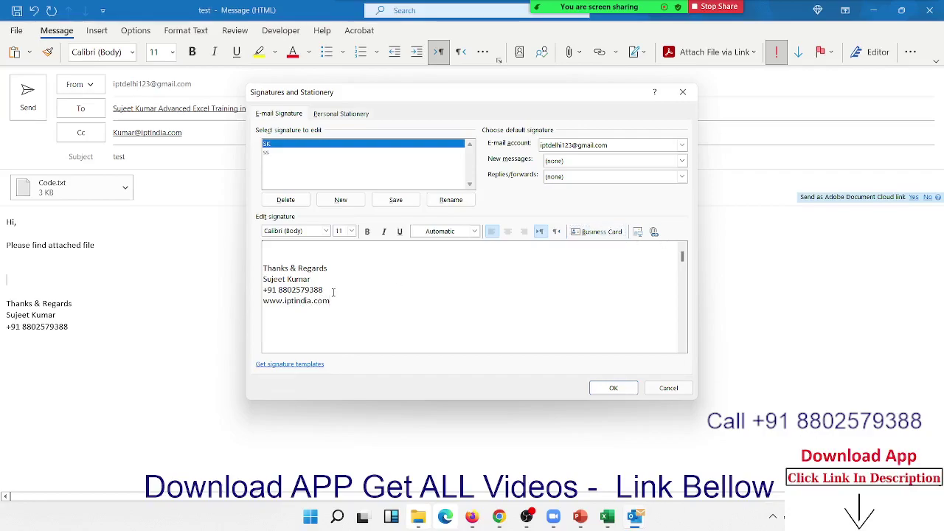
triple_click(276, 300)
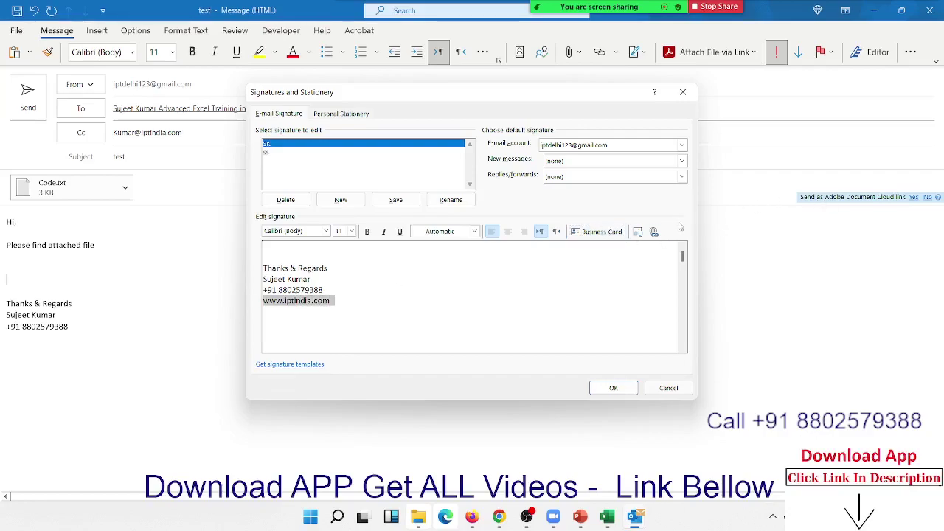
left_click(655, 232)
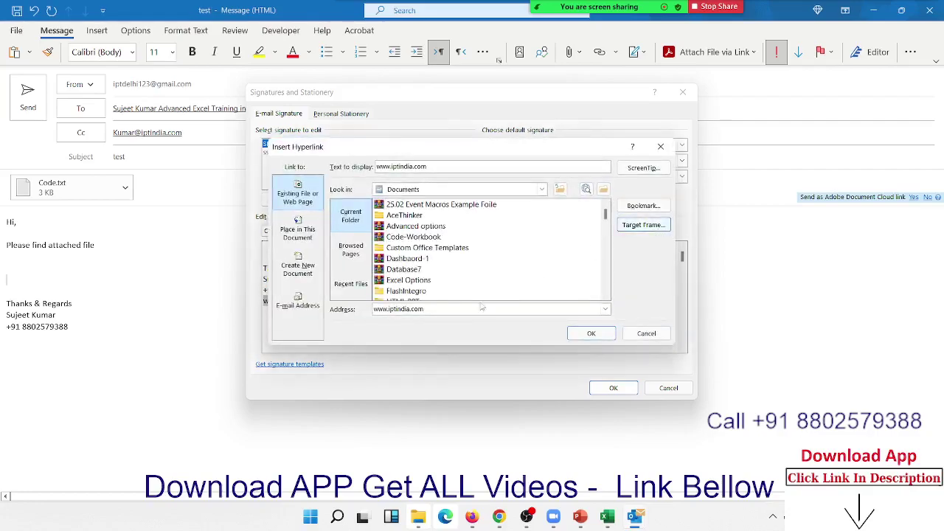
left_click(591, 334)
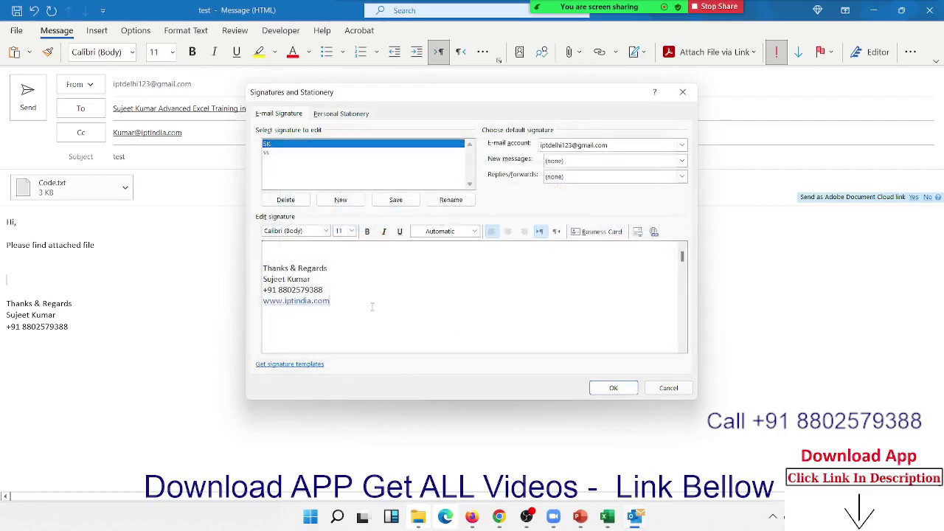
left_click(637, 233)
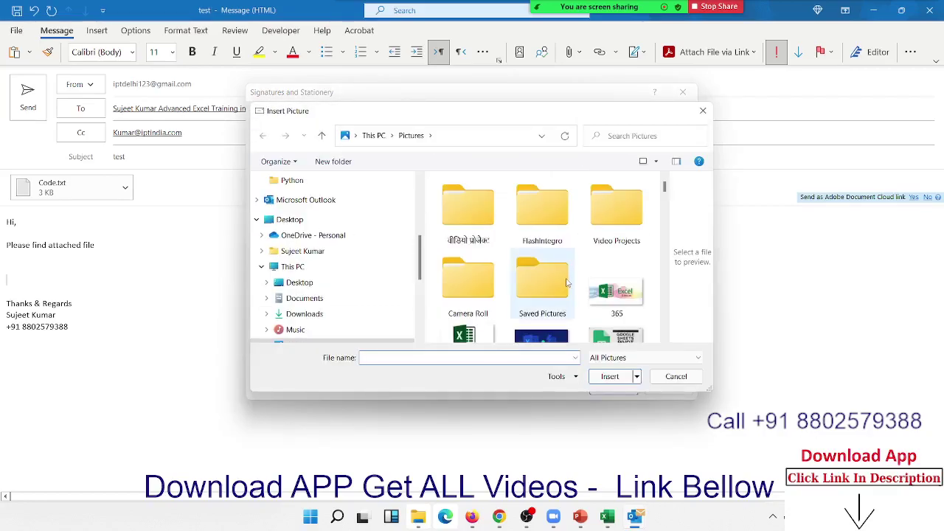
scroll(567, 284, "down", 1)
left_click(627, 240)
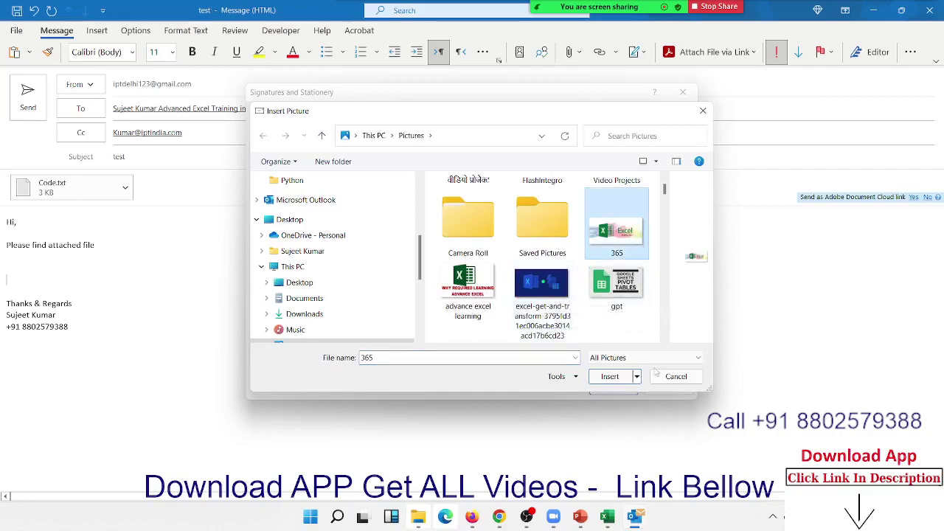
left_click(609, 376)
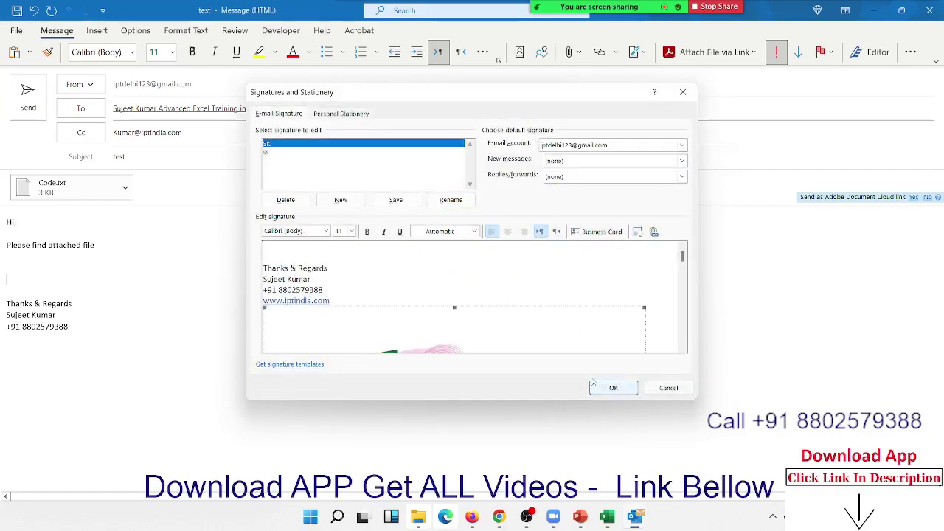
Step: Set SK as the default signature for new messages and save the signature settings
scroll(611, 349, "down", 1)
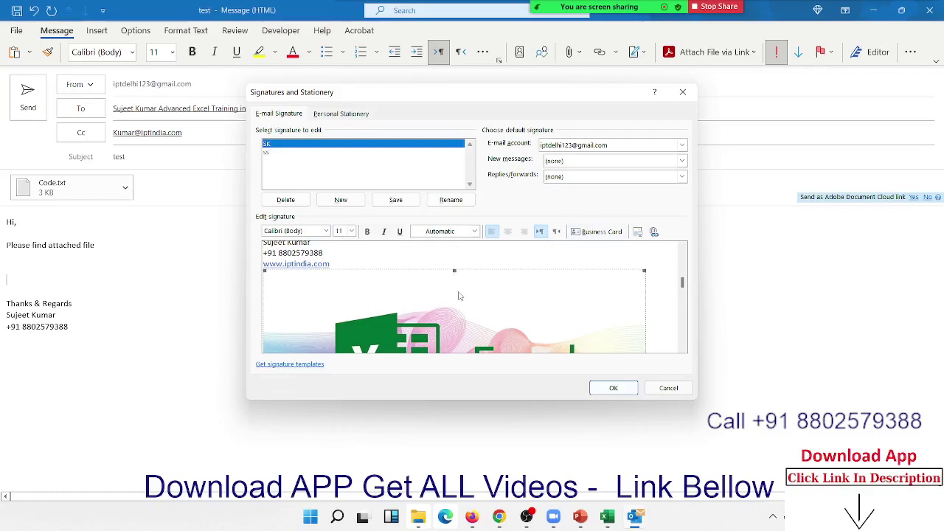
left_click(683, 333)
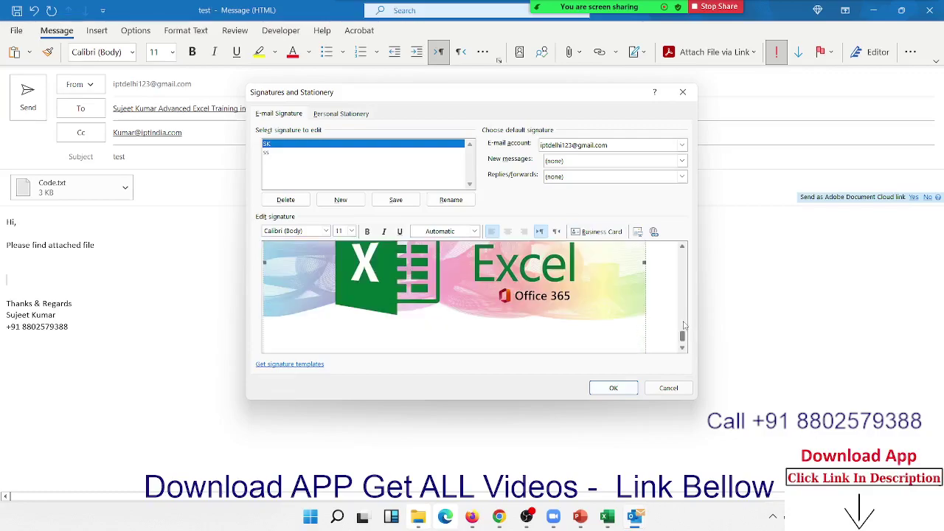
left_click(683, 348)
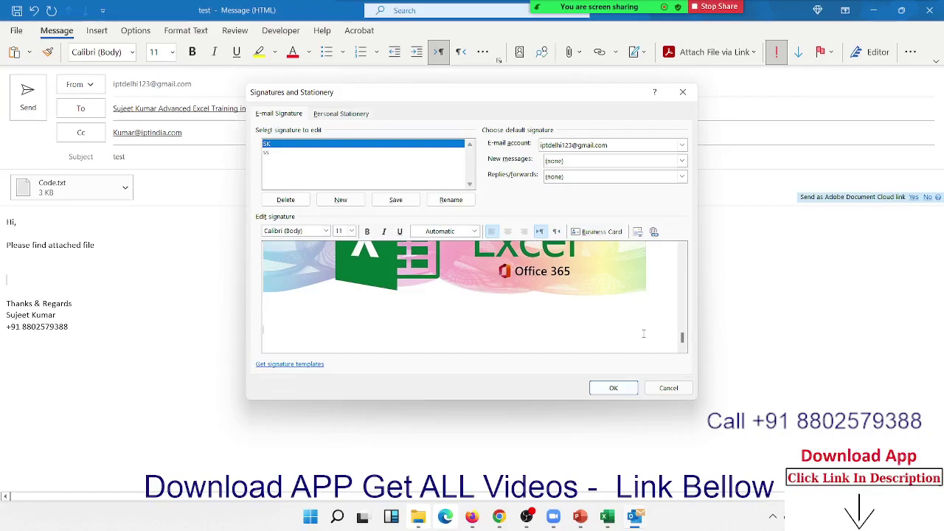
left_click(634, 388)
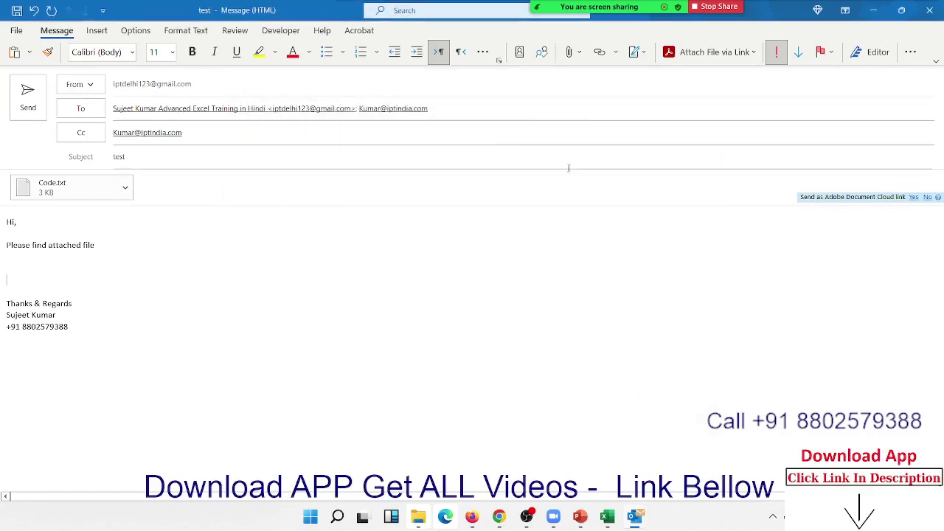
Step: Insert the SK signature into the draft, then bring the Outlook Inbox window forward
left_click(635, 59)
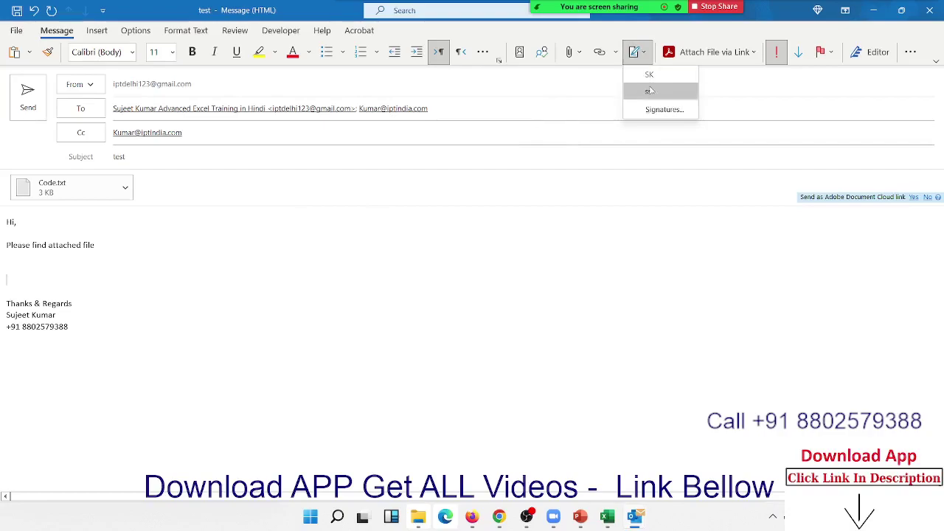
left_click(652, 71)
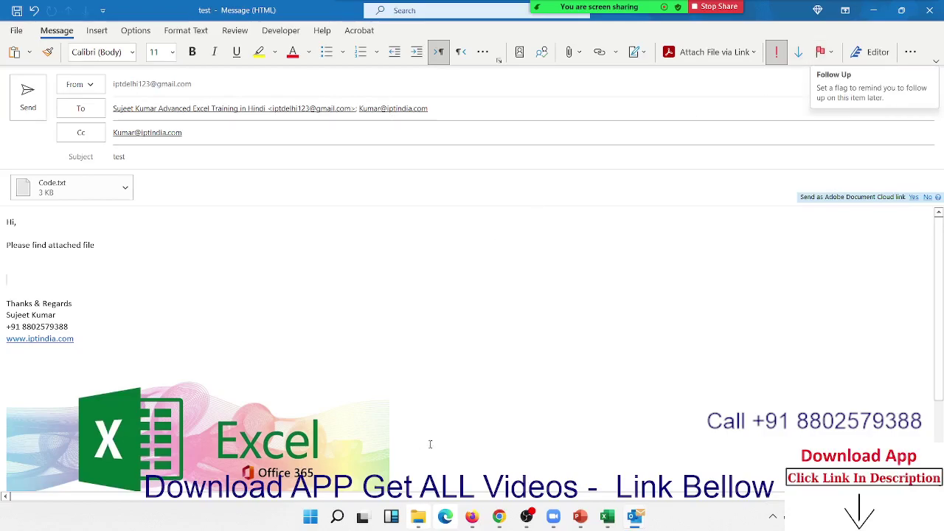
mouse_move(610, 520)
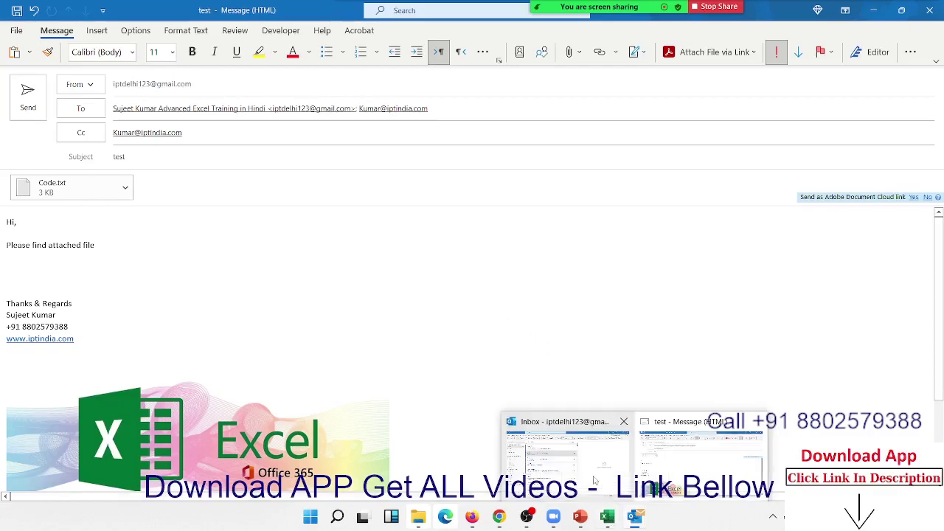
left_click(591, 478)
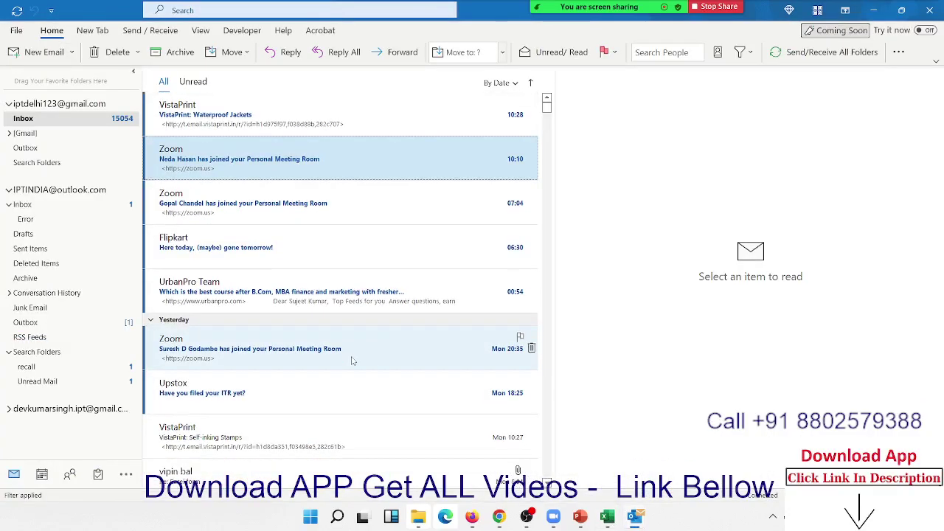
scroll(350, 359, "down", 3)
scroll(352, 360, "down", 3)
Step: Send the 'test' message with Code.txt attached and scroll the Inbox back to Today
scroll(352, 360, "down", 3)
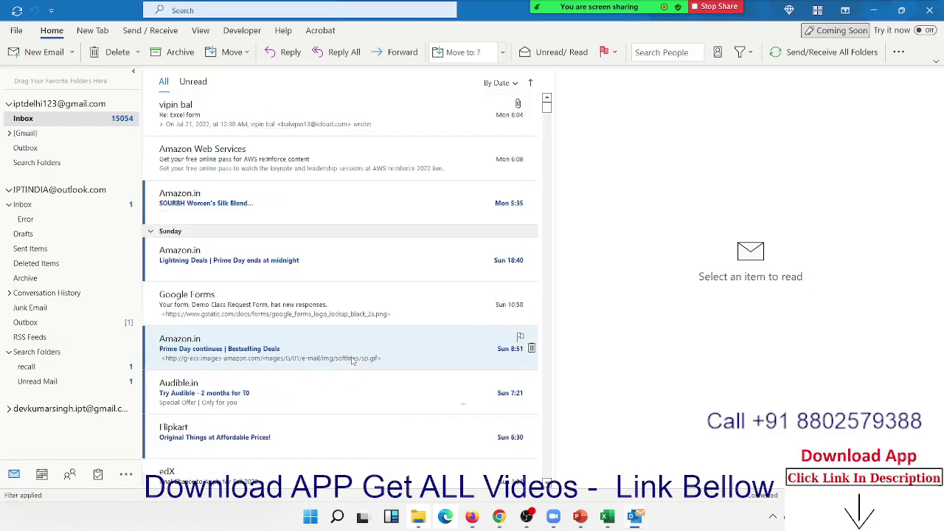
scroll(352, 357, "down", 3)
scroll(354, 351, "down", 4)
scroll(354, 351, "down", 3)
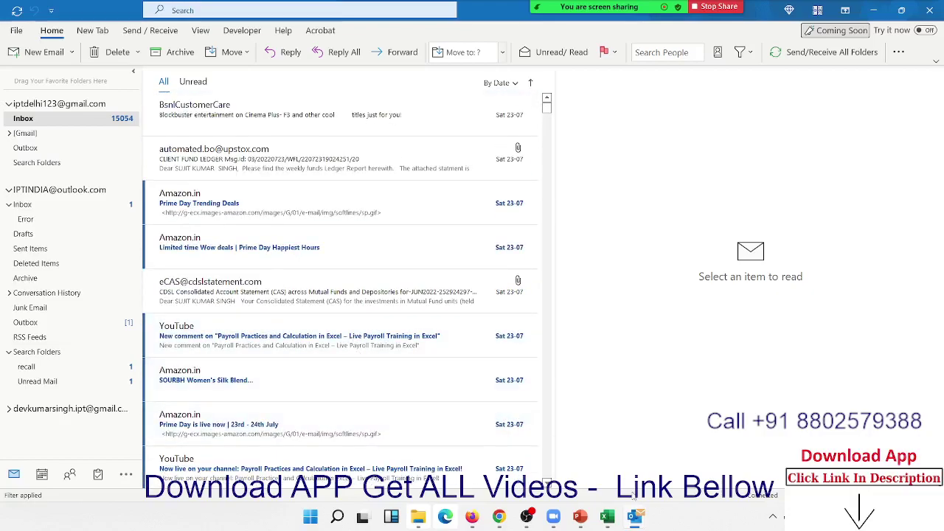
mouse_move(634, 515)
left_click(701, 450)
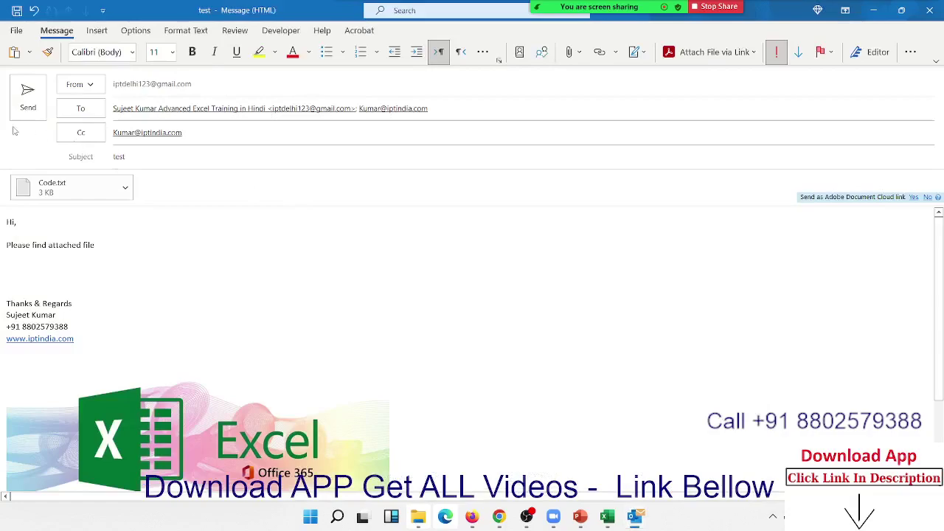
left_click(30, 90)
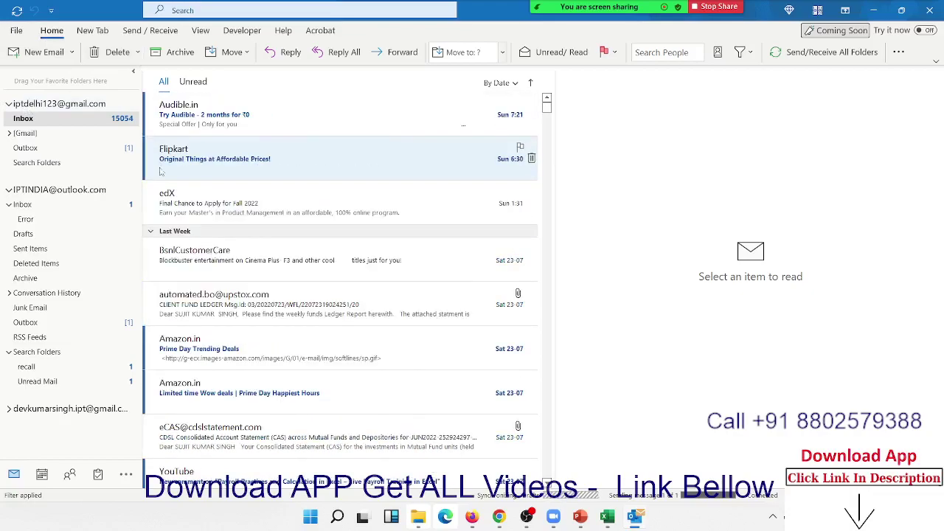
scroll(160, 171, "up", 10)
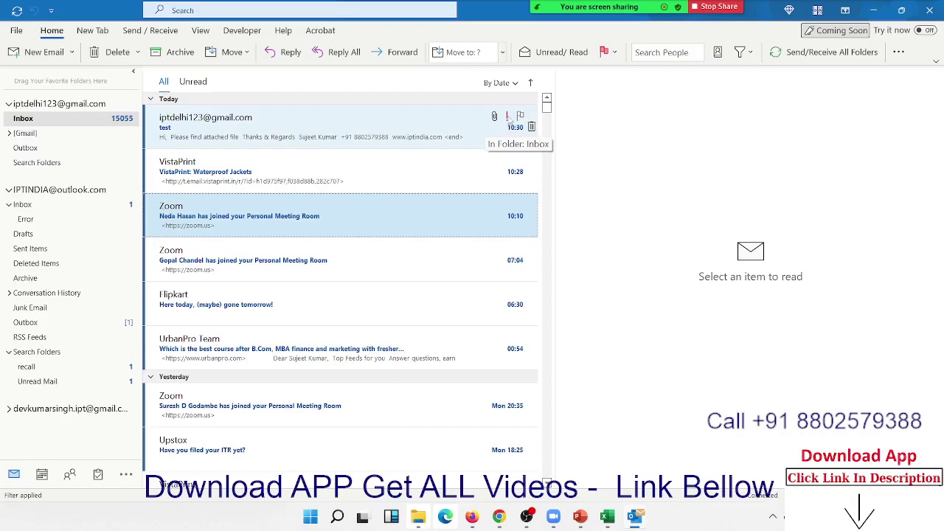
Step: Set high importance on the sent 'test' email and flag VistaPrint's Waterproof Jackets email
left_click(508, 118)
mouse_move(580, 517)
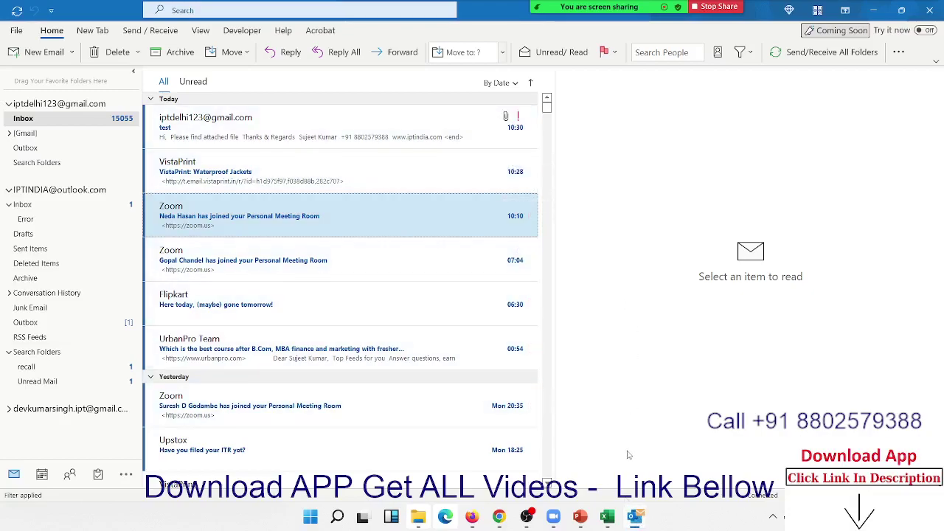
mouse_move(633, 523)
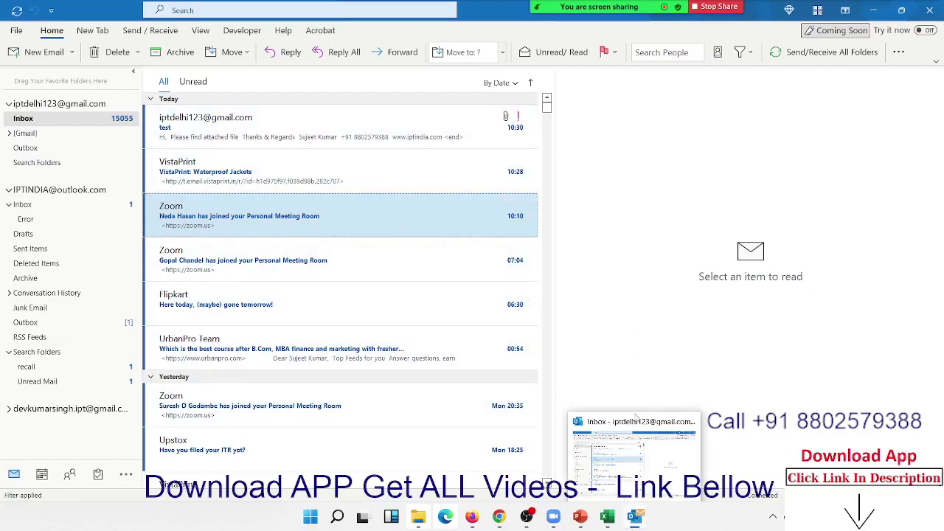
left_click(520, 160)
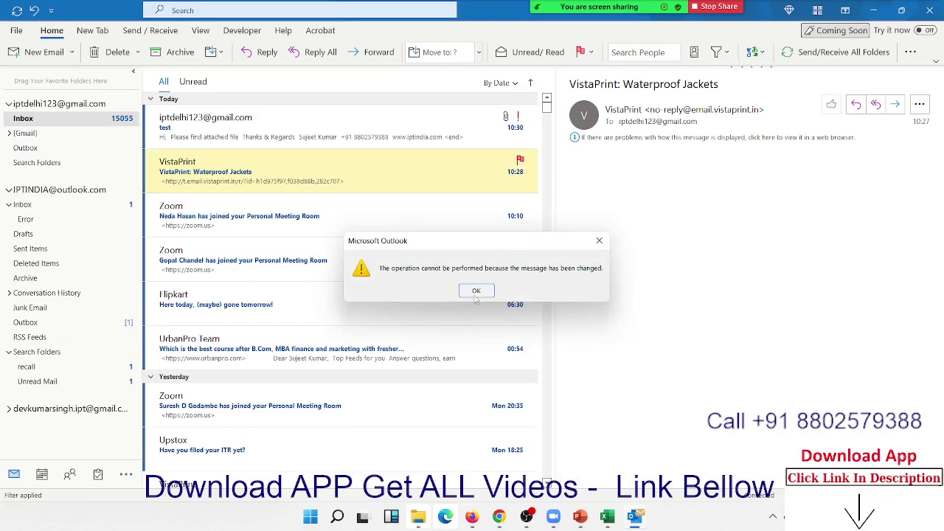
Step: Dismiss the 'message has been changed' error with OK
left_click(476, 290)
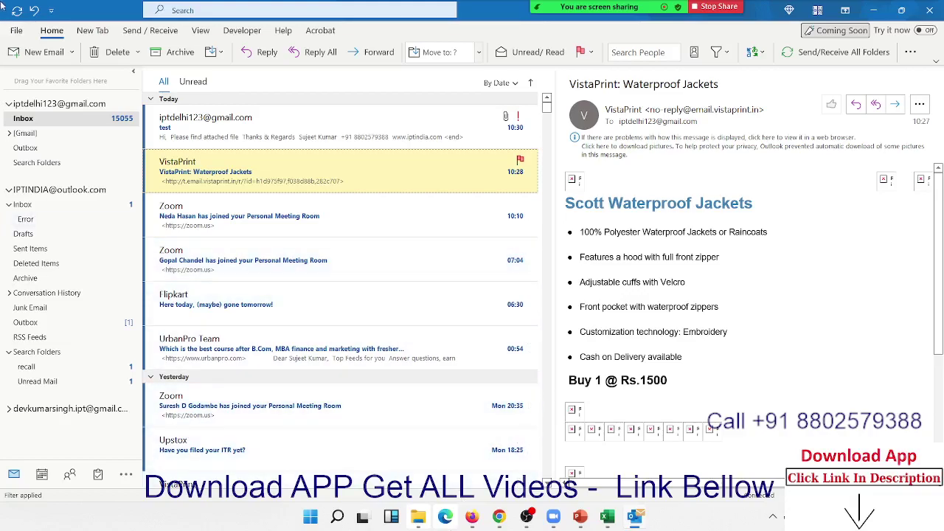
Step: Start a new blank email and put the cursor in its body
left_click(38, 50)
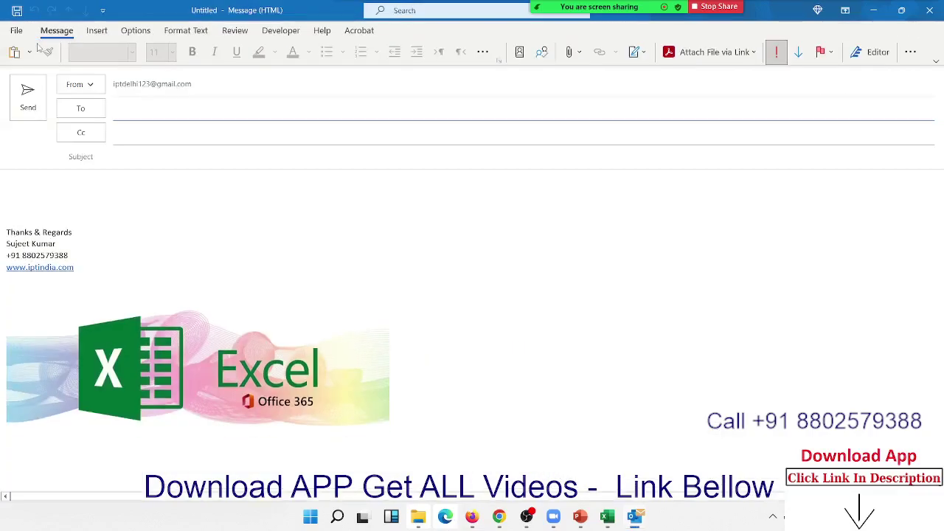
mouse_move(700, 7)
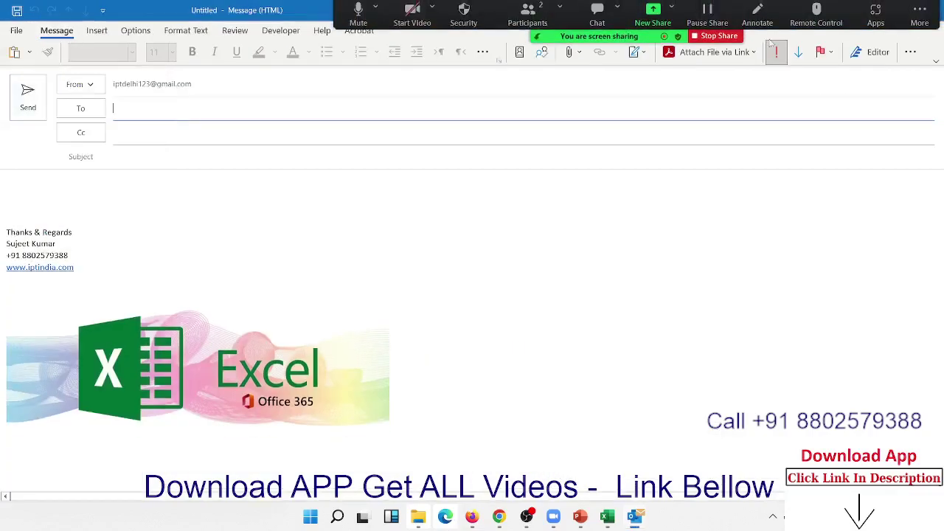
left_click(696, 197)
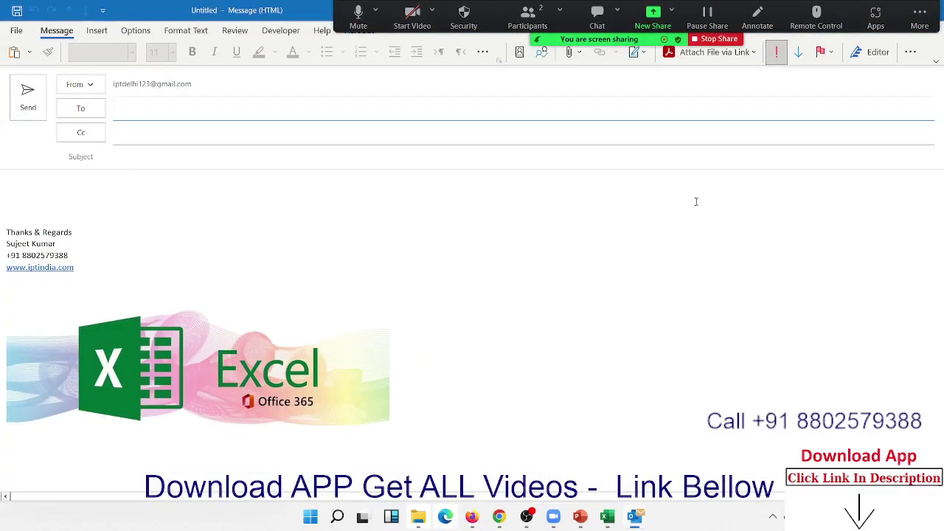
Step: Check the draft with Editor, close the Editor pane, and show the More commands list
left_click(870, 52)
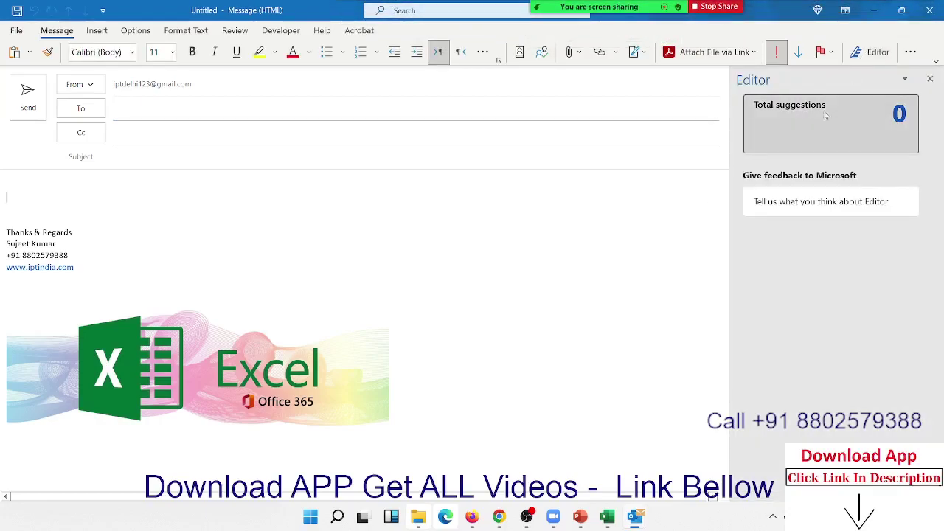
left_click(254, 222)
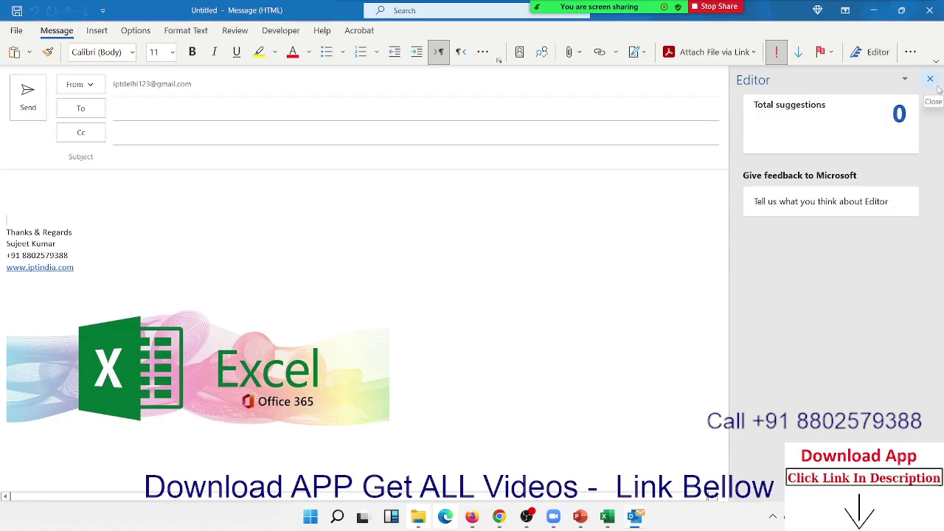
left_click(930, 78)
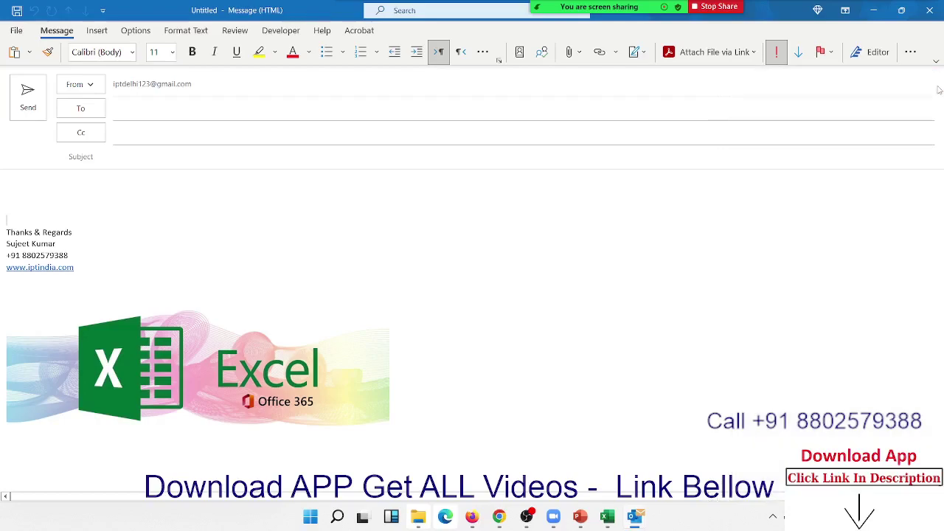
left_click(912, 53)
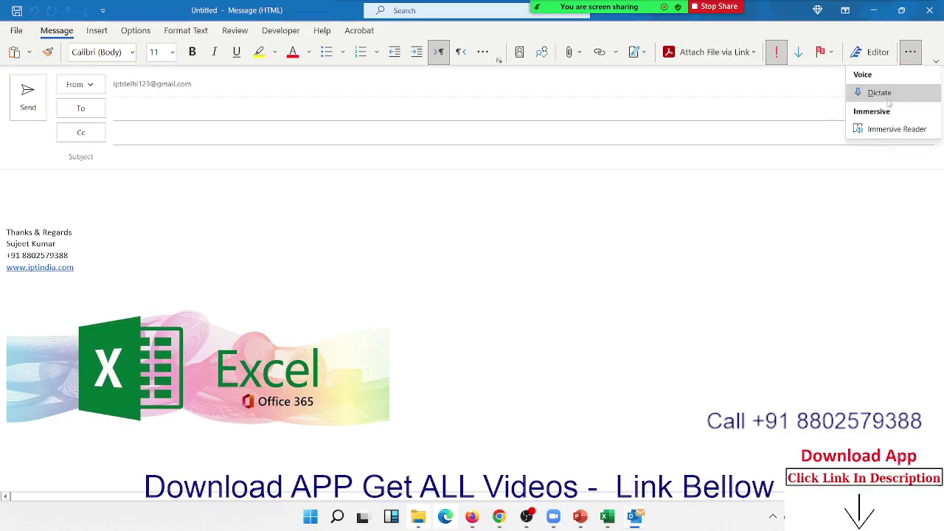
Step: Dictate a Hindi paragraph above the signature, then add and undo a blank line above it
left_click(880, 93)
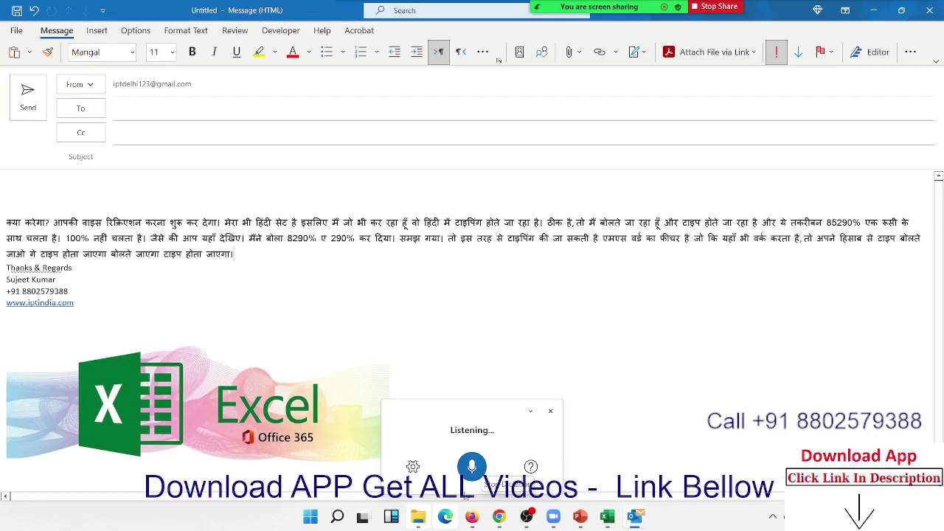
left_click(481, 469)
left_click(309, 291)
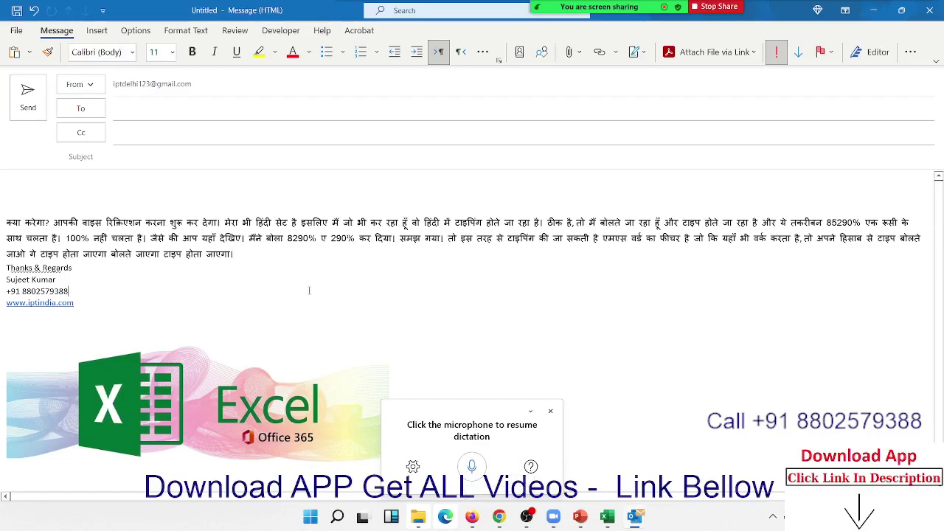
left_click(95, 199)
key("Return")
key("Return")
key("ctrl+z")
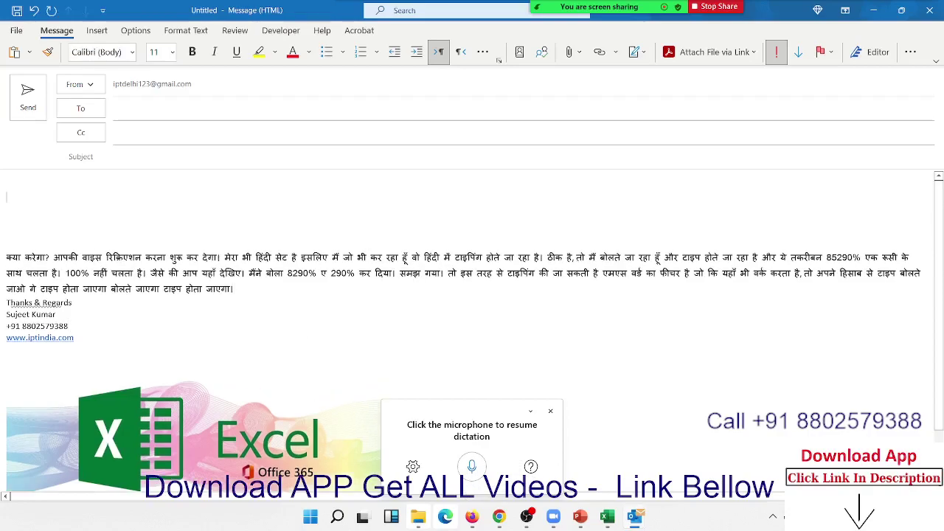
Step: Browse the More commands list and the Insert tab's Attach File, Signature and Table menus
left_click(910, 52)
left_click(773, 189)
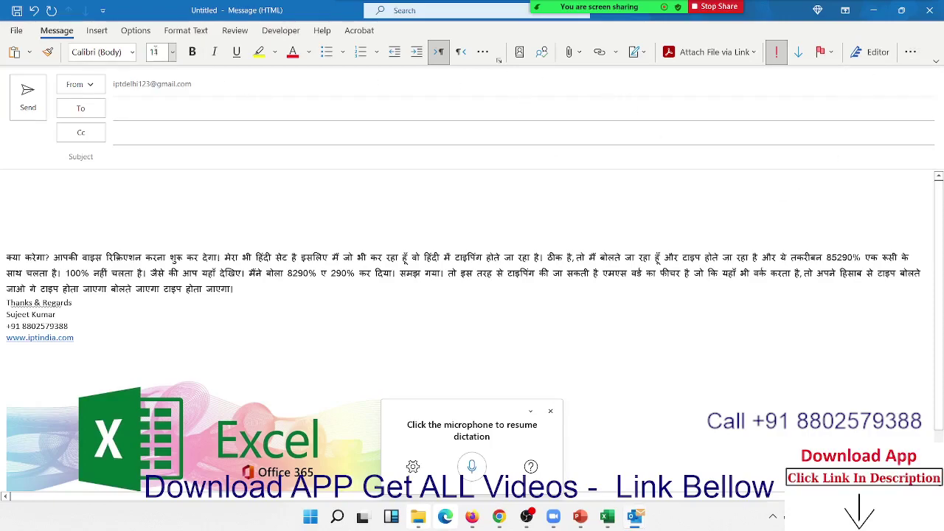
left_click(98, 30)
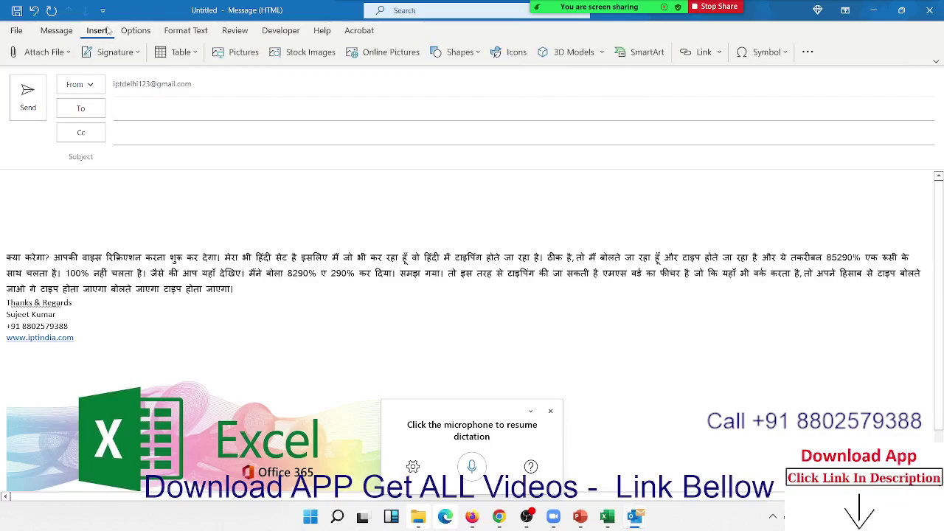
left_click(69, 51)
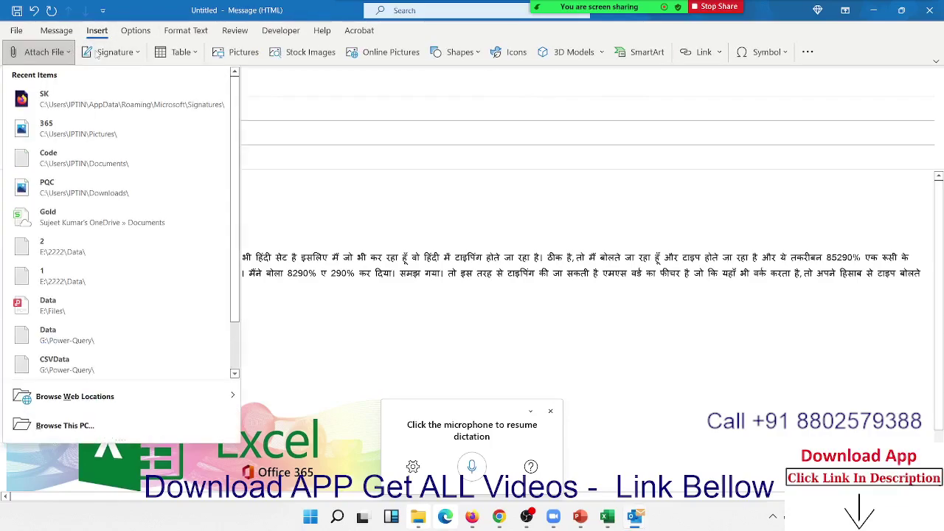
left_click(97, 53)
left_click(183, 53)
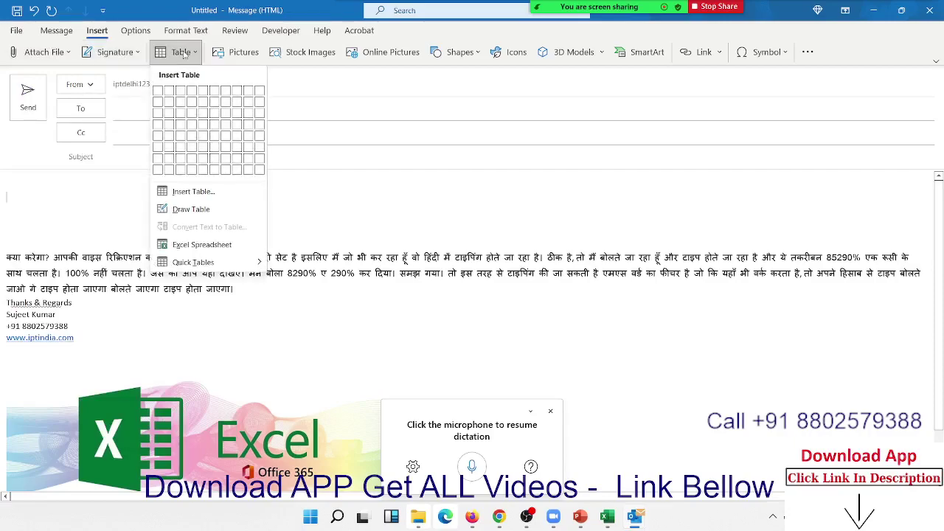
left_click(110, 196)
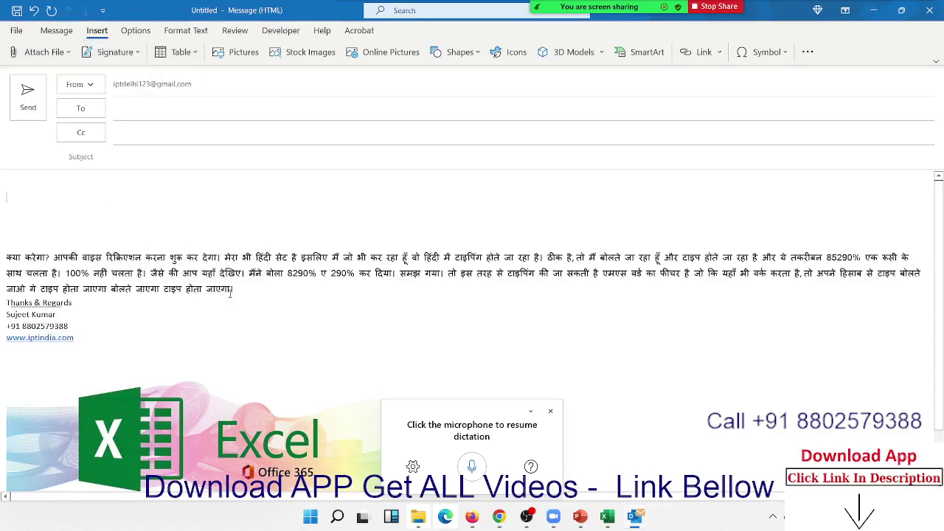
Step: Delete the dictated Hindi paragraph, leaving a blank line above the signature
left_click_drag(234, 290, 7, 199)
key("BackSpace")
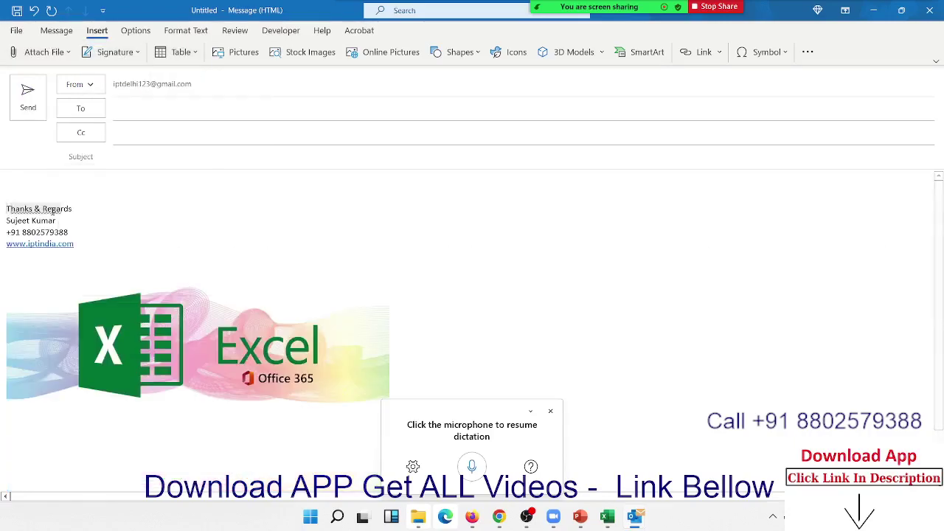
key("Return")
key("Return")
key("Return")
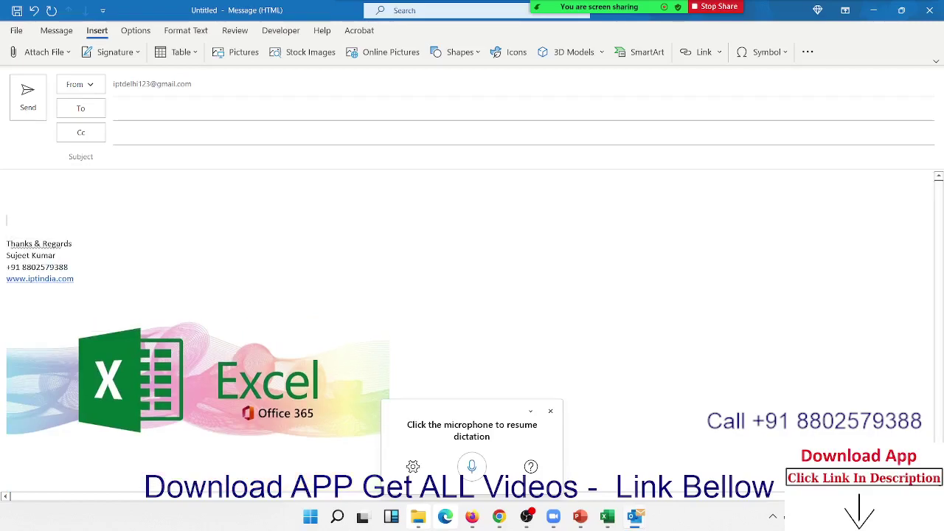
Step: Insert an empty 4-column by 7-row table above the signature
left_click(182, 52)
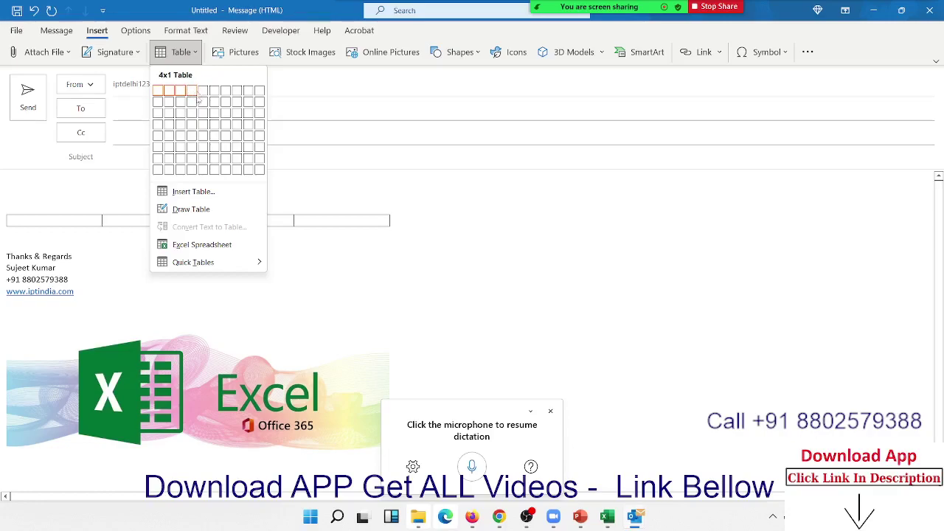
left_click(191, 158)
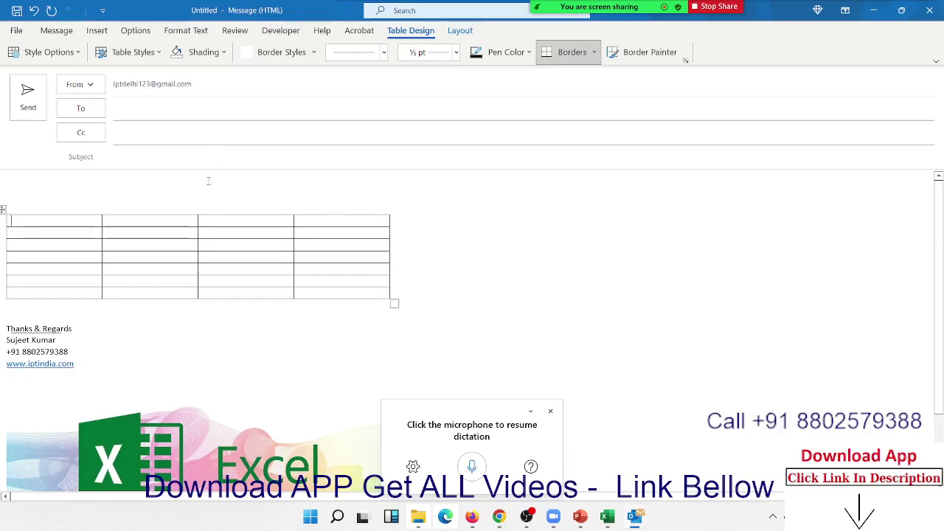
left_click(177, 192)
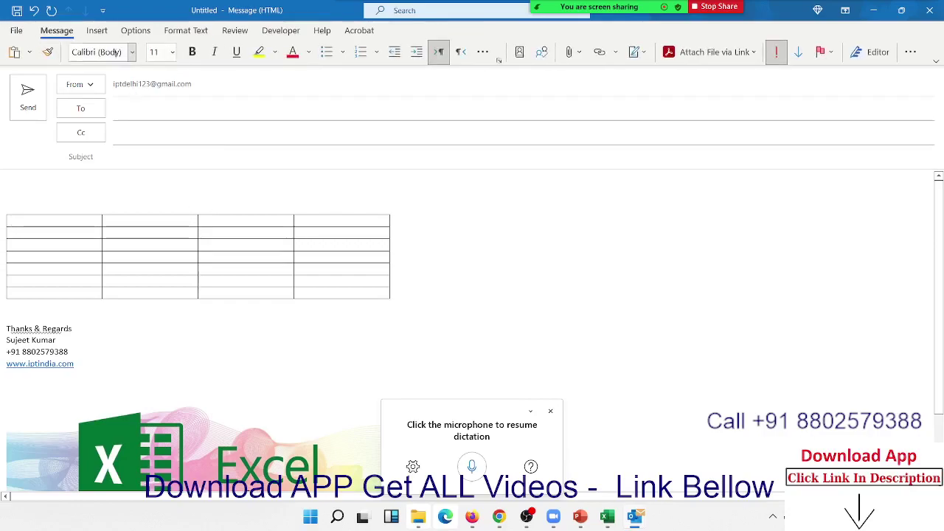
left_click(96, 30)
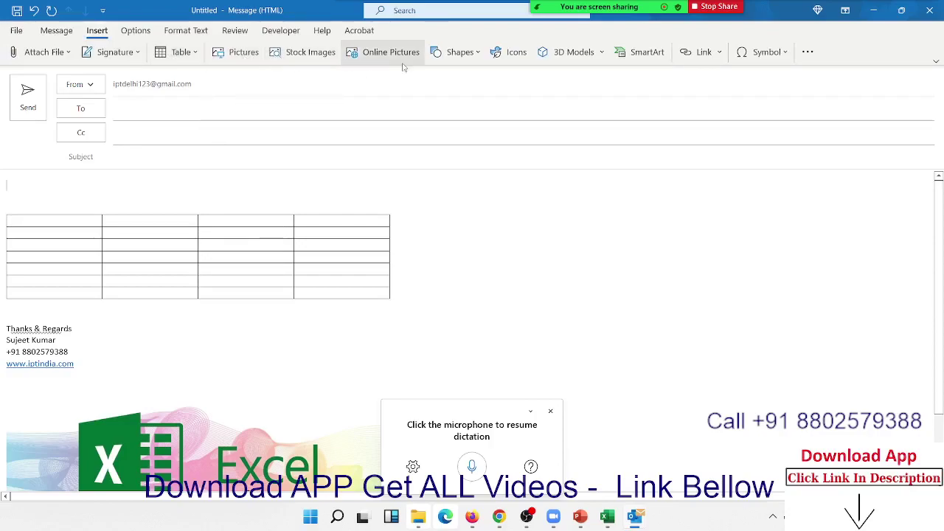
Step: Look through the Shapes and 3D Models galleries on the Insert tab
left_click(453, 53)
left_click(584, 59)
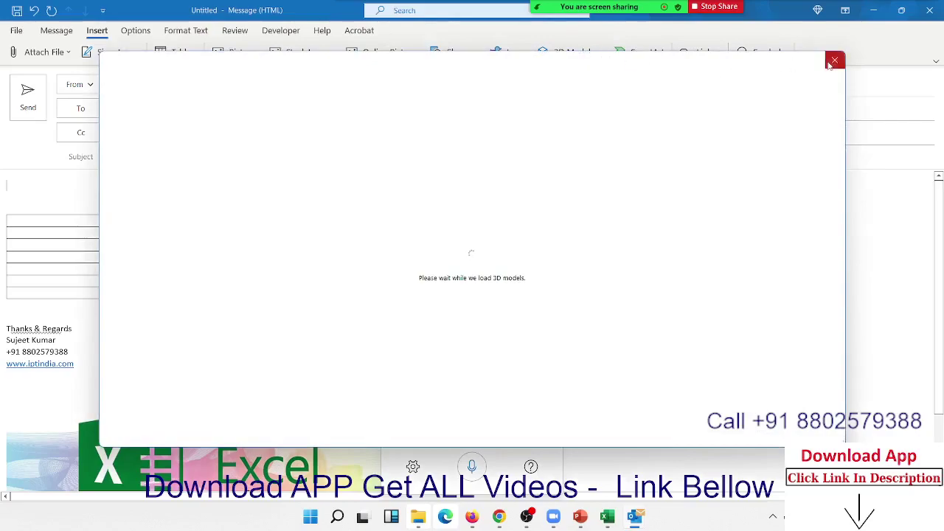
left_click(834, 60)
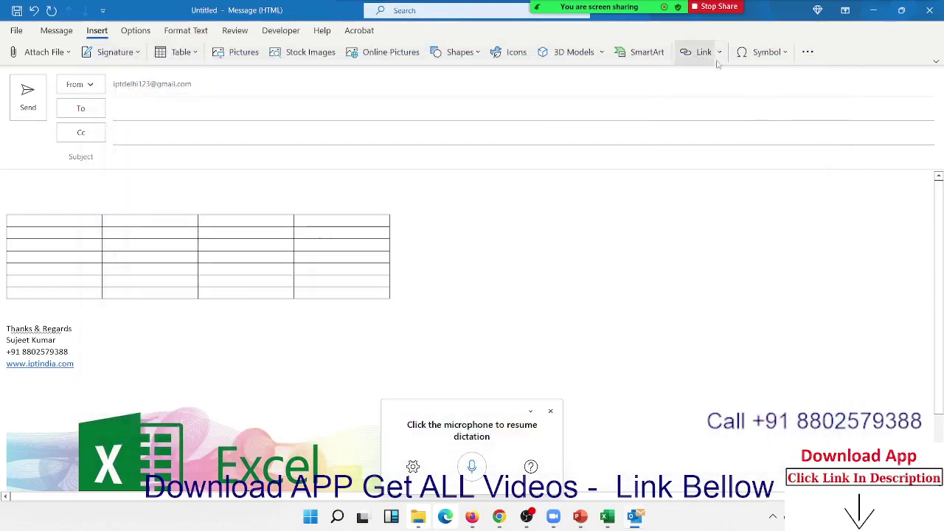
Step: Open Insert Business Card and preview several contacts' cards in the list
left_click(806, 53)
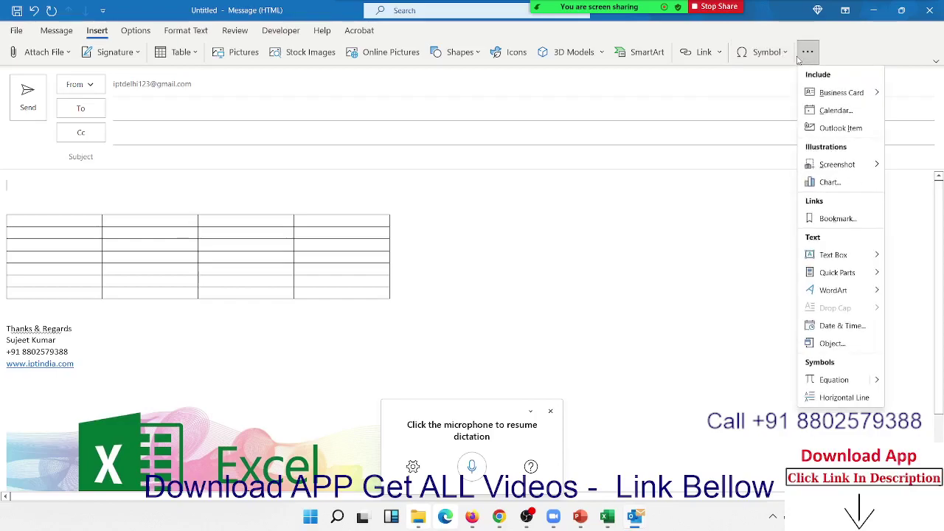
mouse_move(860, 100)
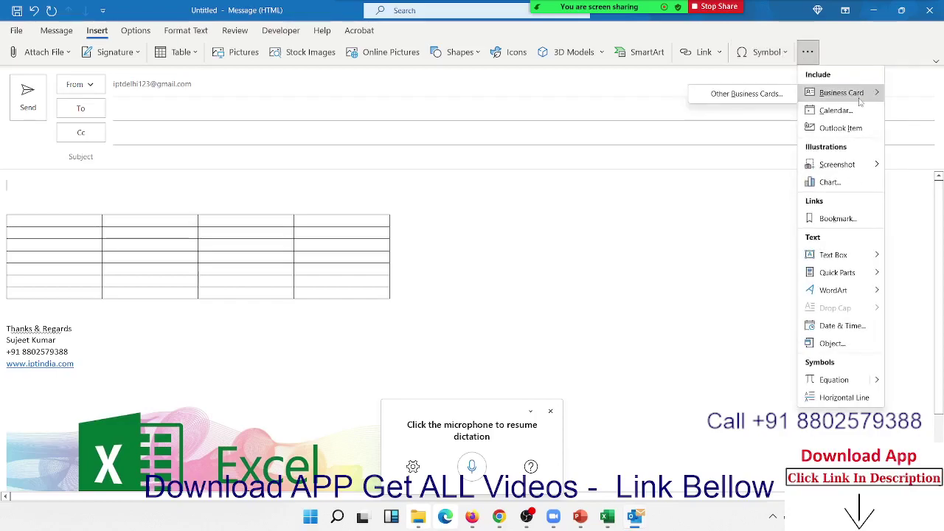
left_click(776, 98)
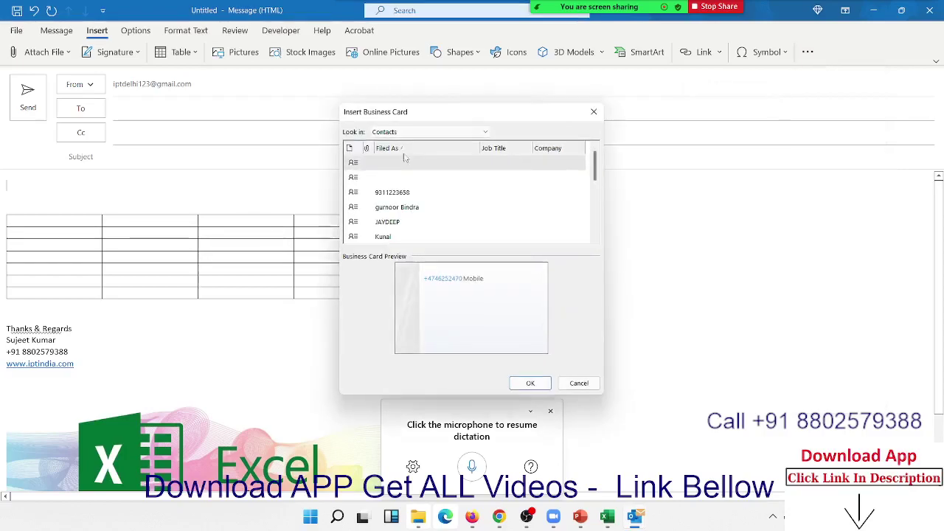
left_click(396, 194)
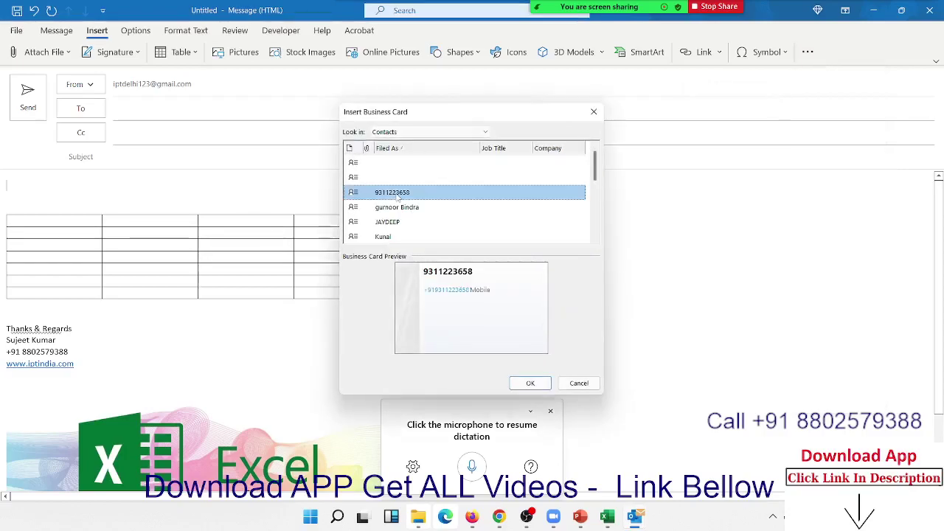
left_click(393, 182)
left_click(395, 169)
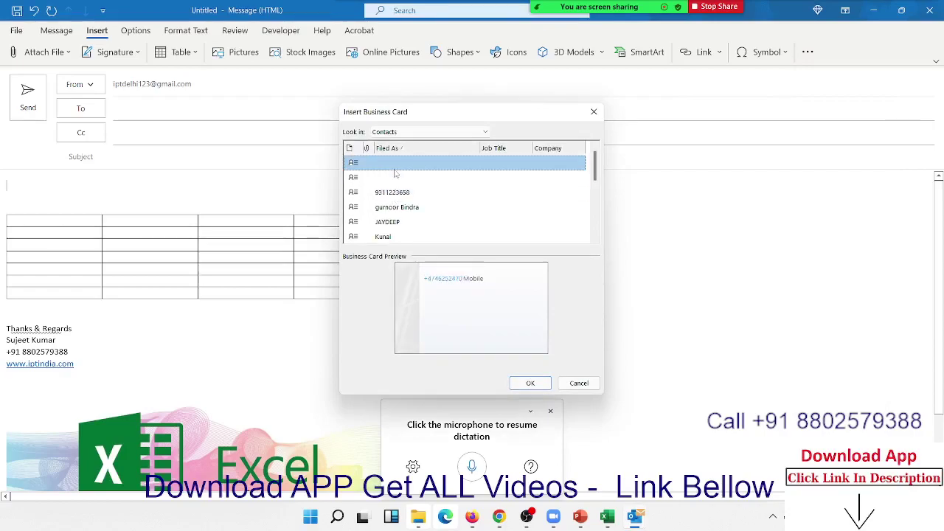
left_click(393, 207)
left_click(389, 221)
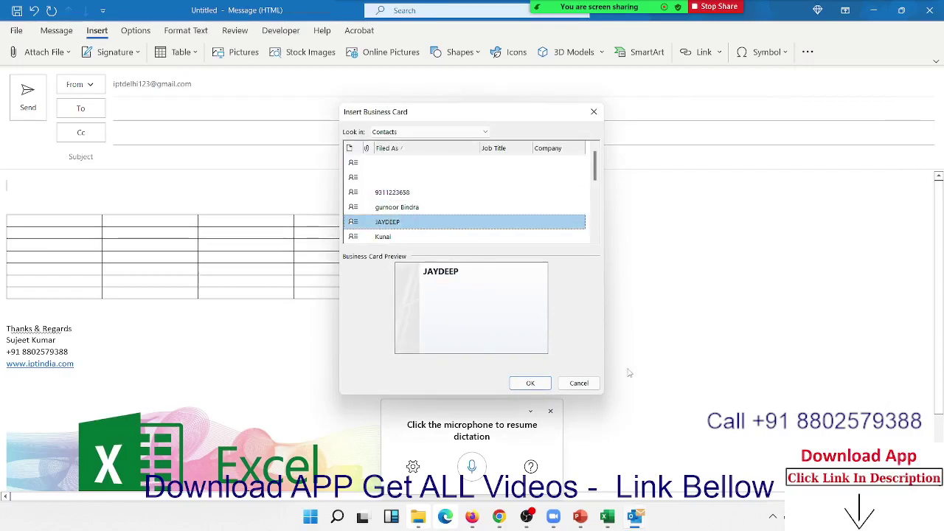
scroll(450, 175, "down", 5)
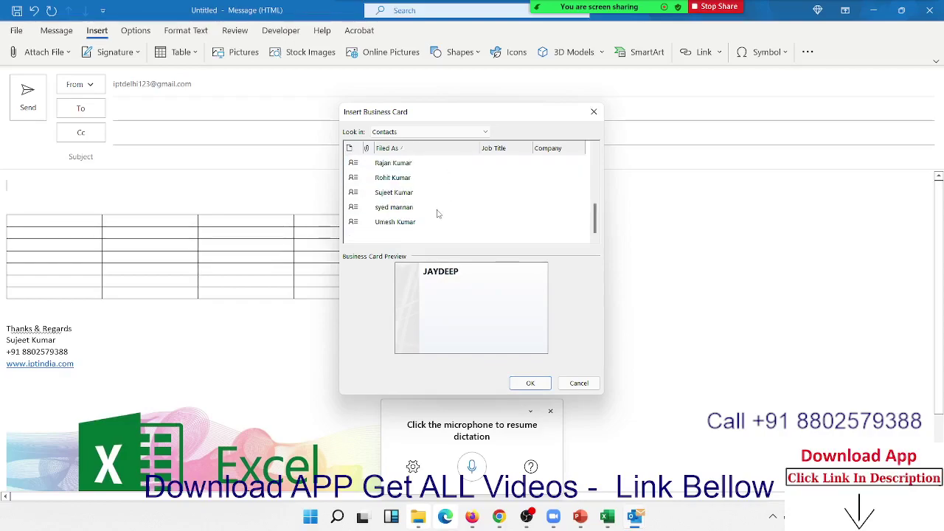
left_click(438, 208)
scroll(441, 206, "up", 5)
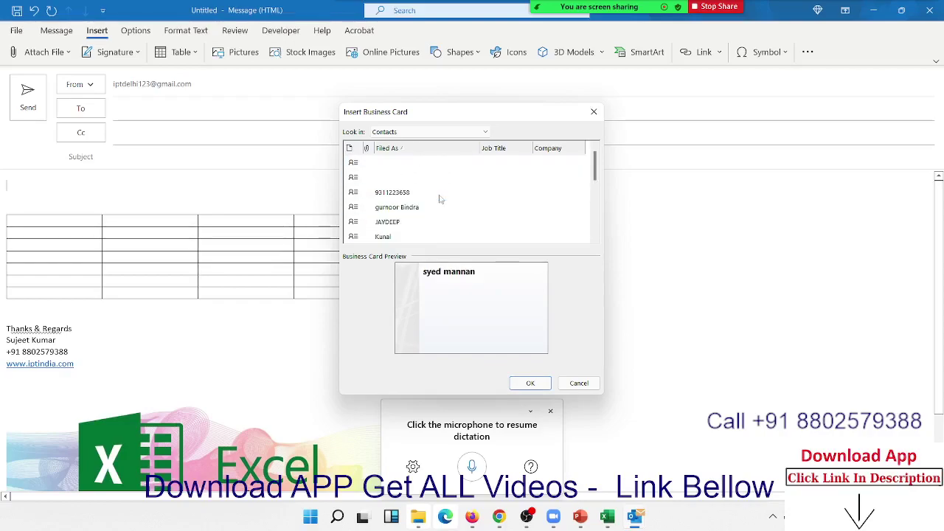
Step: Keep the Look in list on the Contacts folder and cancel without inserting a card
left_click(440, 135)
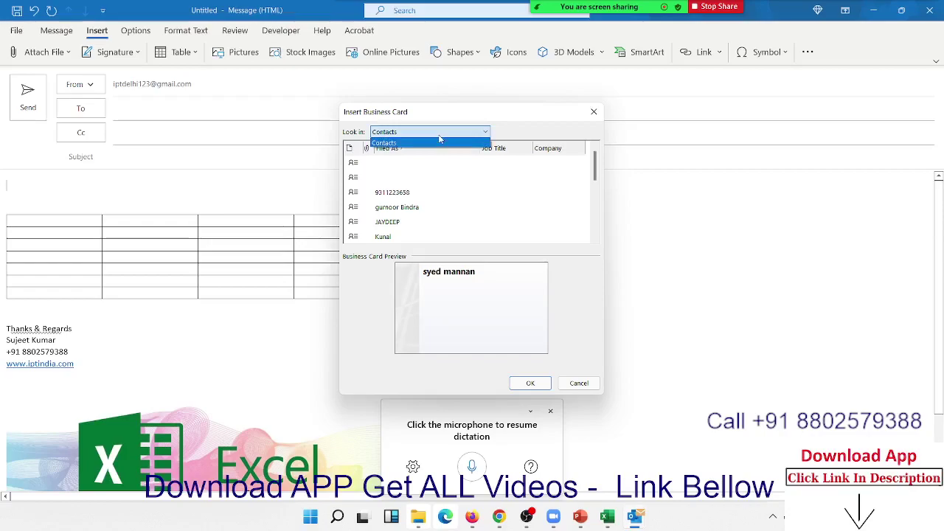
left_click(438, 139)
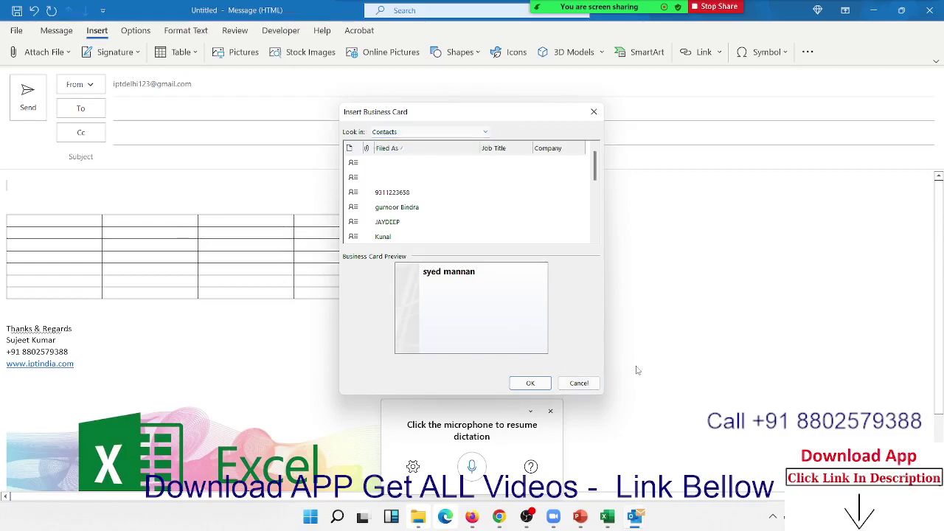
left_click(579, 384)
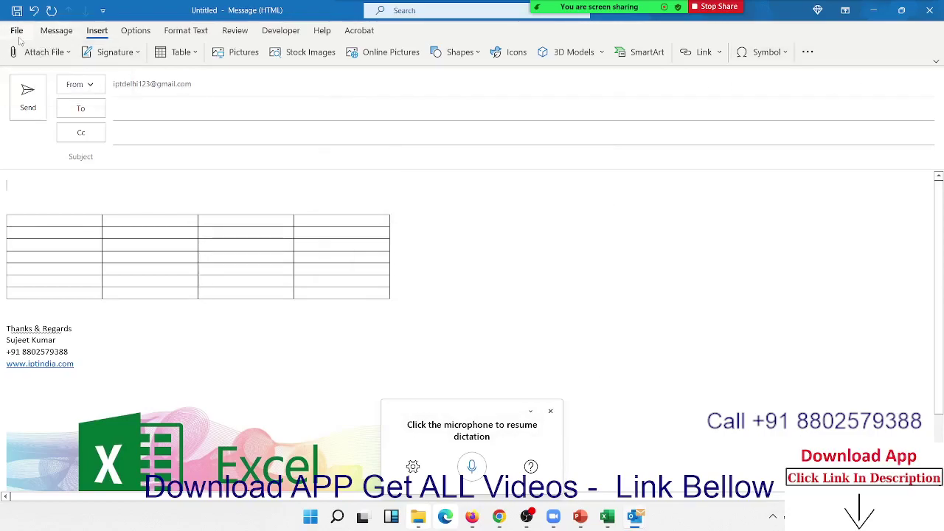
mouse_move(901, 5)
Step: Minimize the draft and create a new Contact from the New Email menu
left_click(876, 11)
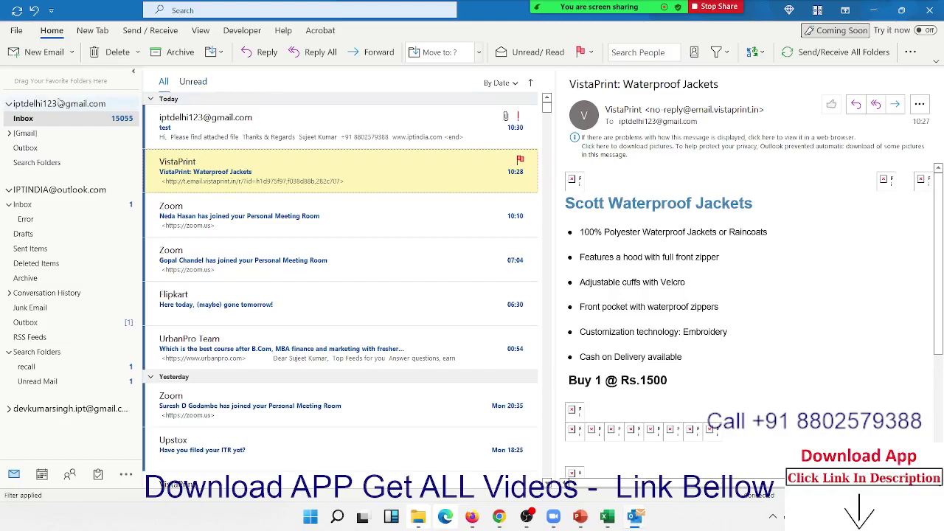
left_click(68, 60)
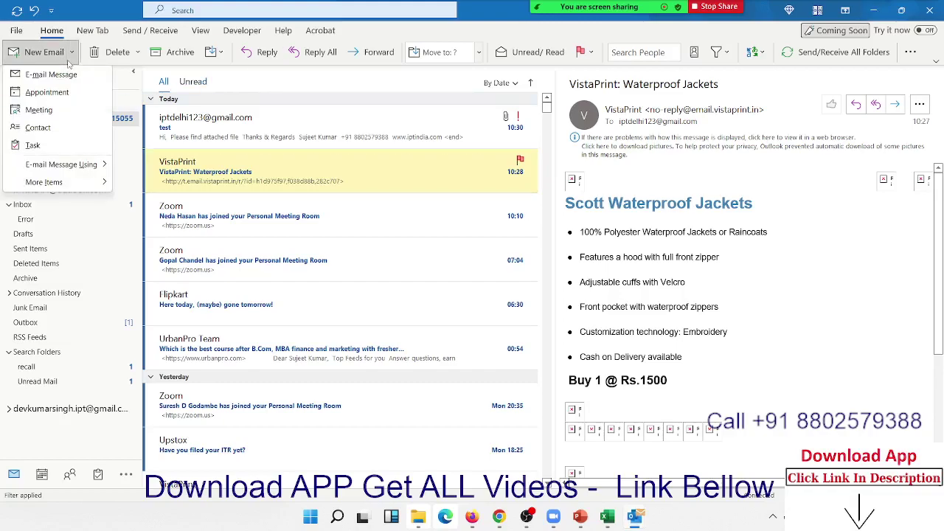
left_click(61, 127)
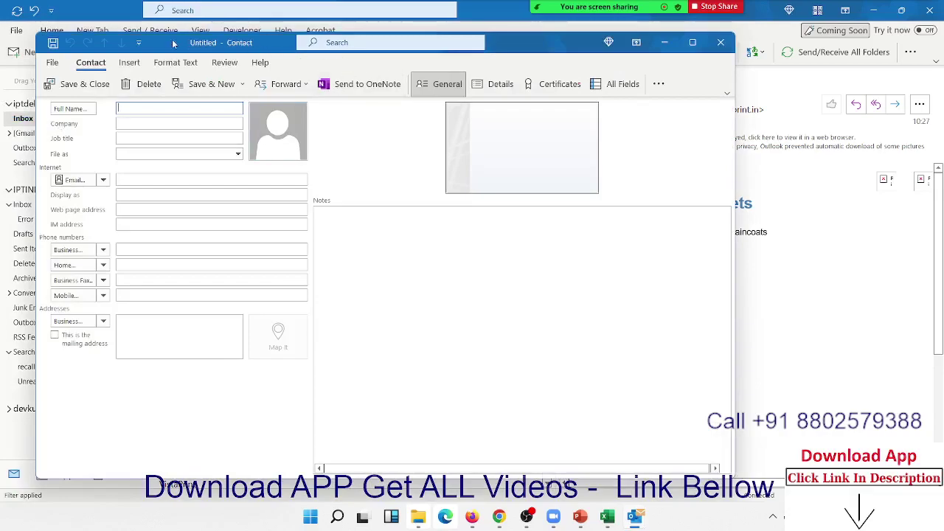
Step: Move the contact form aside, then enter the full name, company IPT Excel School and job title Sr Trainer
left_click_drag(173, 44, 327, 71)
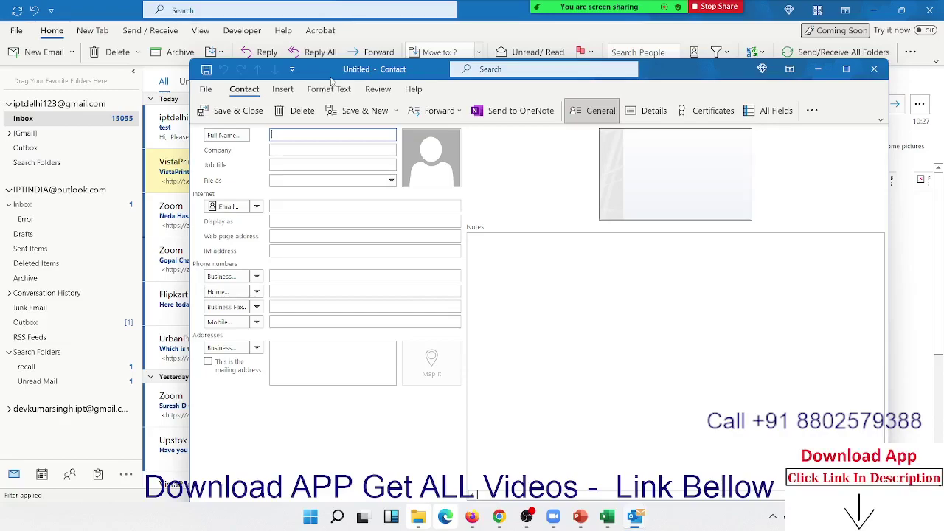
key("Tab")
type("IPT Excel Sch")
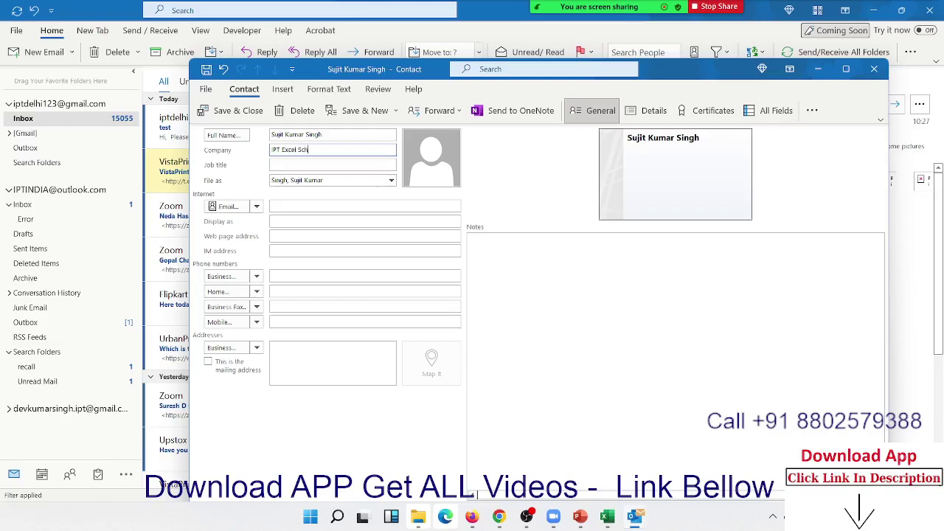
type("ool")
left_click(333, 165)
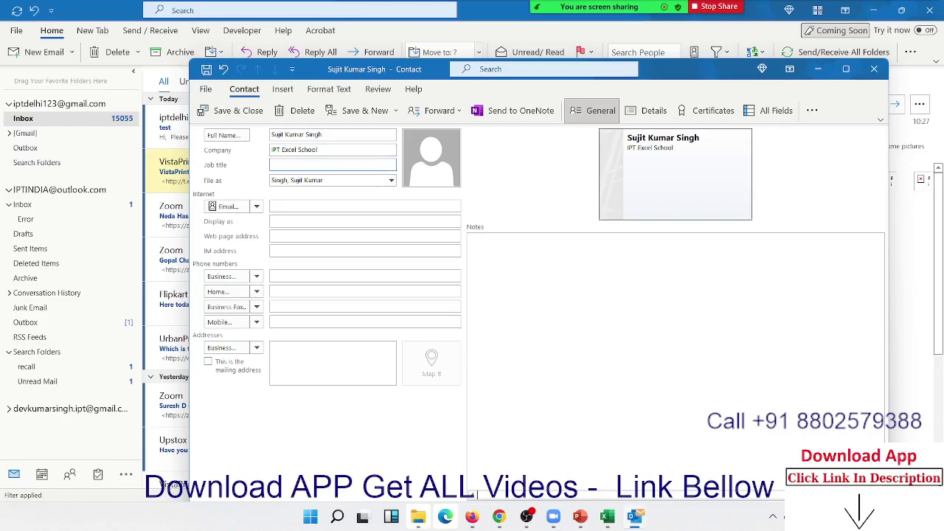
type("Sr Tra")
type("iner")
key("Tab")
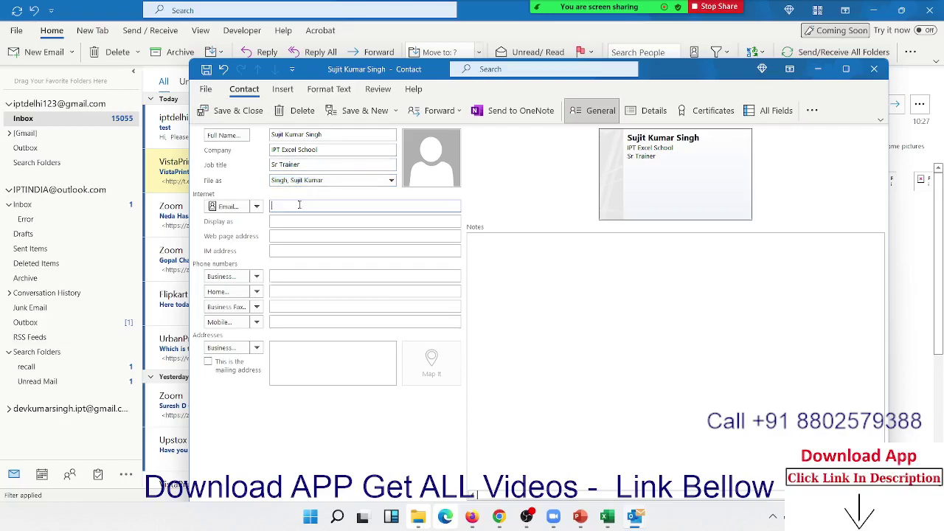
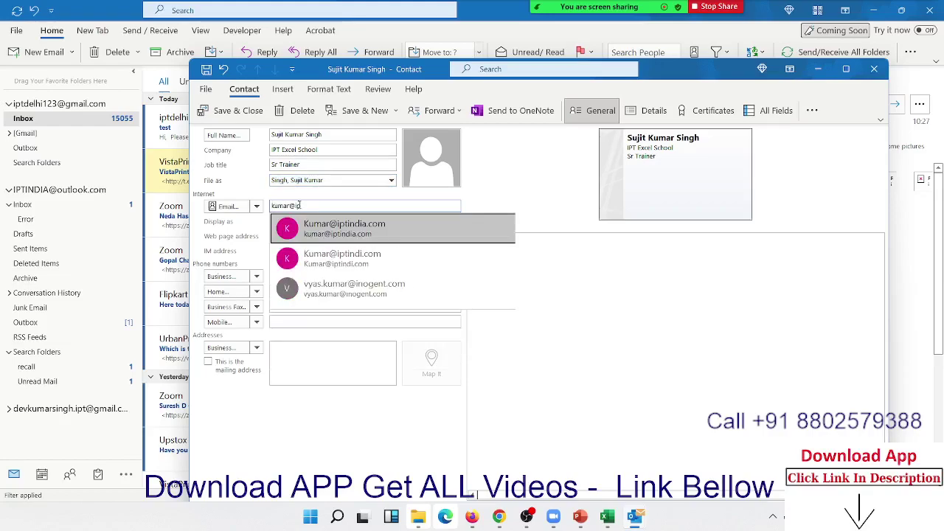
left_click(394, 235)
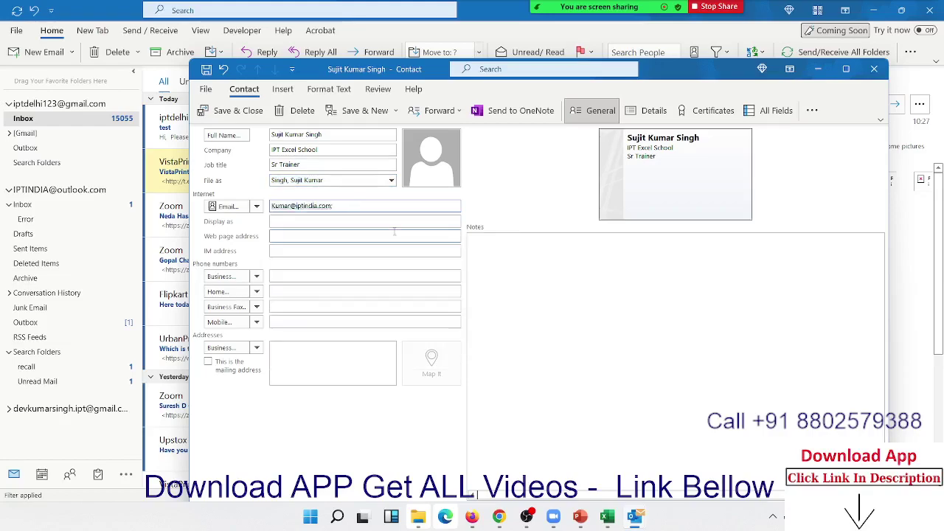
left_click(347, 222)
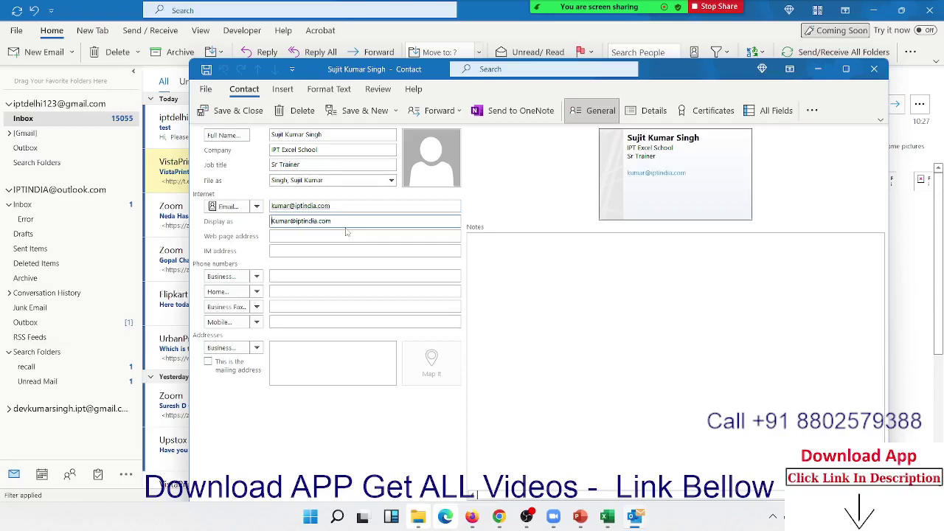
left_click(343, 234)
type("www")
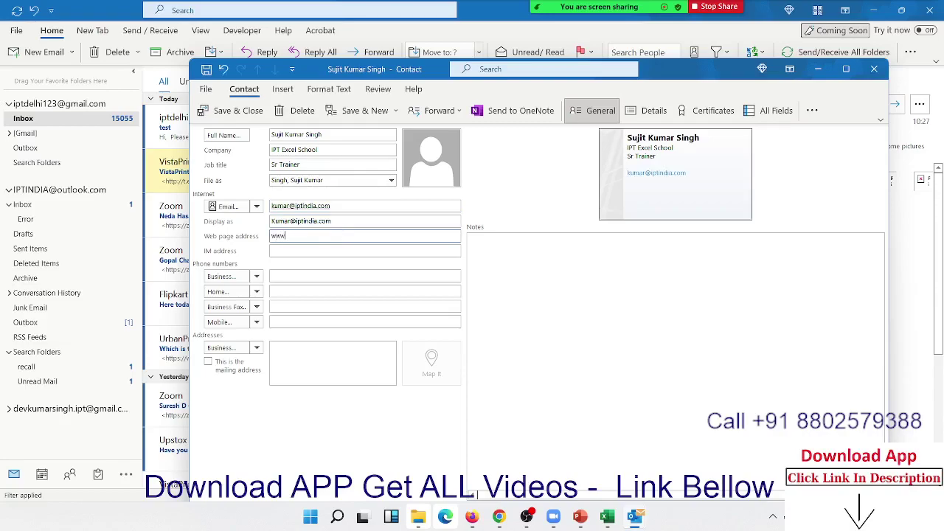
type(".iptin")
type("dia.com")
left_click(366, 251)
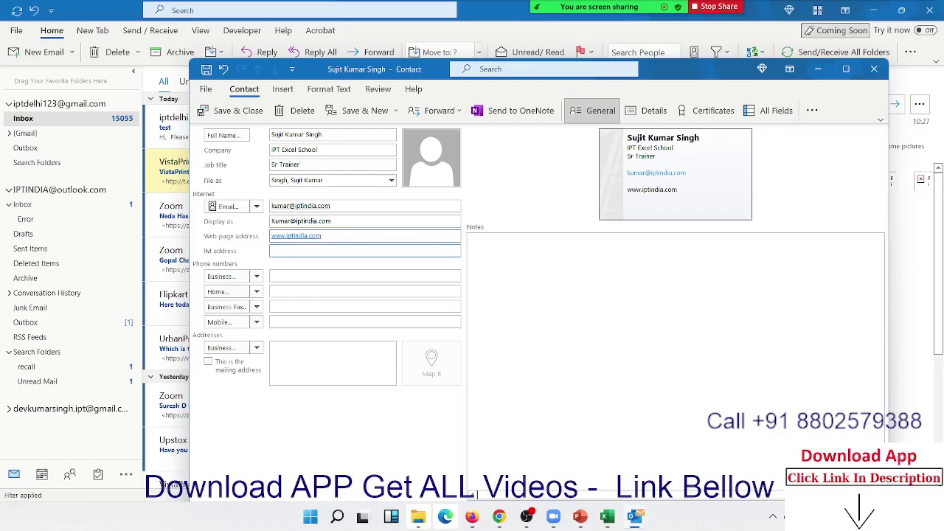
key("Tab")
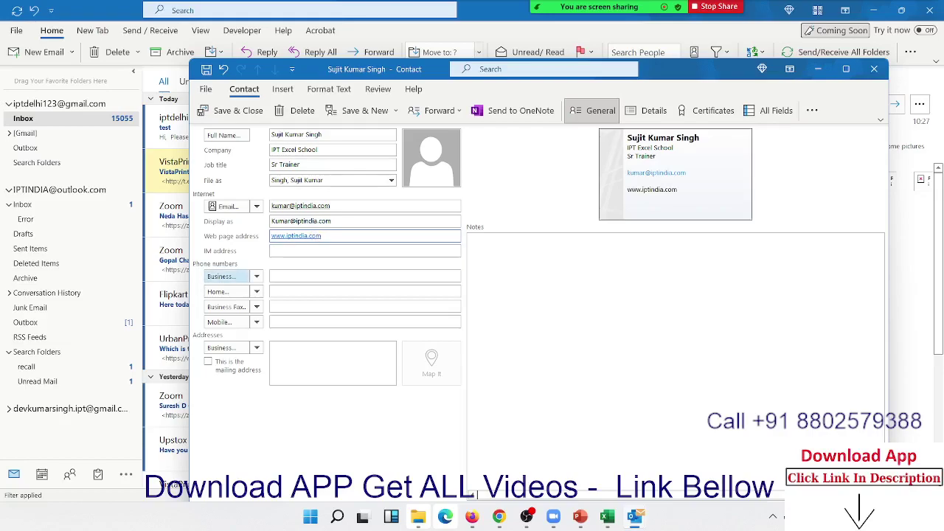
Step: Enter the contact's business and home phone numbers on the form
left_click(345, 275)
type("02")
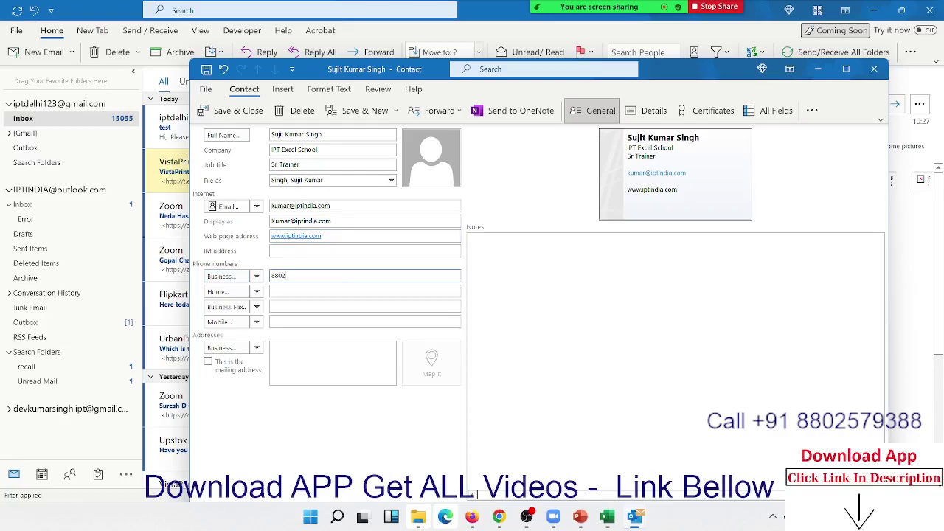
type("574")
type("88")
key("Tab")
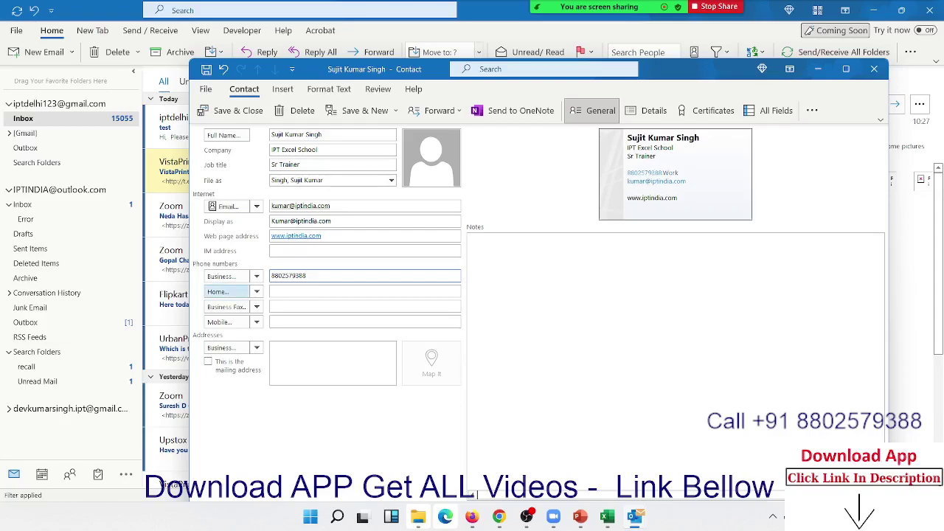
left_click(353, 288)
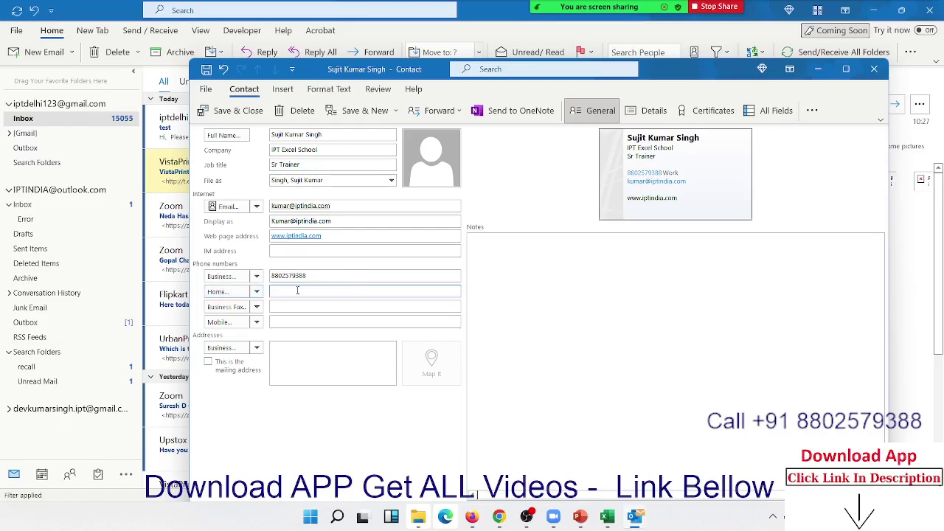
type("268280")
type("93")
key("Tab")
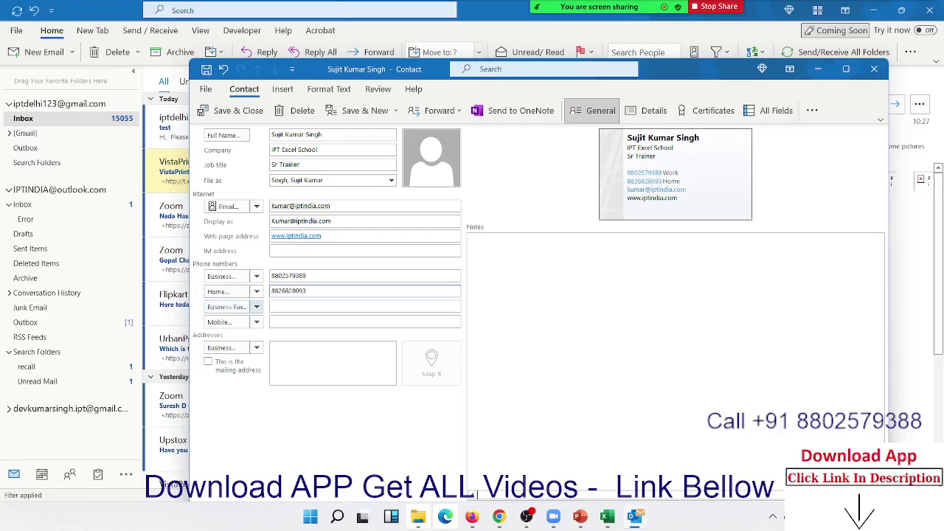
left_click(365, 306)
left_click(292, 344)
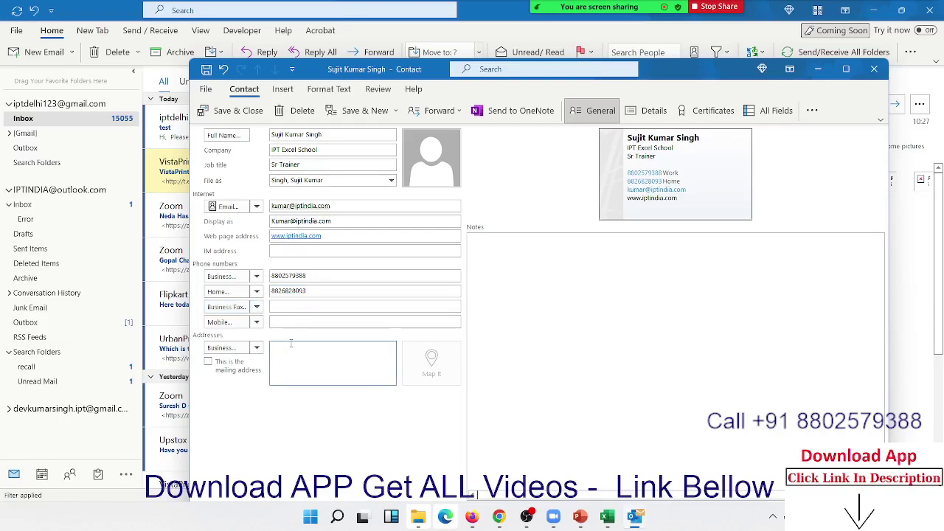
Step: Type the contact's business address with city and postal code, then verify the details in Check Address
type("Garb")
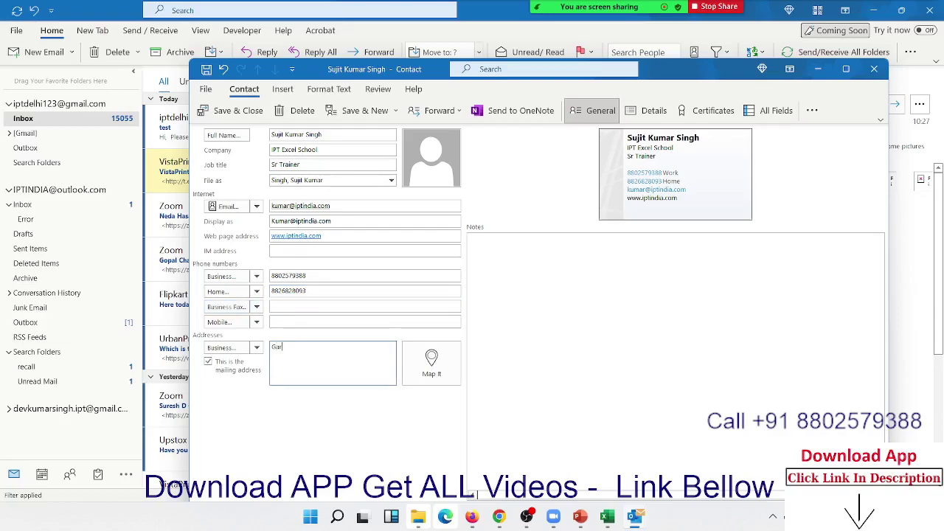
type("nath")
type(" Dham")
type(" ,")
right_click(292, 347)
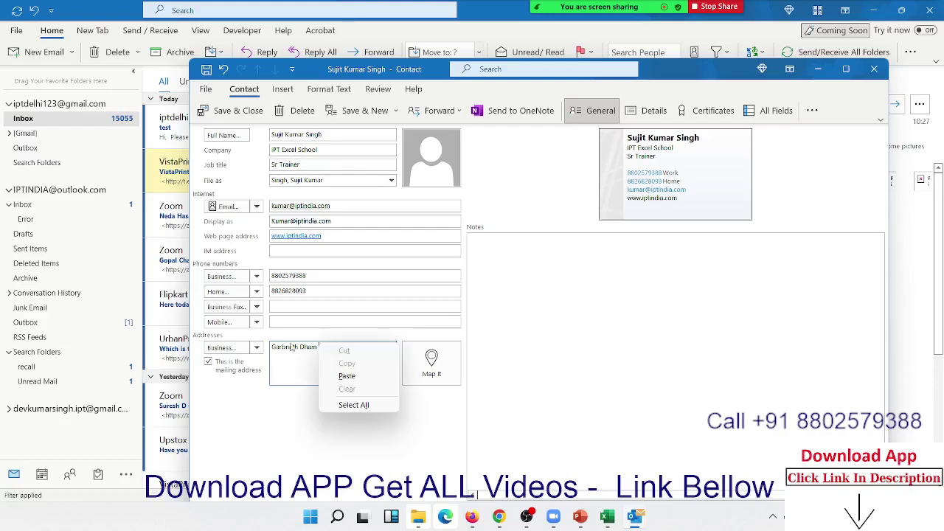
key("Escape")
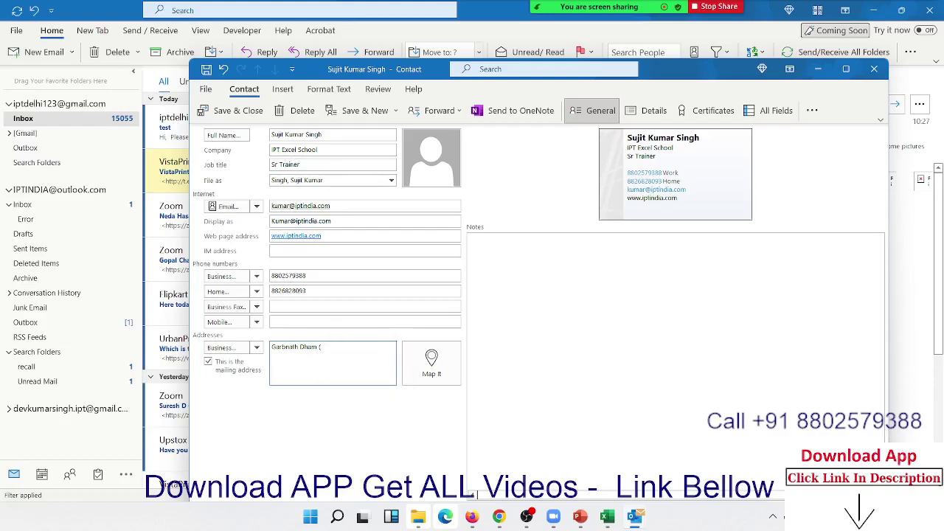
type("Muzaffarpur) Bih")
type("ar 8")
type("44")
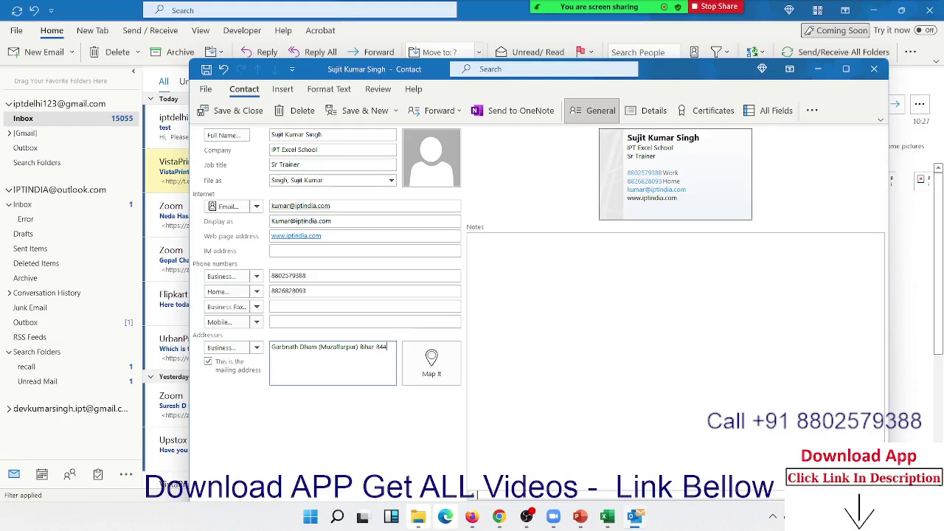
type("120")
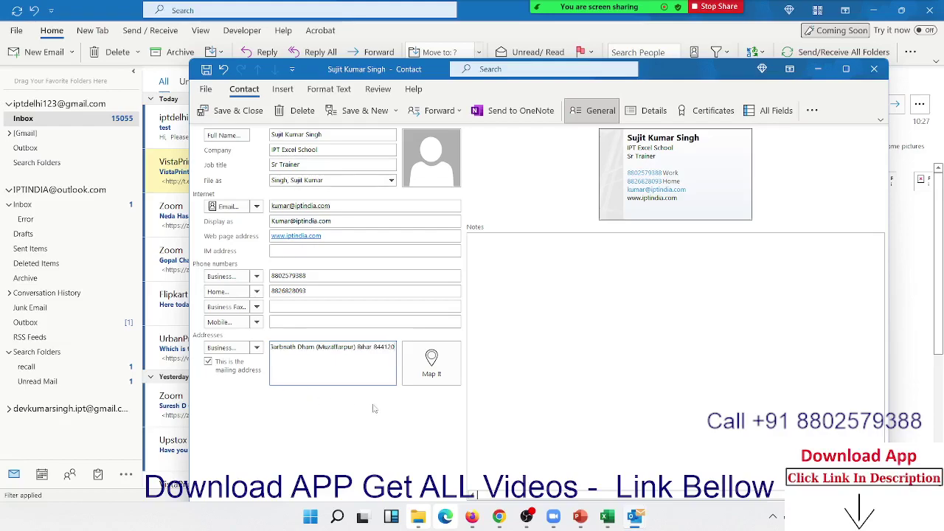
left_click(428, 380)
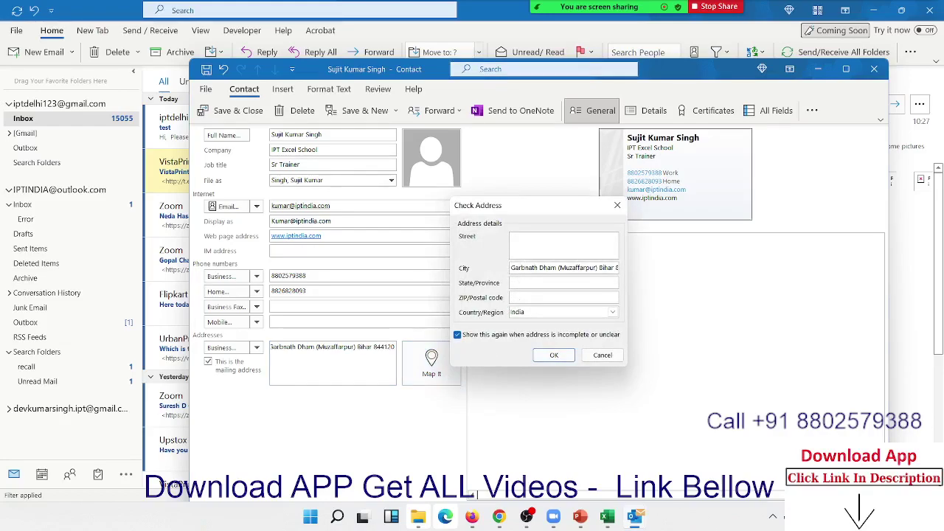
type("844120")
Step: Confirm the address, then zoom and pan the Bing map around Kurhani, the canal, Rajla and NH22
left_click(552, 359)
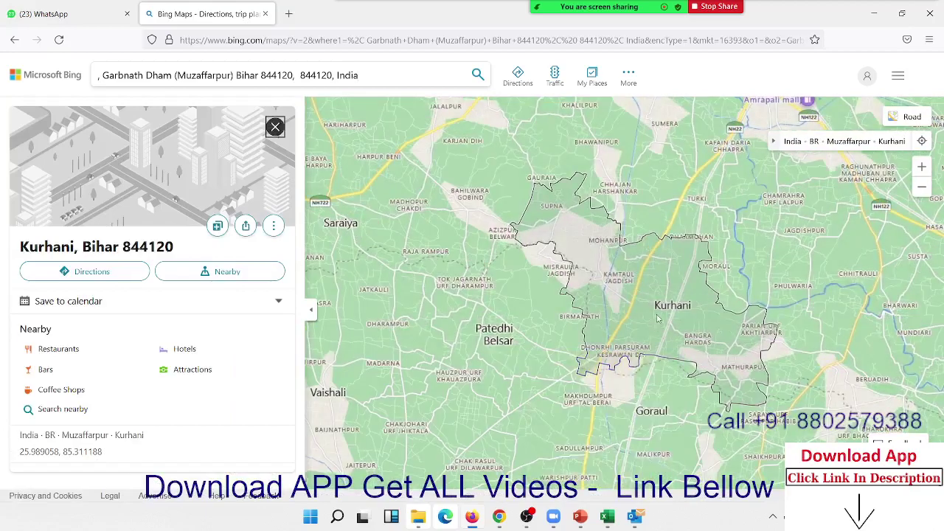
scroll(669, 333, "up", 1)
scroll(669, 333, "up", 1)
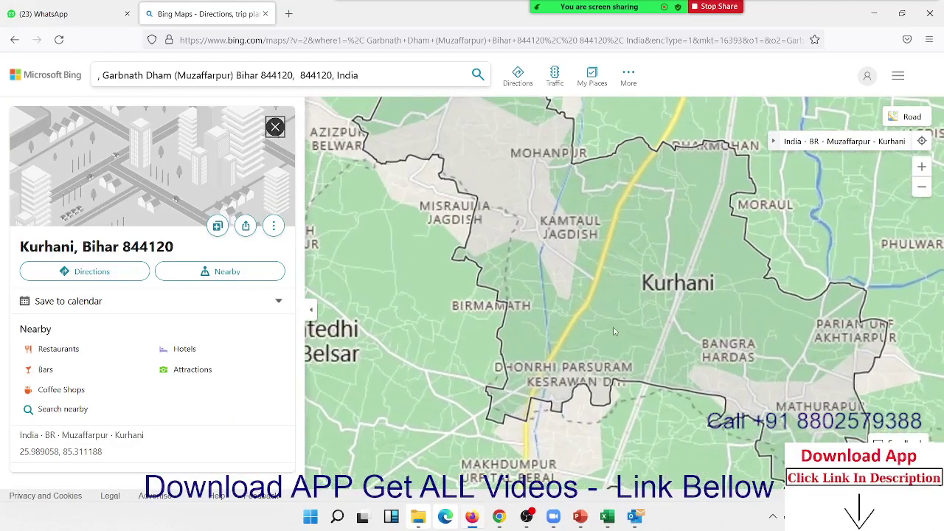
scroll(613, 332, "up", 1)
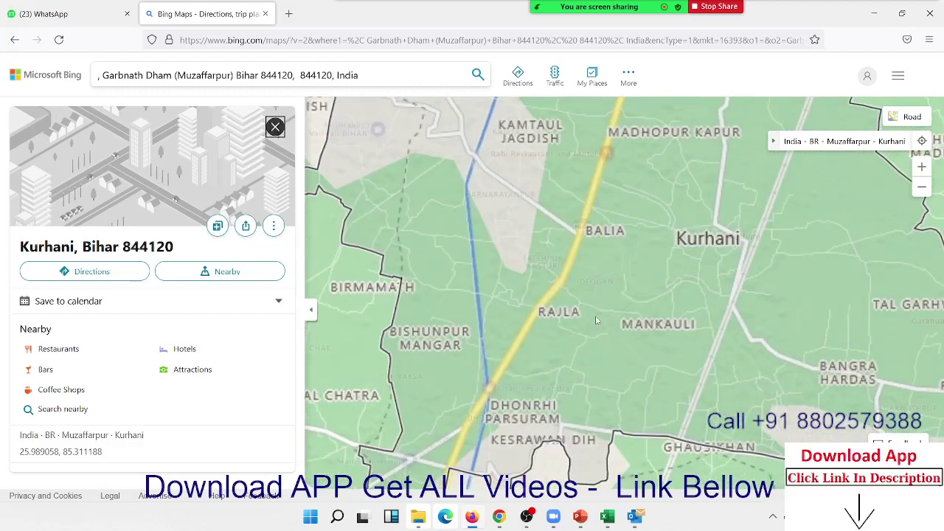
left_click_drag(551, 312, 681, 310)
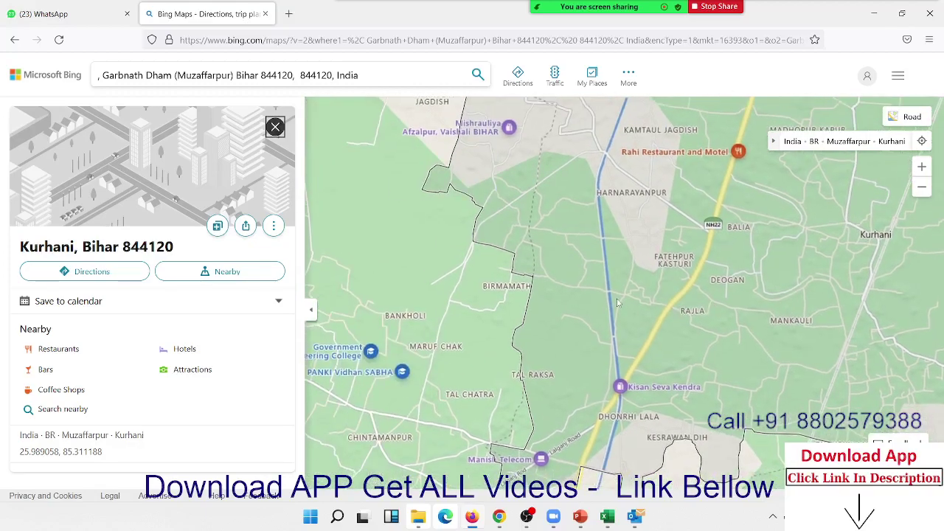
scroll(681, 310, "up", 1)
scroll(677, 325, "up", 1)
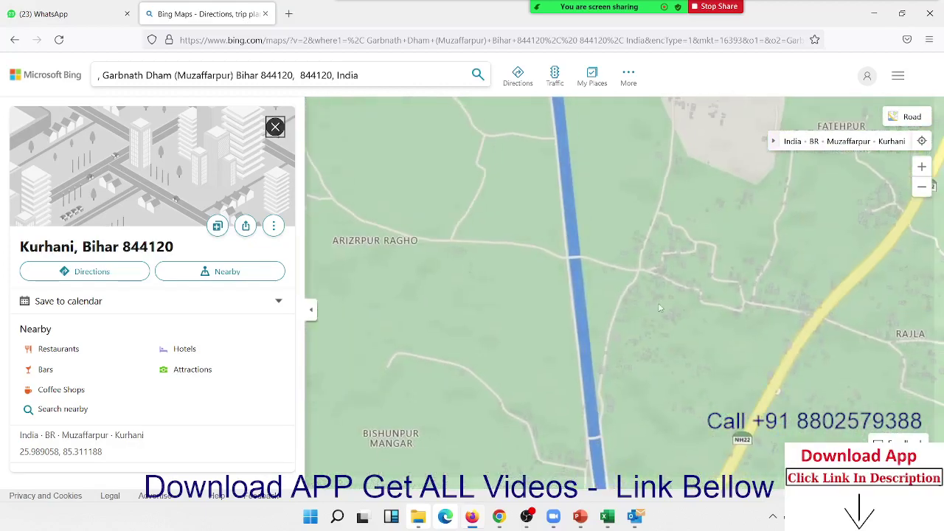
left_click_drag(685, 329, 594, 284)
scroll(693, 312, "up", 1)
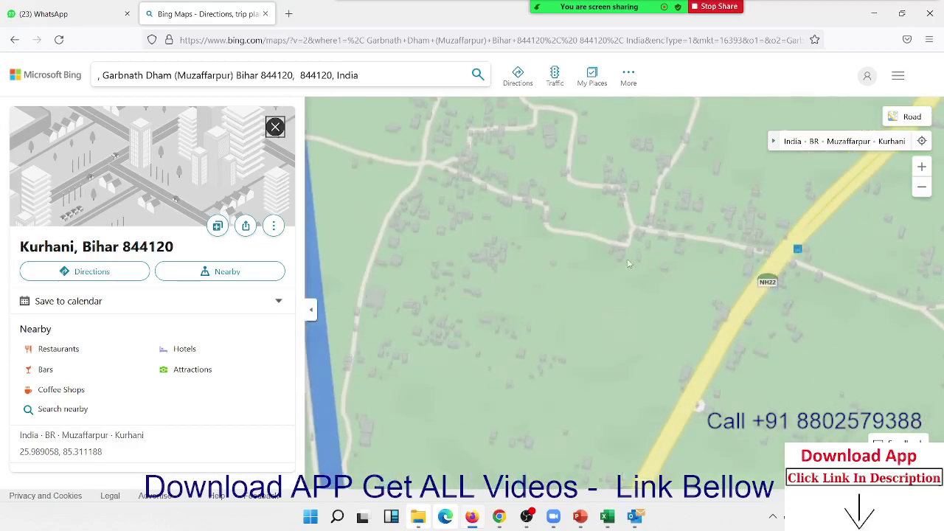
left_click_drag(580, 273, 678, 329)
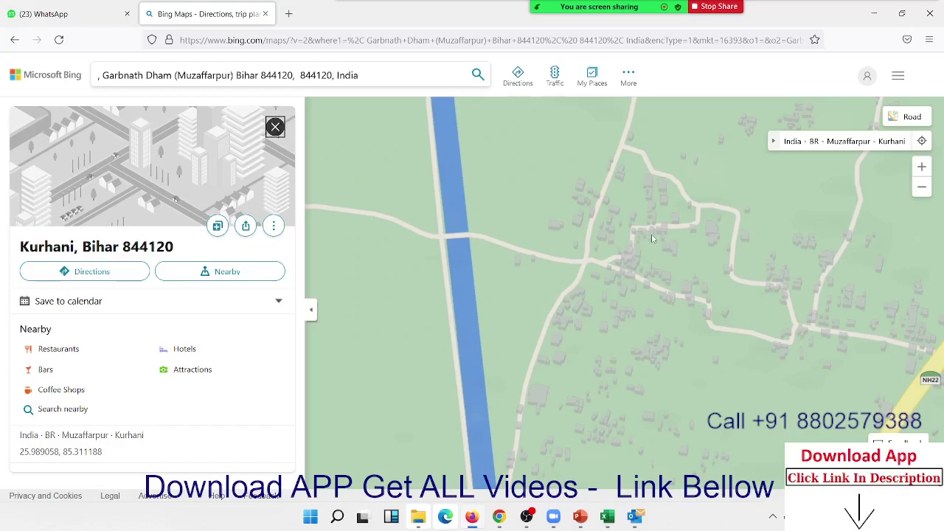
scroll(651, 237, "up", 3)
scroll(651, 236, "up", 3)
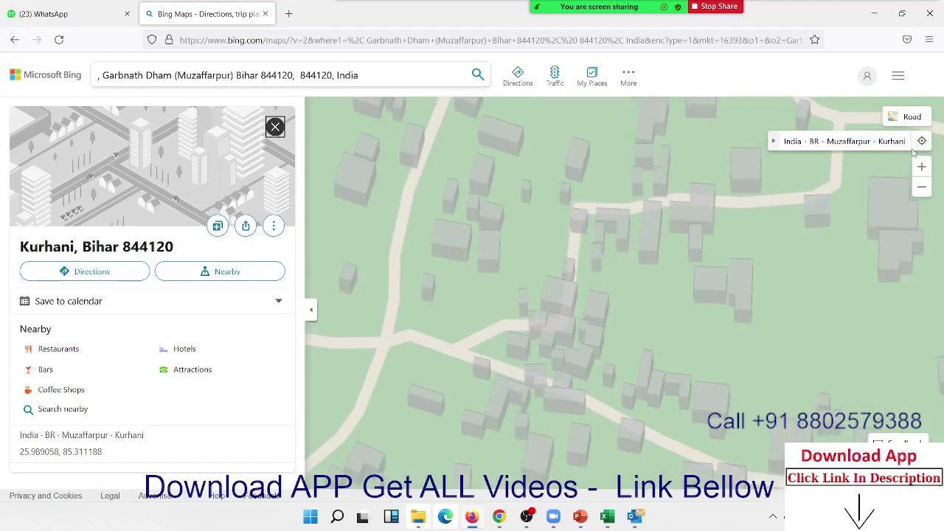
Step: Check the Road map-style choices, view buildings further south, then return to the Outlook contact
left_click(913, 120)
scroll(593, 260, "up", 2)
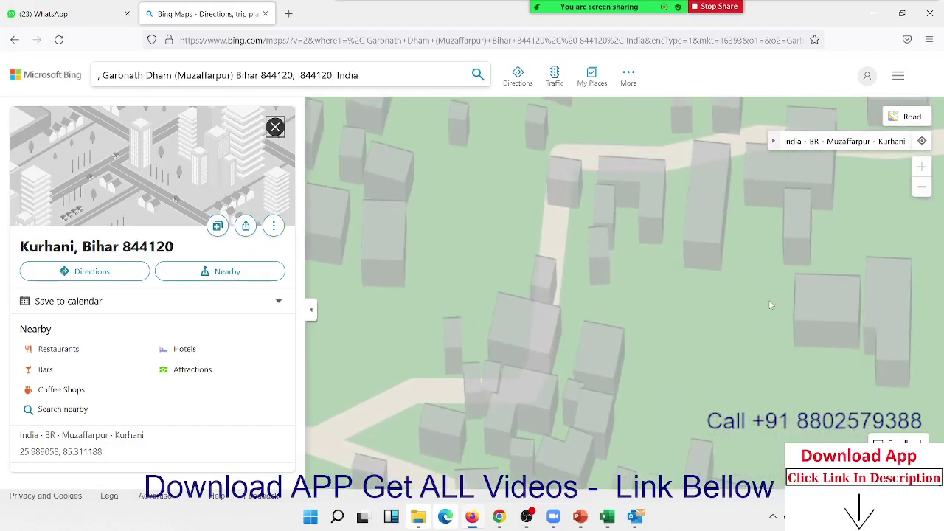
mouse_move(771, 305)
left_mouse_down()
mouse_move(763, 241)
mouse_move(772, 221)
mouse_move(739, 284)
left_mouse_up()
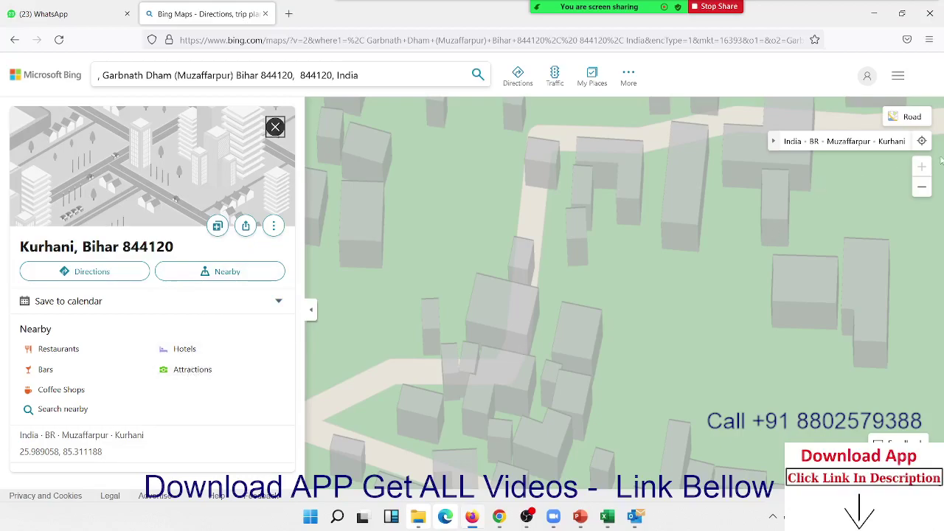
left_click(914, 117)
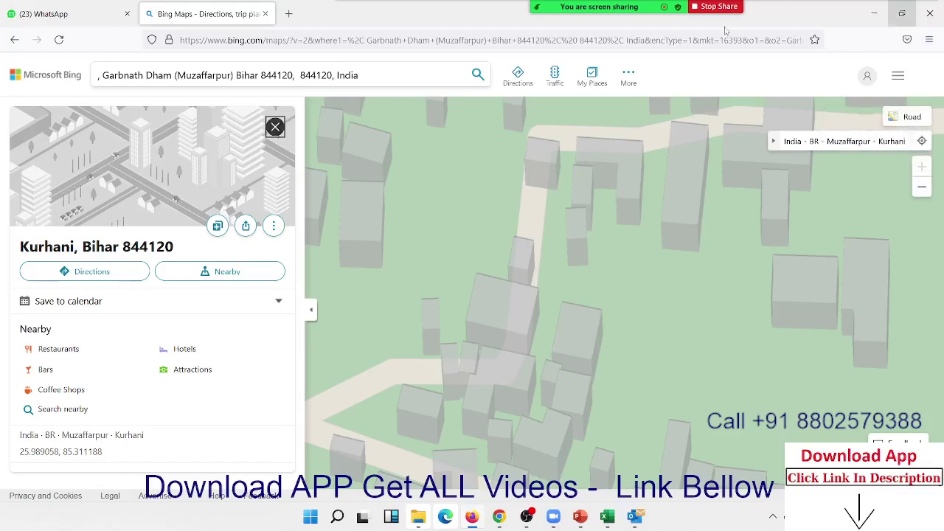
key("alt+Tab")
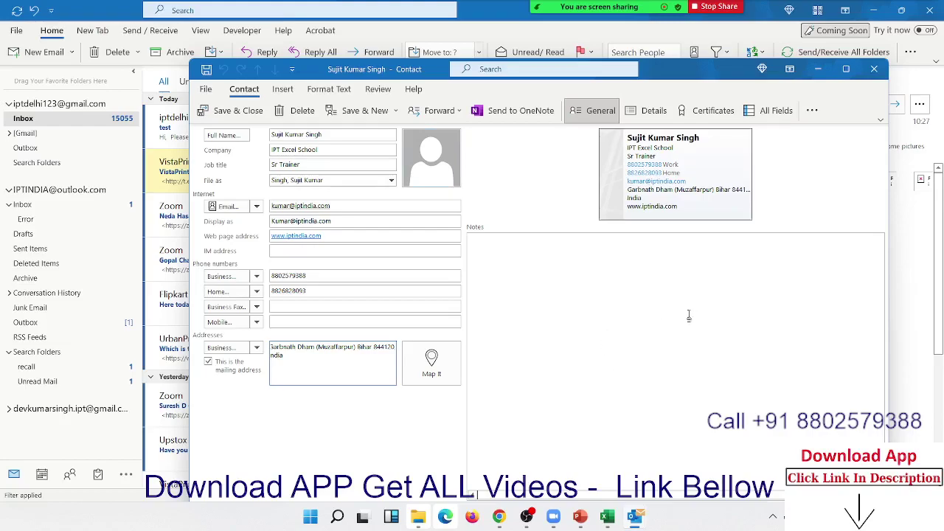
Step: Save and close the edited contact, returning to the untitled message draft
left_click(225, 111)
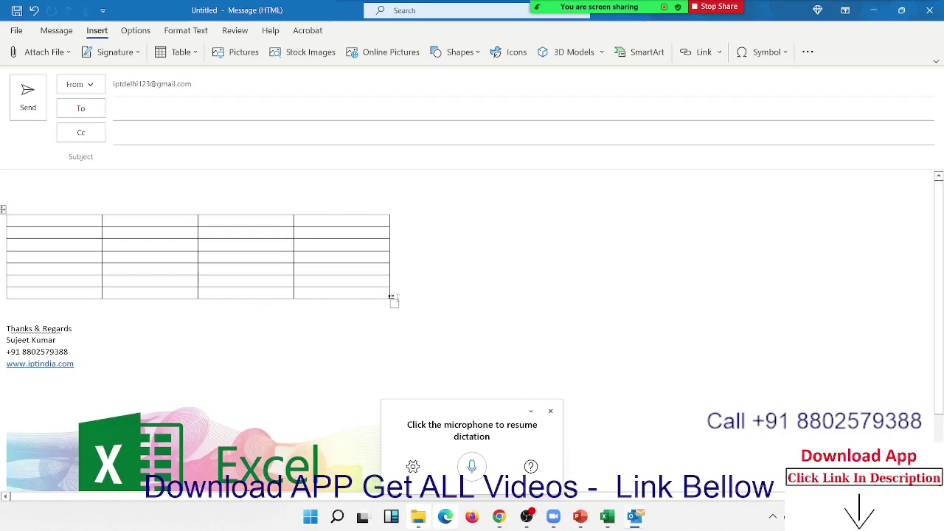
left_click(393, 299)
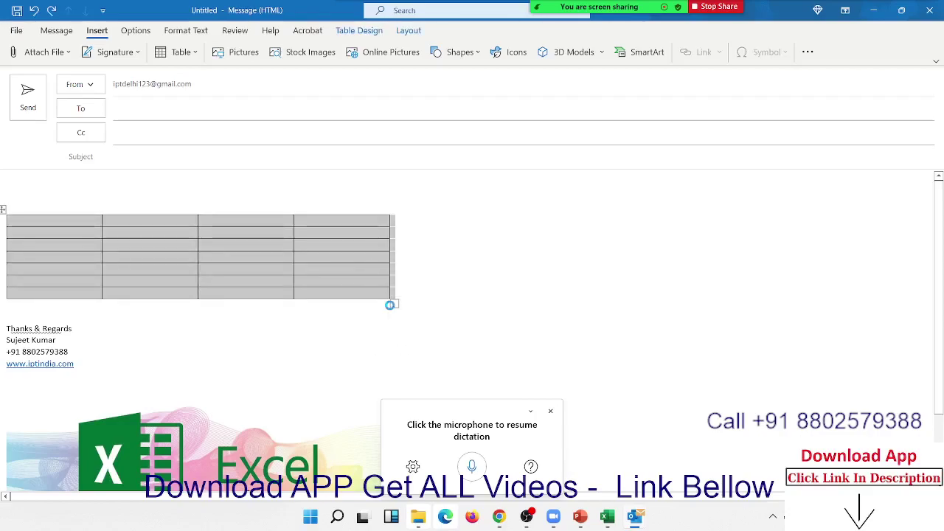
key("ctrl+d")
key("Escape")
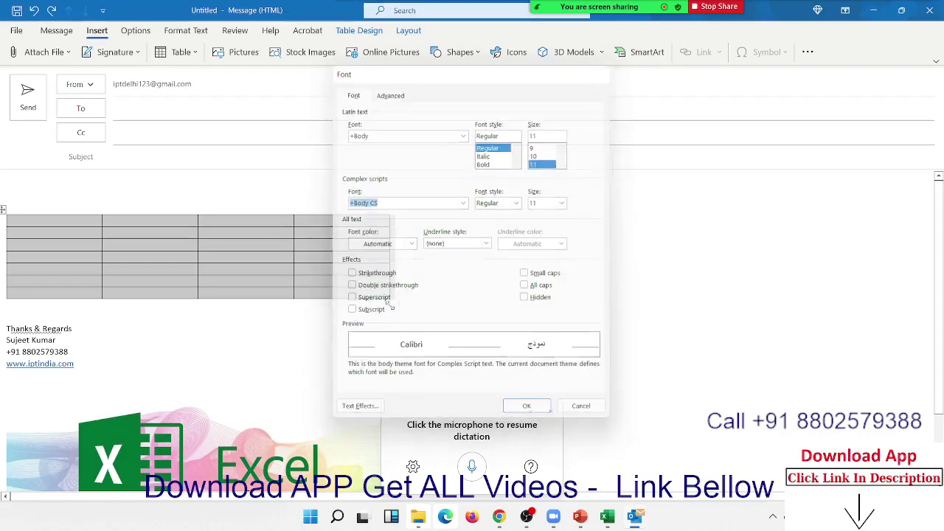
key("Left")
key("ctrl+a")
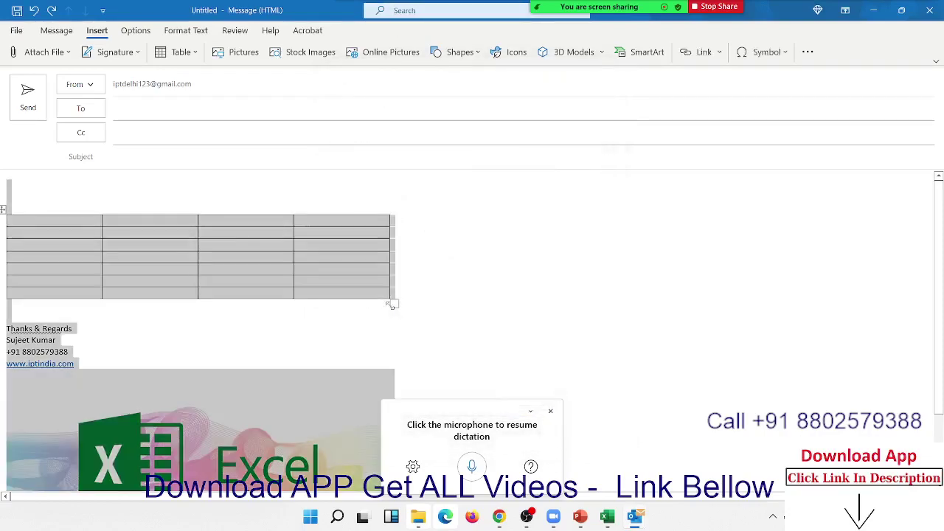
left_click(339, 275)
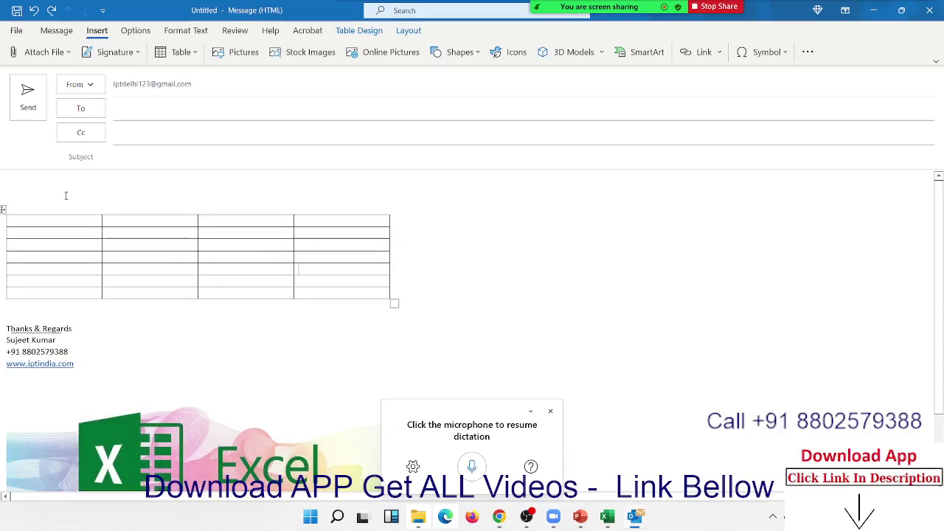
left_click(3, 209)
Step: Delete the empty table and insert the IPT Excel School trainer's card via Other Business Cards
key("BackSpace")
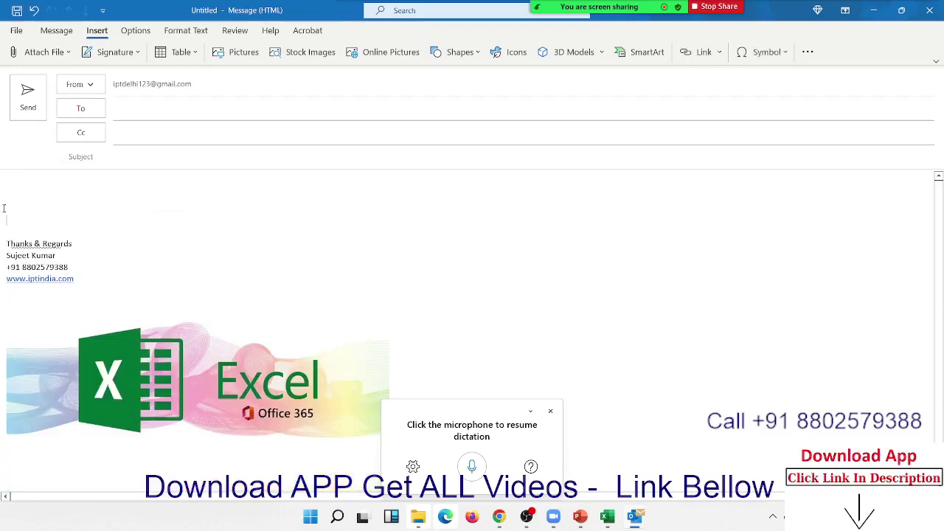
left_click(809, 51)
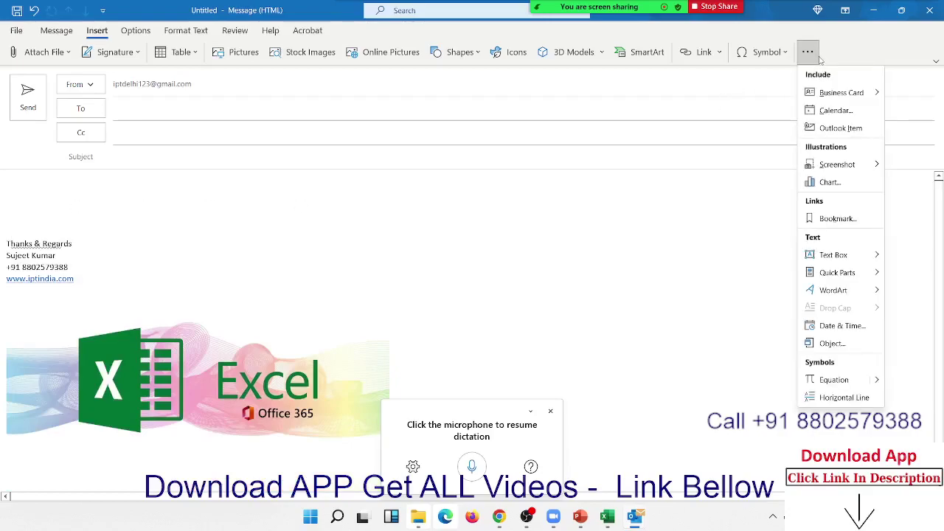
mouse_move(829, 89)
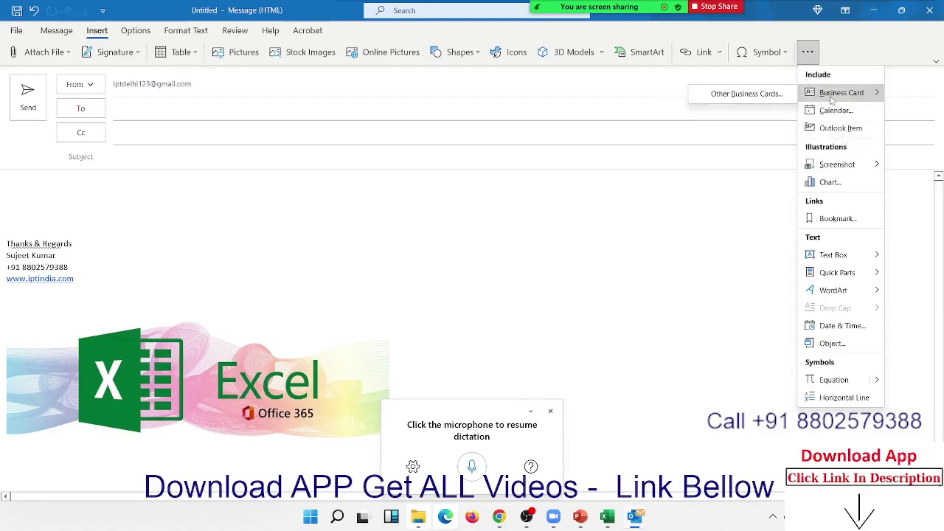
left_click(775, 93)
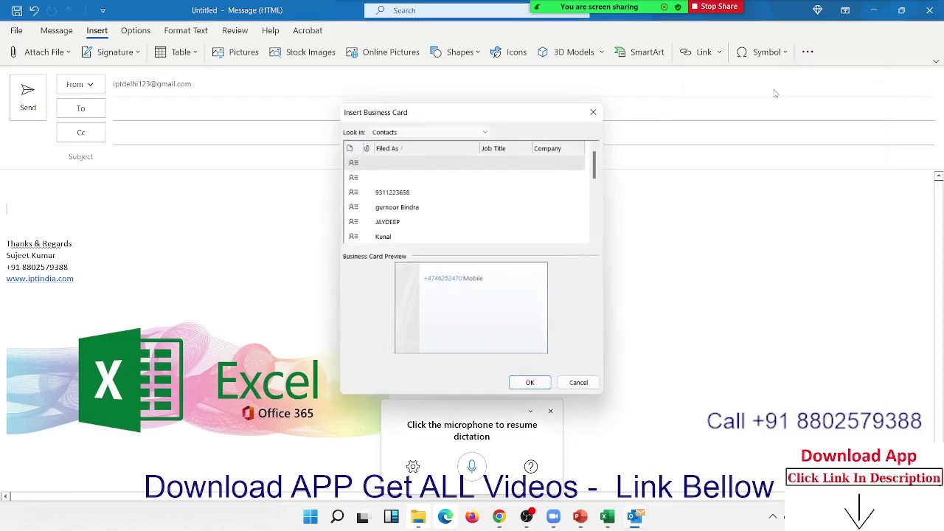
scroll(404, 213, "down", 5)
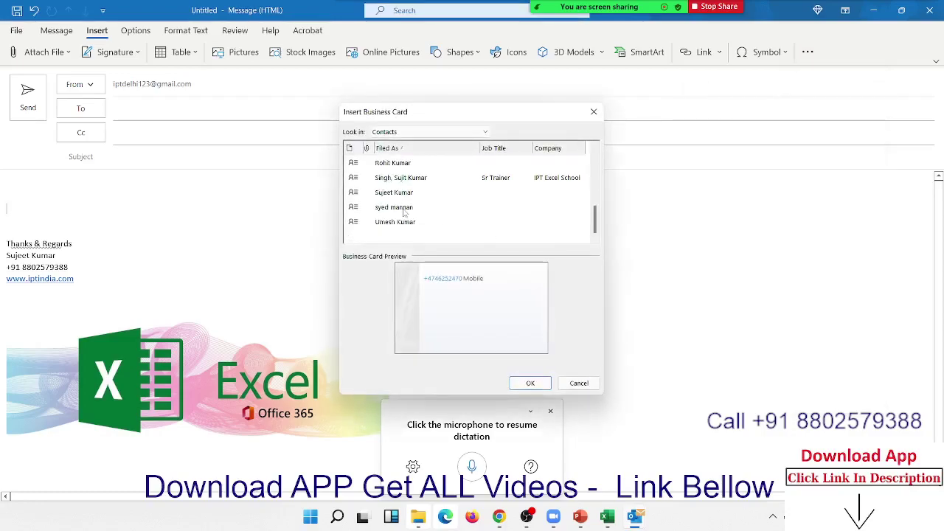
left_click(403, 183)
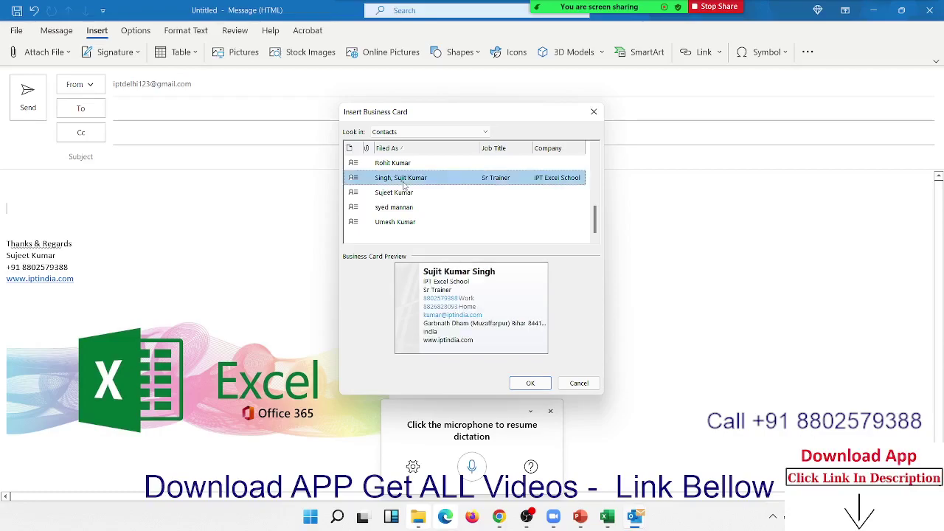
left_click(530, 383)
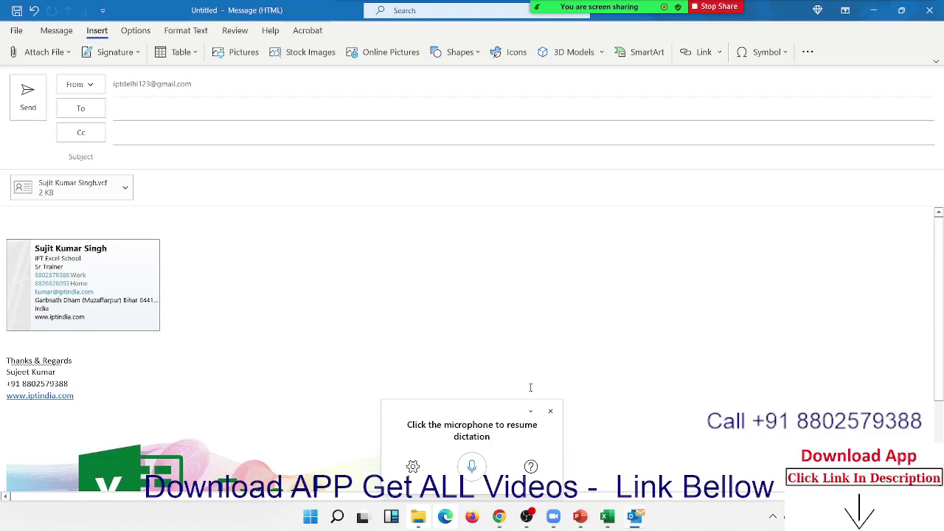
Step: Enlarge the inserted business card proportionally, then widen it further, and deselect it
left_click(155, 329)
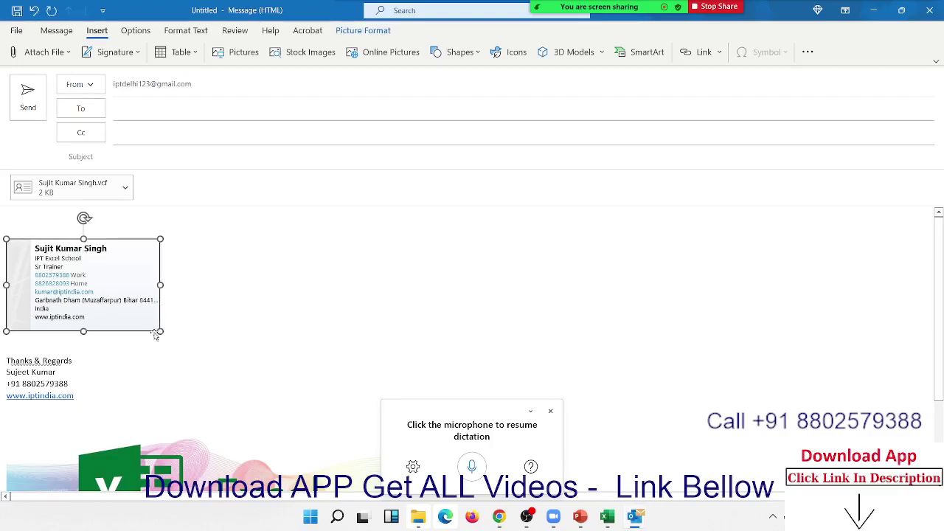
left_click_drag(159, 332, 229, 372)
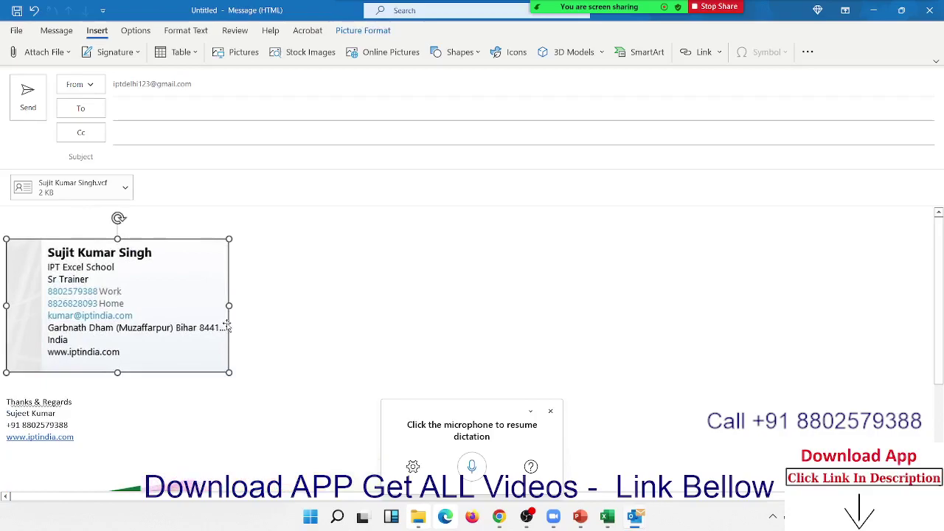
left_click_drag(228, 304, 276, 302)
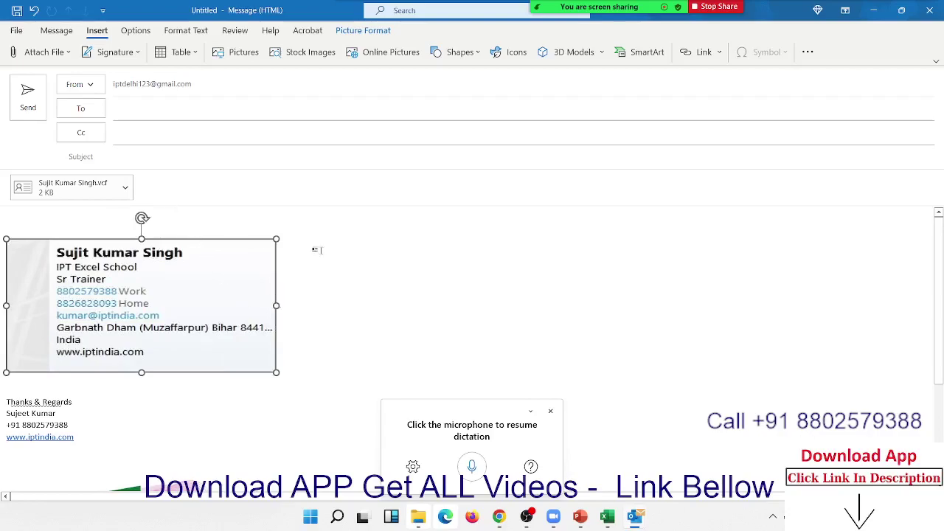
left_click(127, 154)
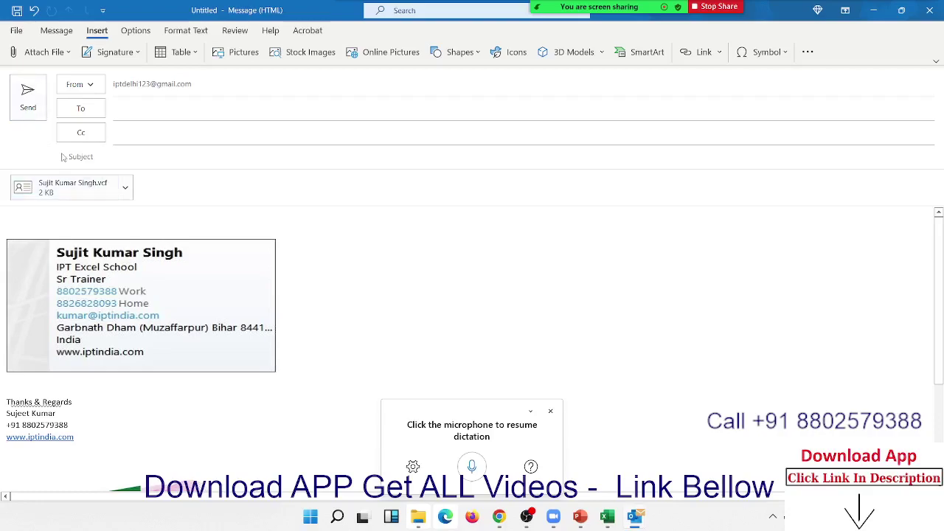
Step: Attempt to send the draft, dismiss the missing-recipient warning, and return to the body
left_click(40, 111)
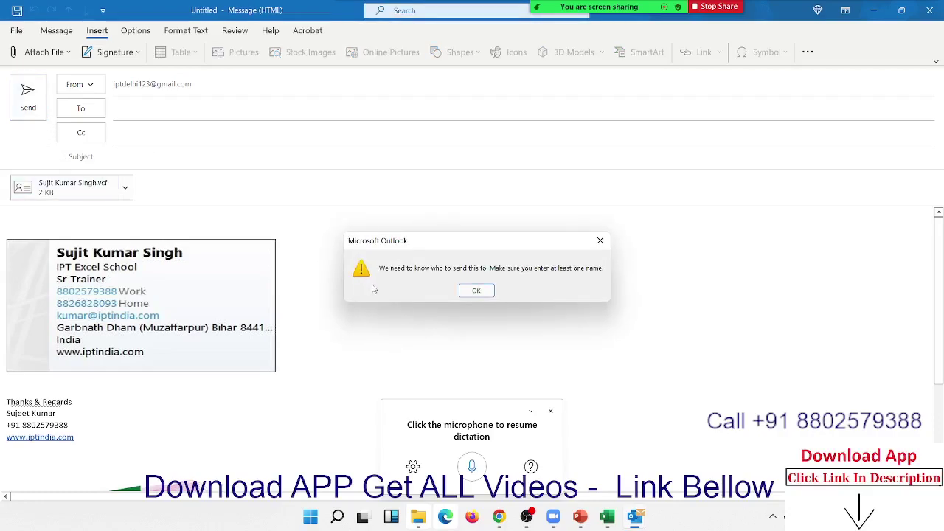
left_click(466, 292)
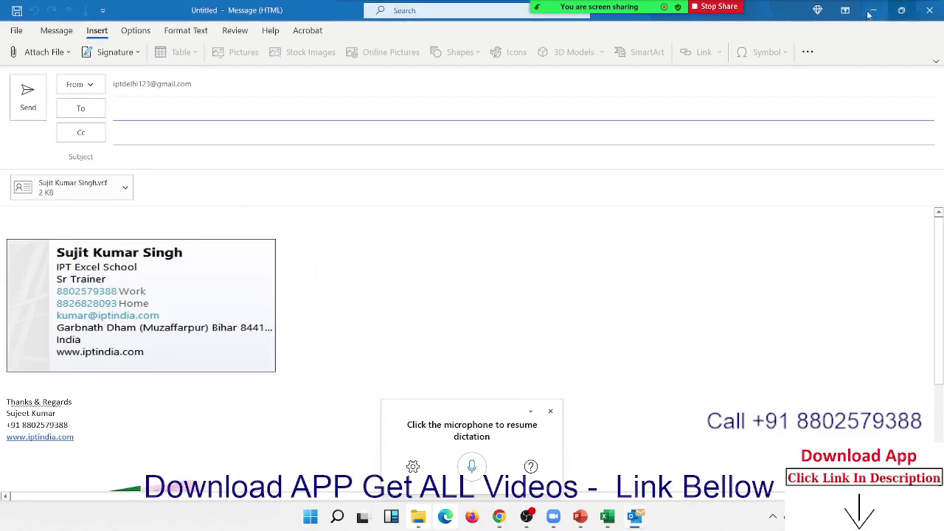
mouse_move(386, 38)
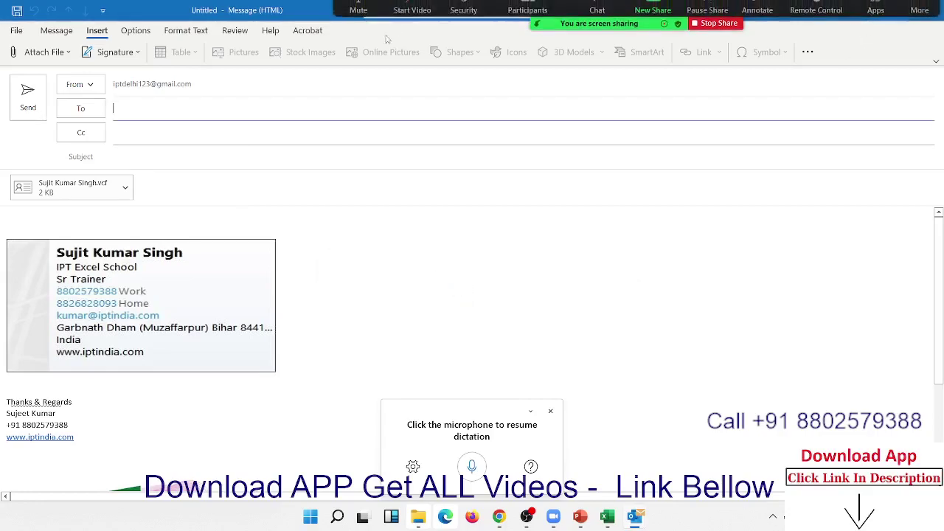
left_click(611, 258)
Step: Close the Insert overflow options and bring the main Inbox window to the front
left_click(808, 53)
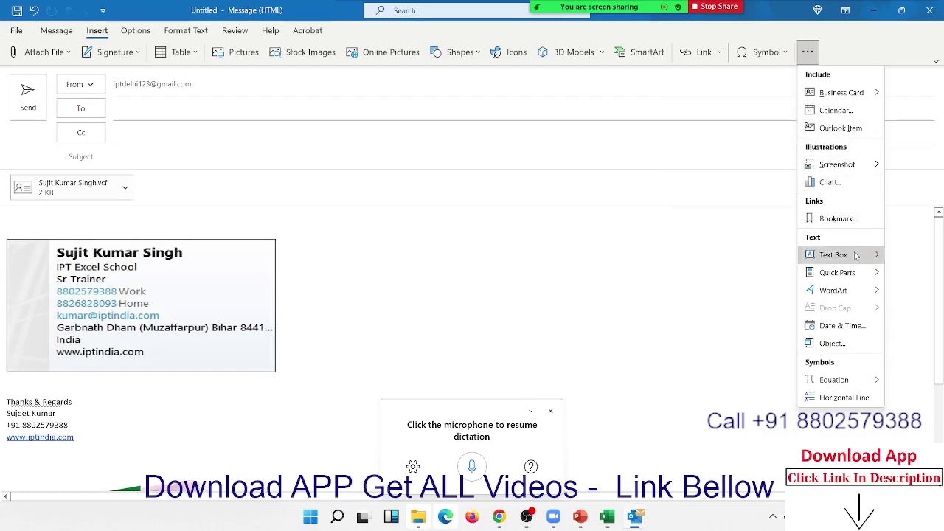
mouse_move(855, 256)
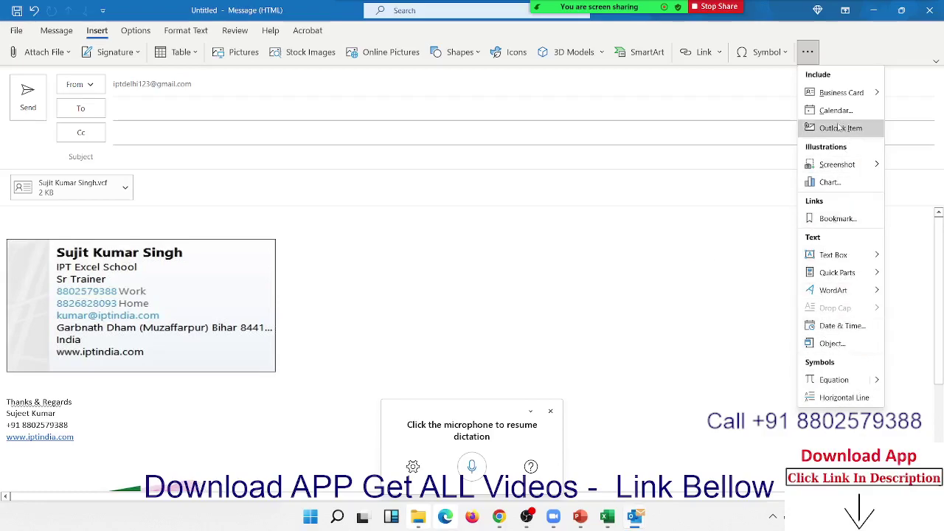
left_click(614, 312)
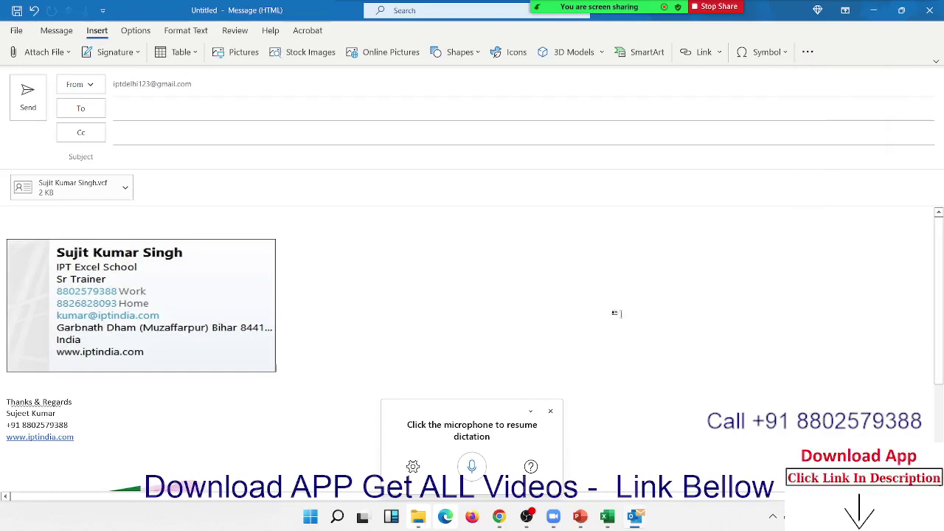
mouse_move(636, 518)
left_click(568, 443)
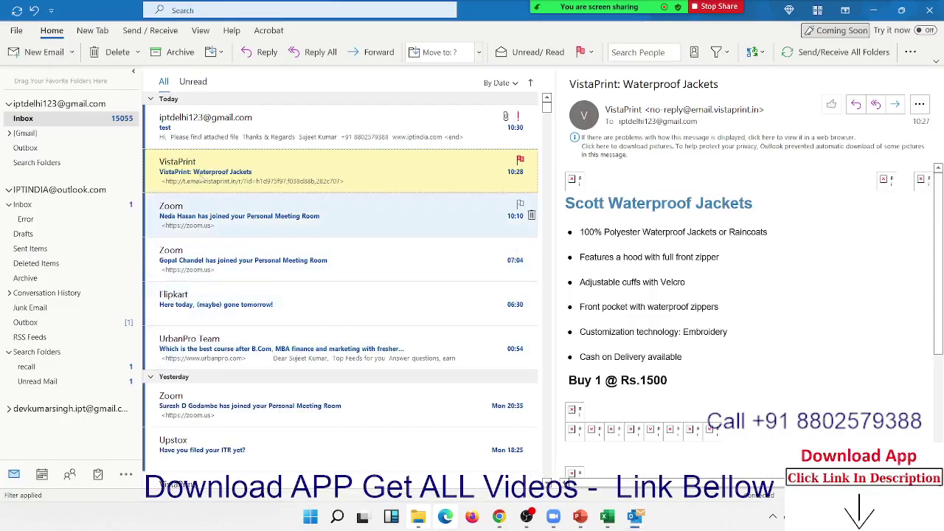
Step: Briefly check the New Email item list, then bring the Untitled message draft back from the taskbar
left_click(72, 51)
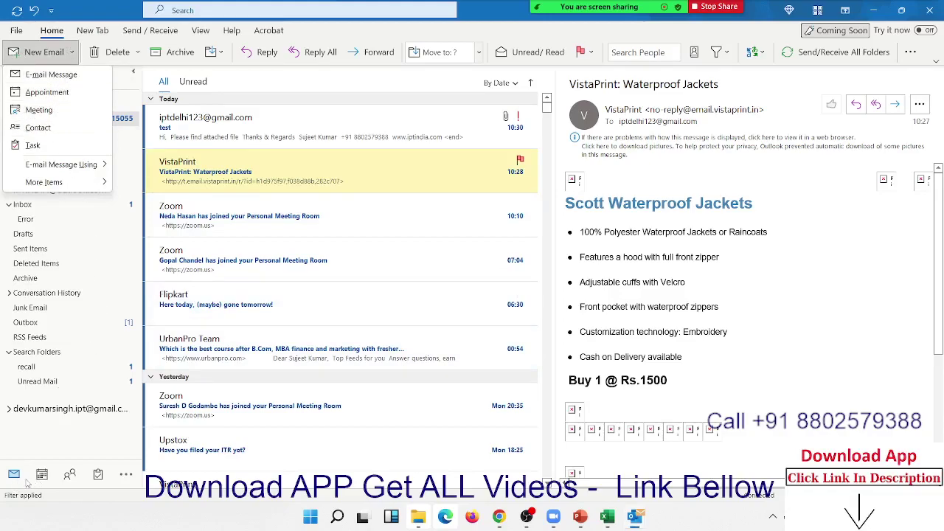
left_click(27, 484)
mouse_move(30, 483)
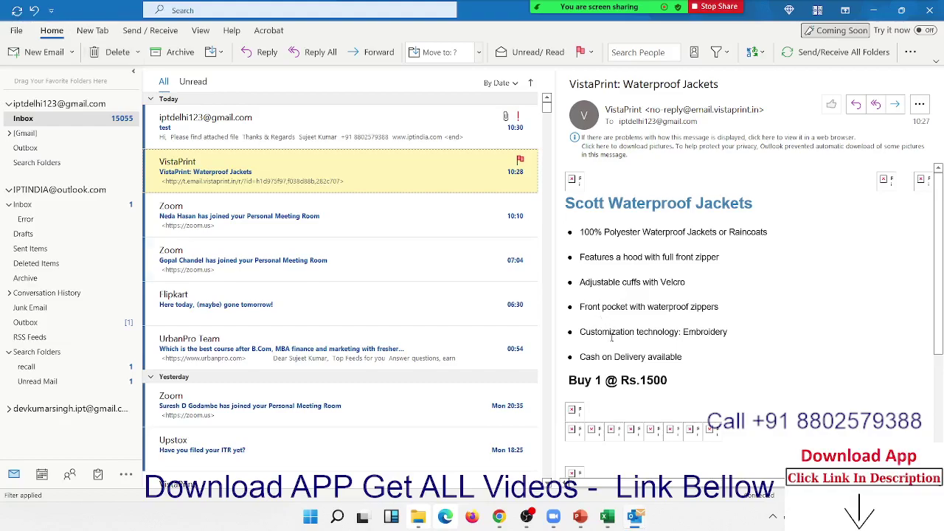
mouse_move(636, 516)
left_click(689, 490)
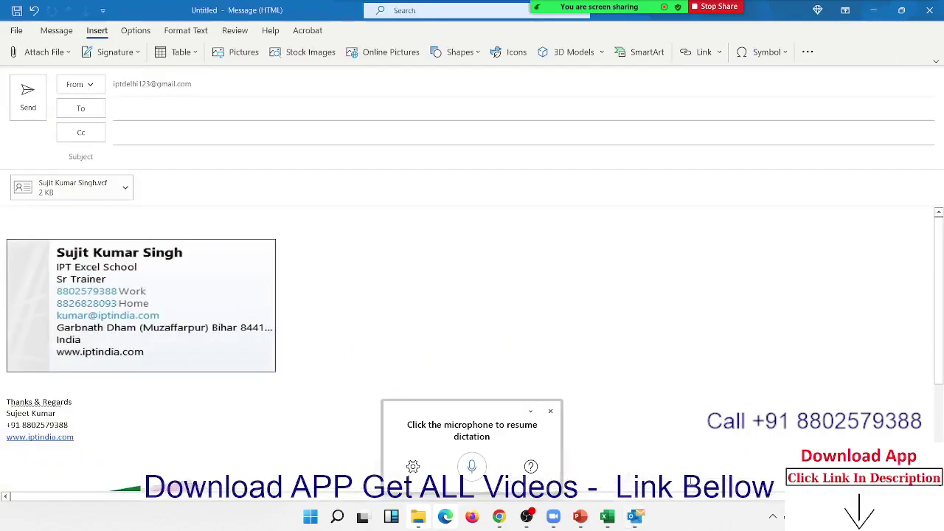
Step: On the Options tab, browse the overflow options and open the Use Voting Buttons list
left_click(137, 31)
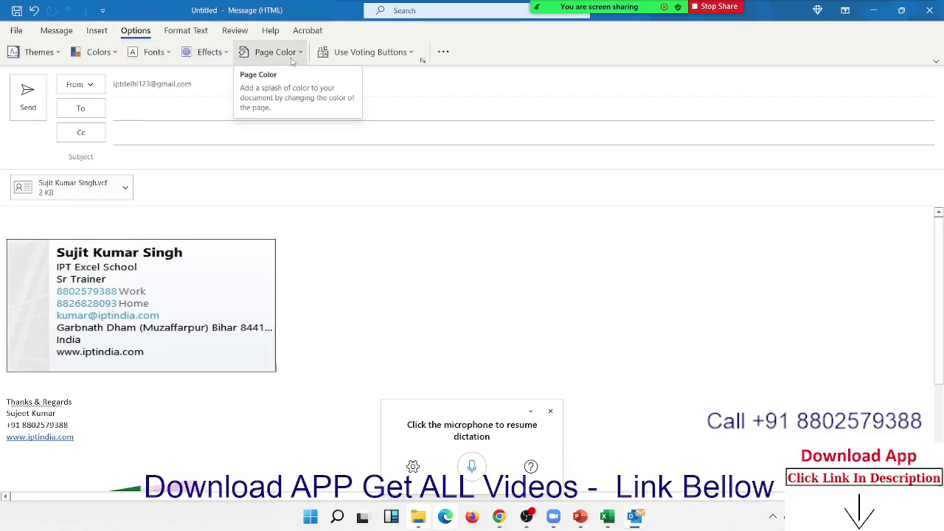
left_click(442, 53)
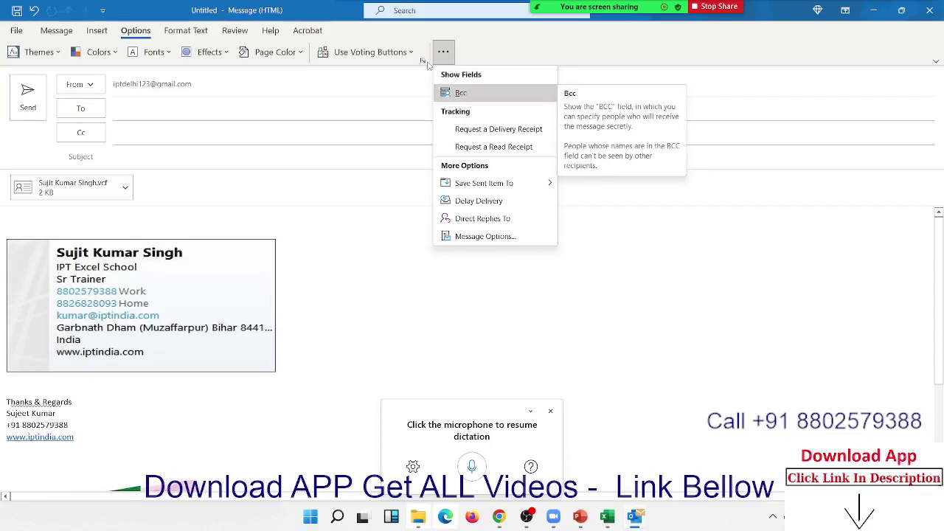
left_click(391, 57)
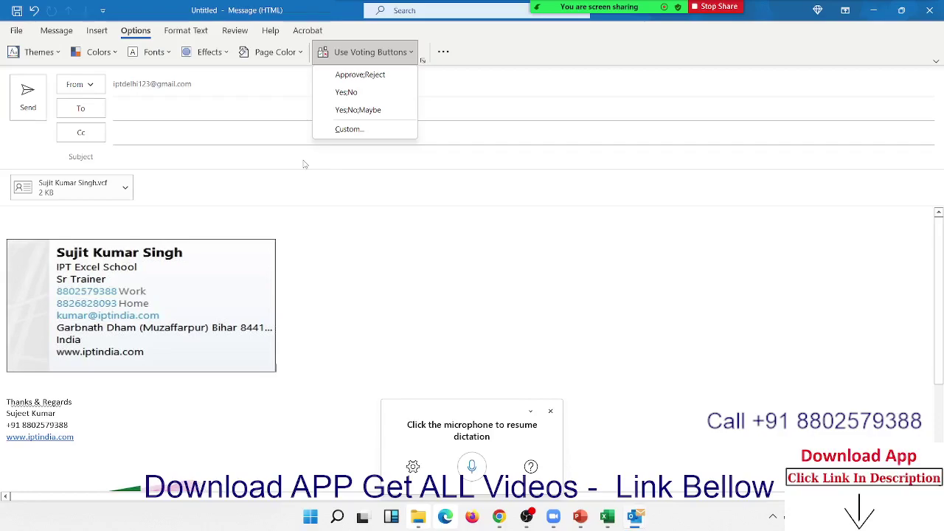
Step: Type 'Can I sell our services on this person?' above the card, fixing typos and accepting the question mark
left_click(130, 220)
key("Return")
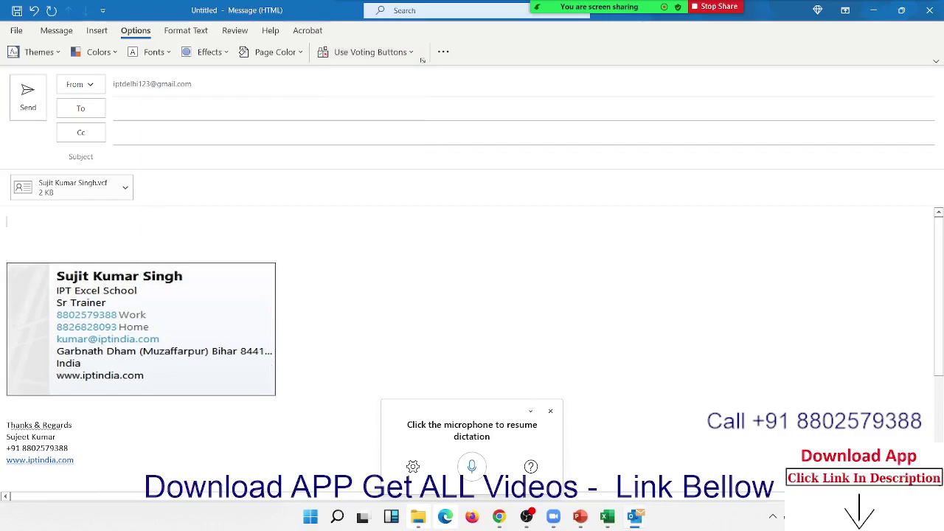
type("Can I ")
type("sell ")
type("o")
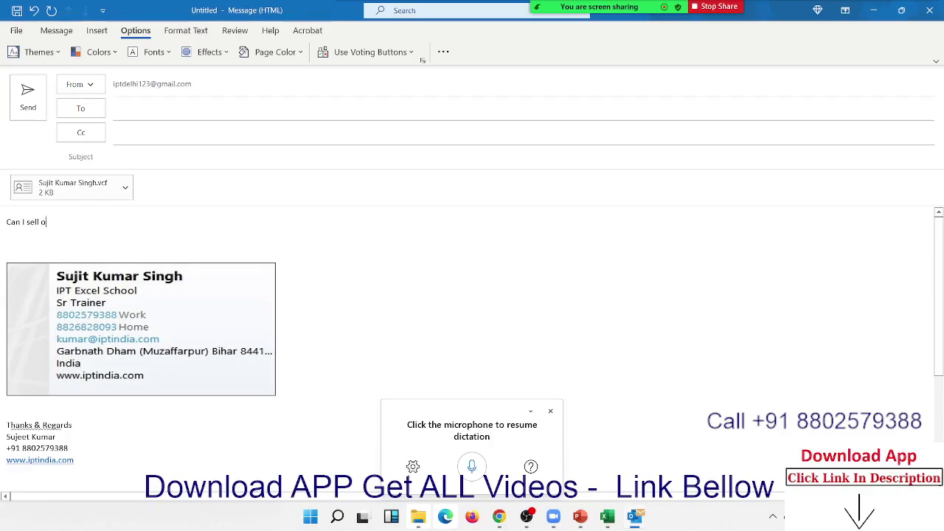
type("ur se")
type("rvc")
key("BackSpace")
type("ices o")
type("n thios")
key("BackSpace")
key("BackSpace")
type("er")
type("so")
type("n")
key("Return")
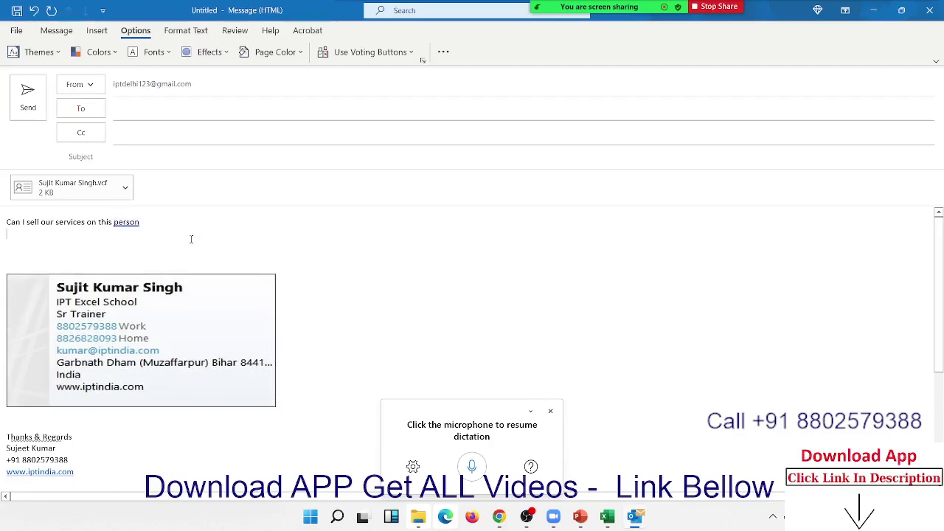
right_click(136, 225)
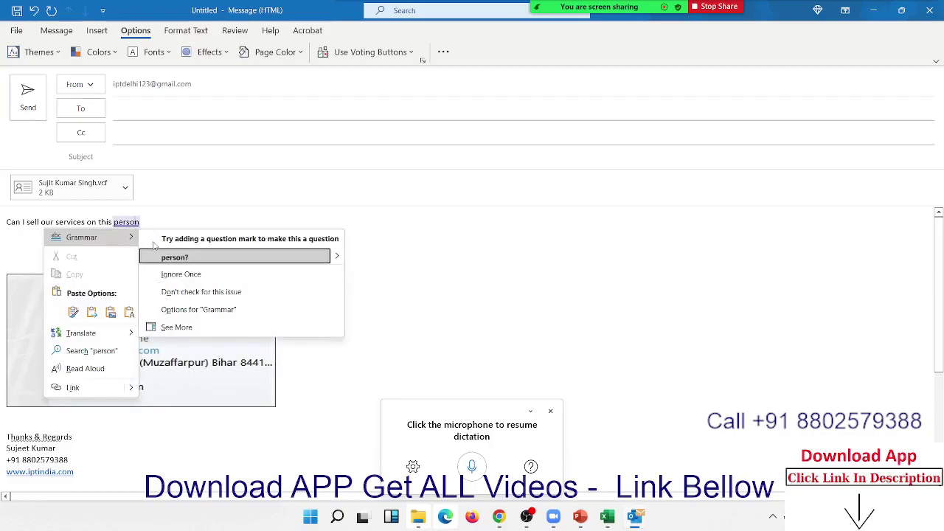
left_click(172, 260)
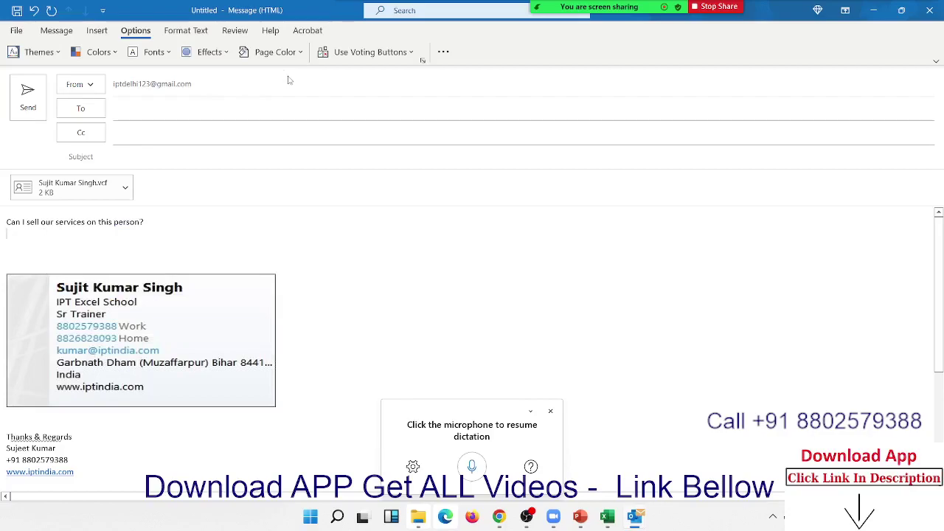
Step: Add Yes;No;Maybe voting buttons from Use Voting Buttons, then move to the To field
left_click(361, 53)
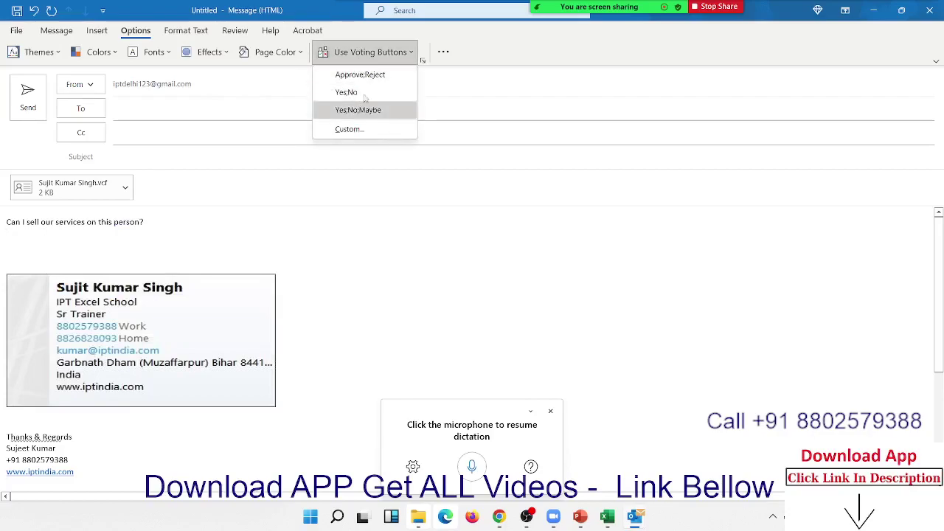
left_click(367, 92)
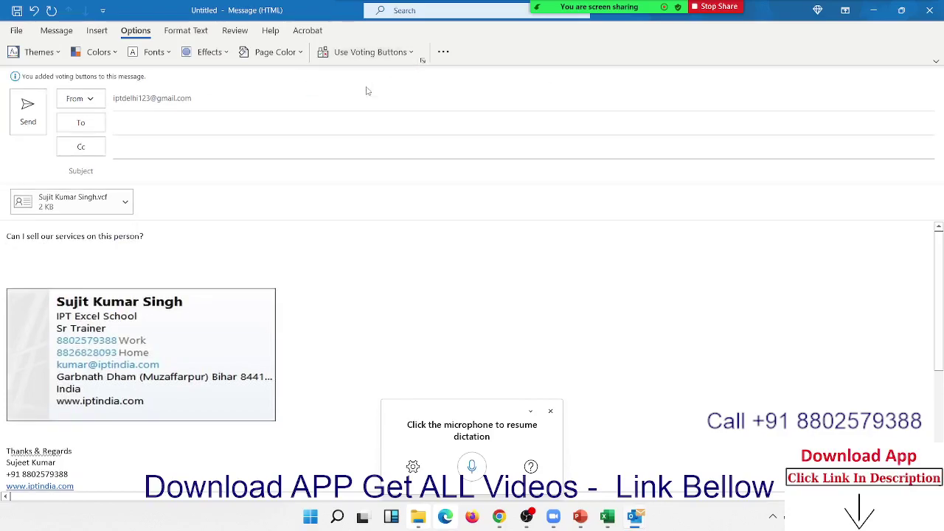
left_click(231, 133)
type("i")
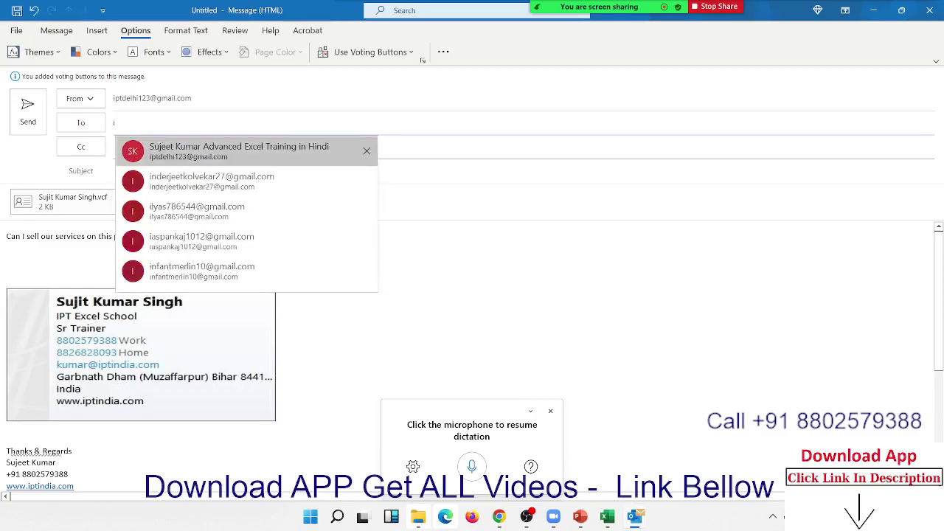
Step: Address the draft to the IPT India contact, replacing a wrong autocomplete pick, and send it with subject 'apr'
left_click(157, 136)
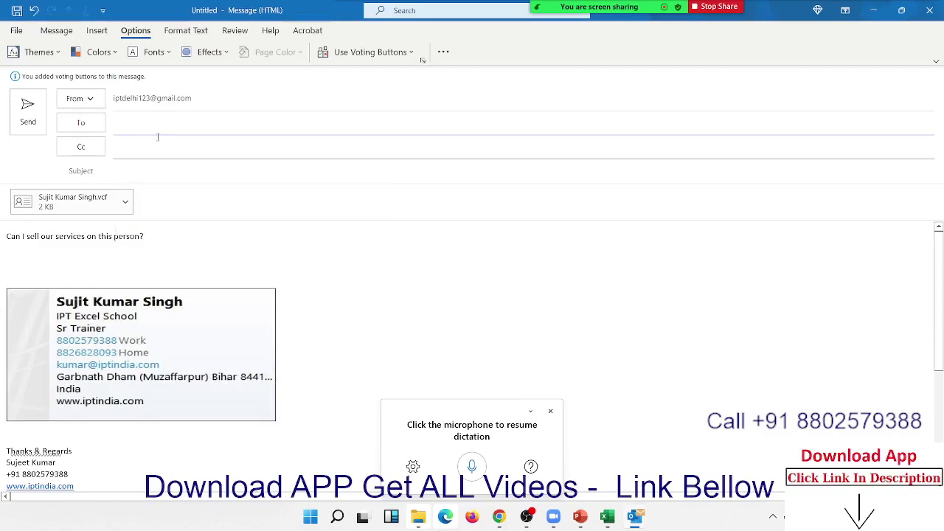
type("de")
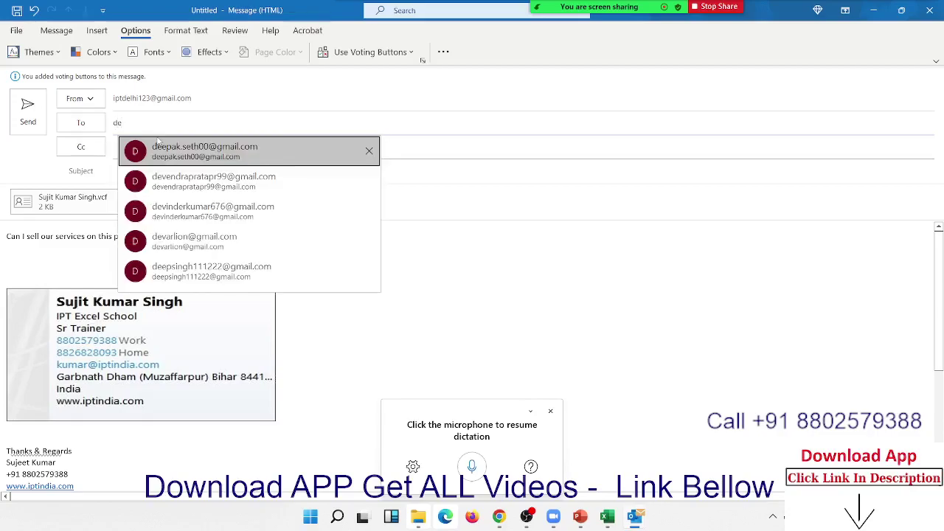
type("vkum")
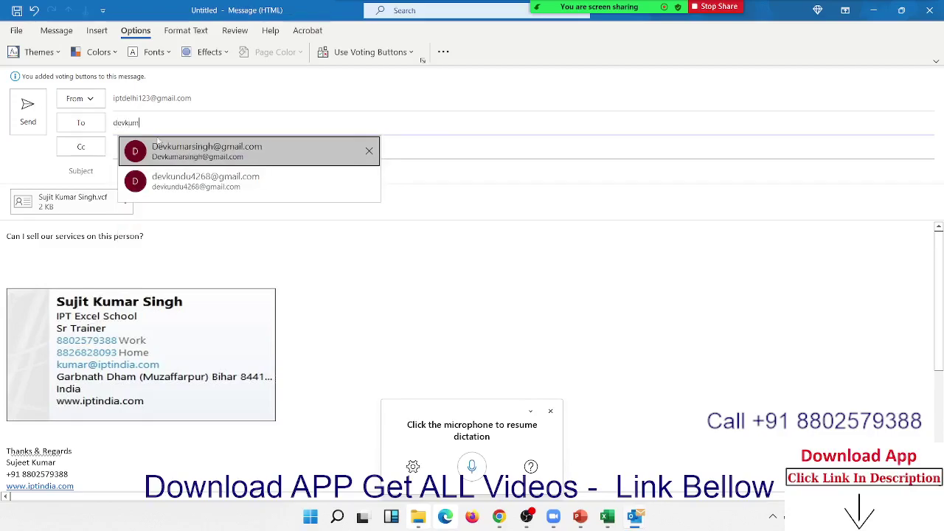
type("ar")
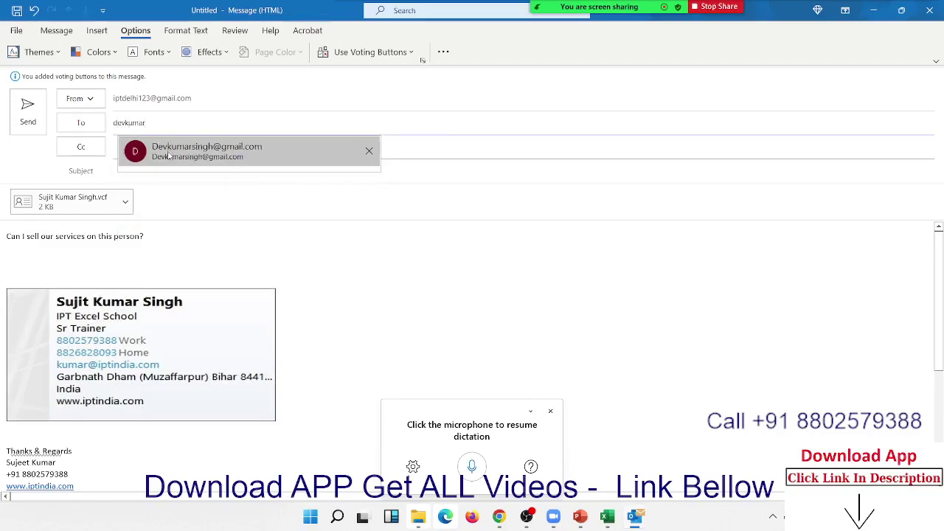
left_click(168, 152)
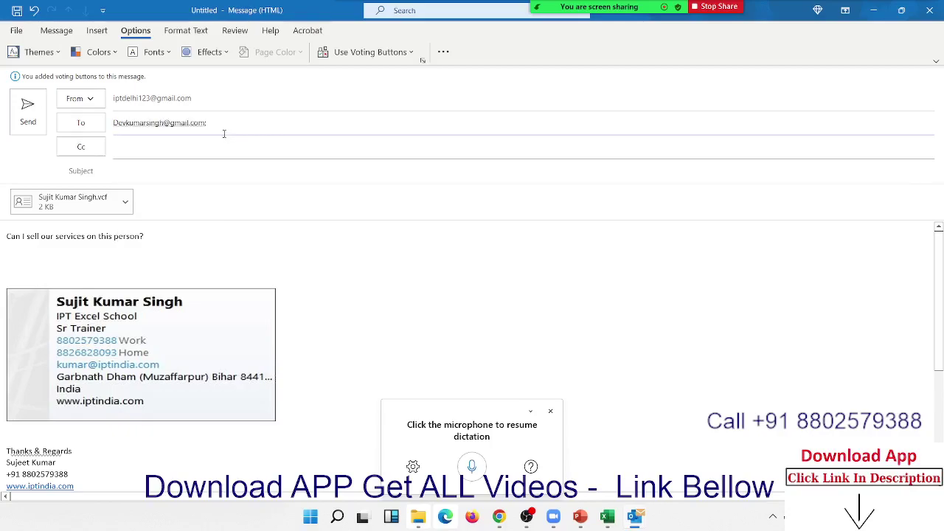
key("ctrl+a")
key("BackSpace")
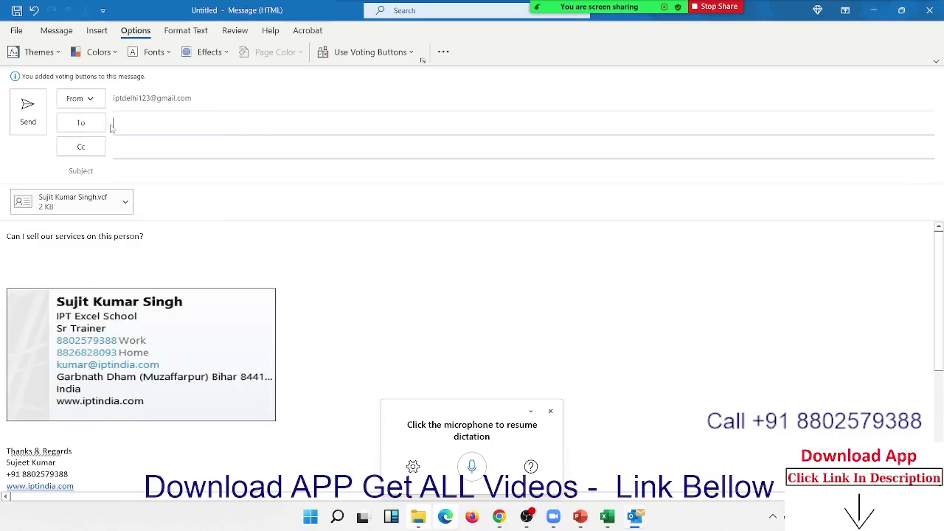
type("ipt")
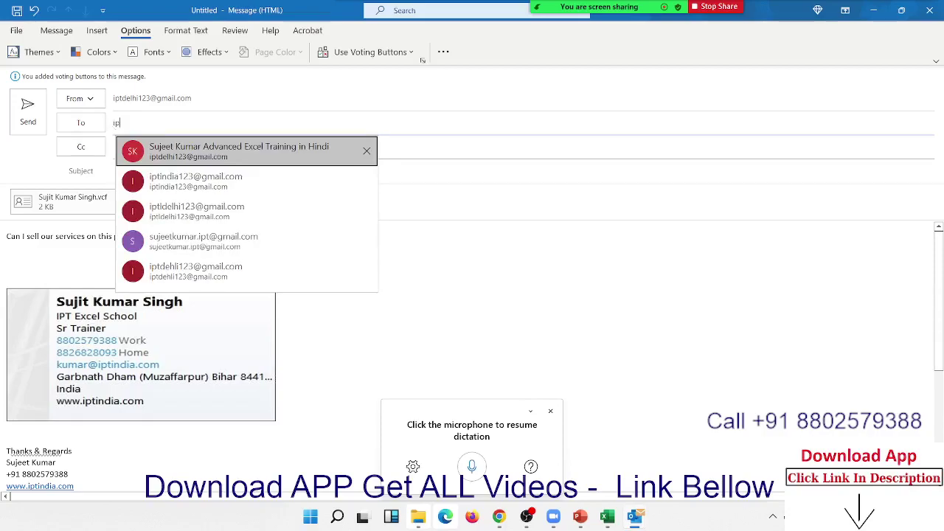
key("BackSpace")
key("BackSpace")
type("ipt")
type("ind")
type("ia")
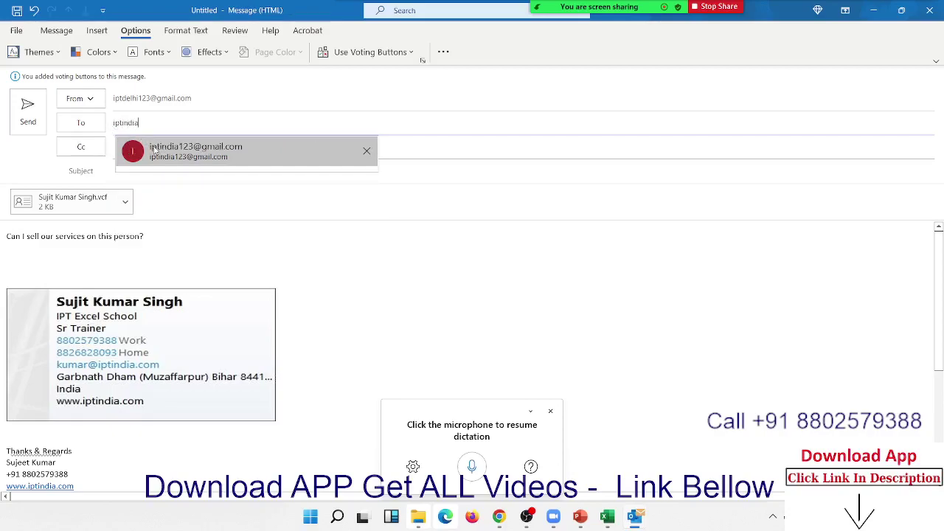
left_click(154, 146)
left_click(183, 174)
type("apr")
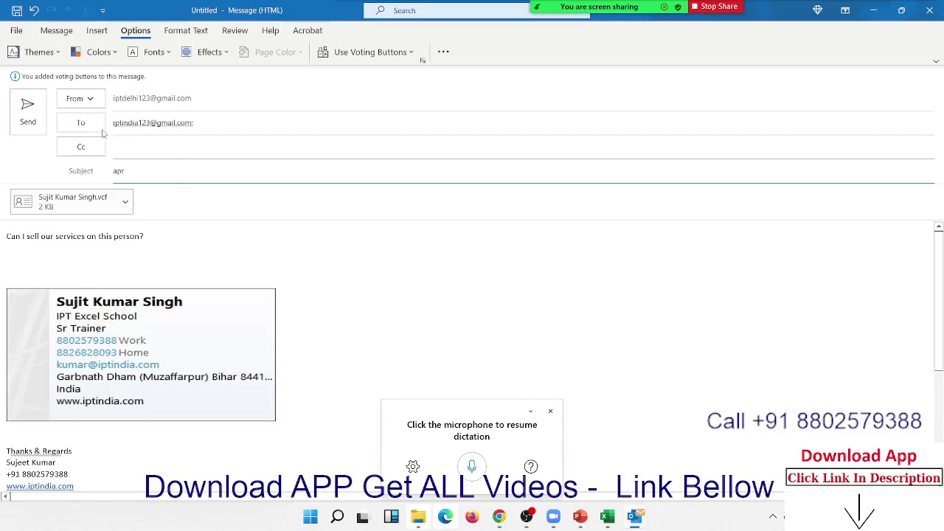
left_click(28, 112)
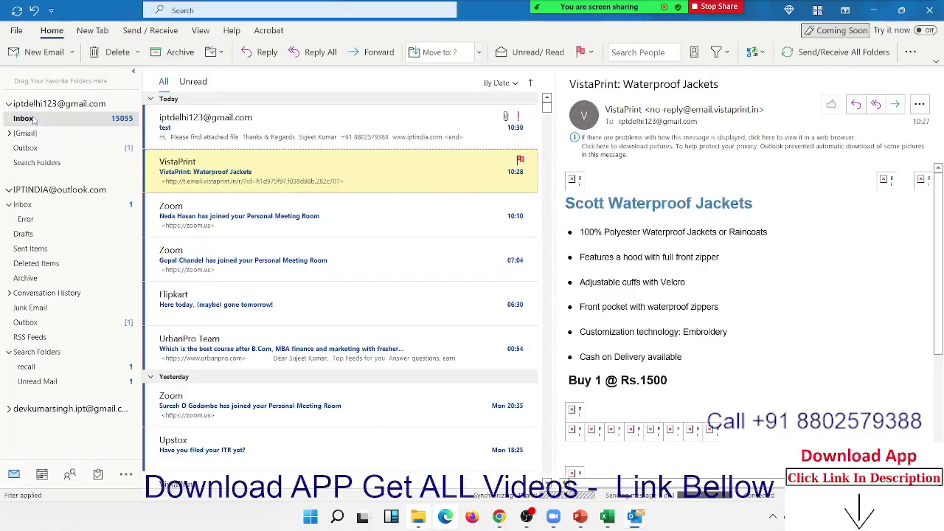
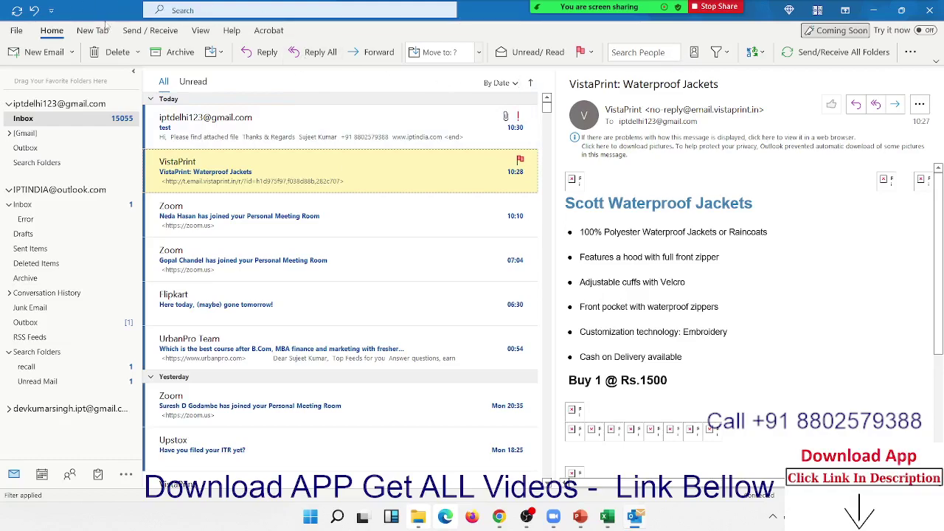
Step: Run Send/Receive All Folders from the Send / Receive tab
left_click(144, 32)
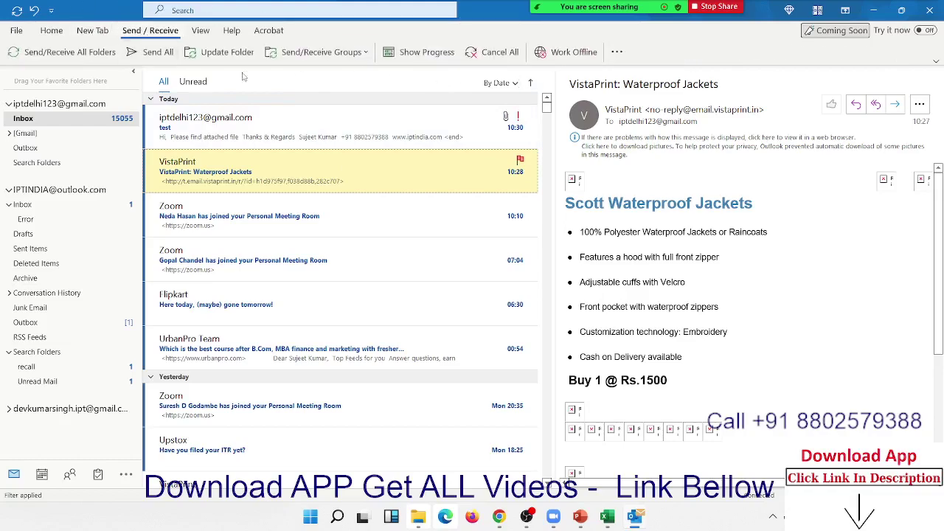
left_click(303, 56)
left_click(303, 57)
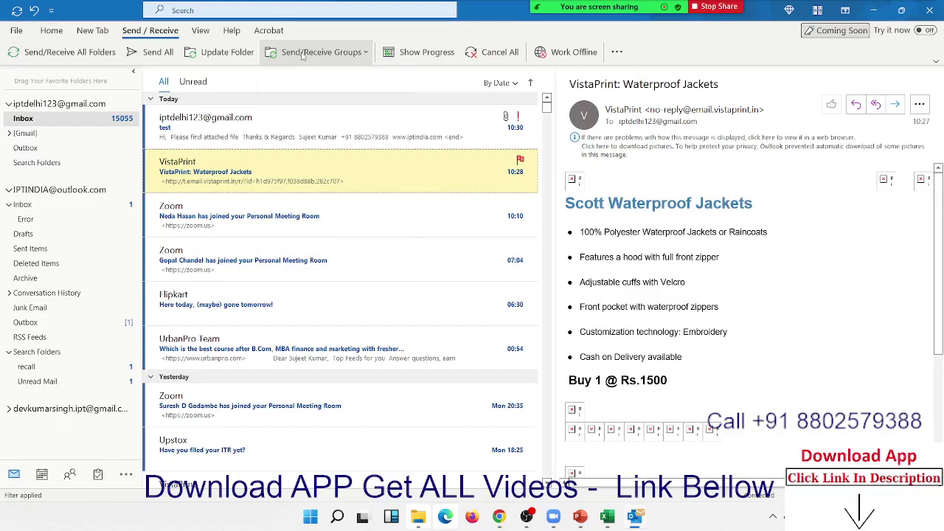
left_click(98, 56)
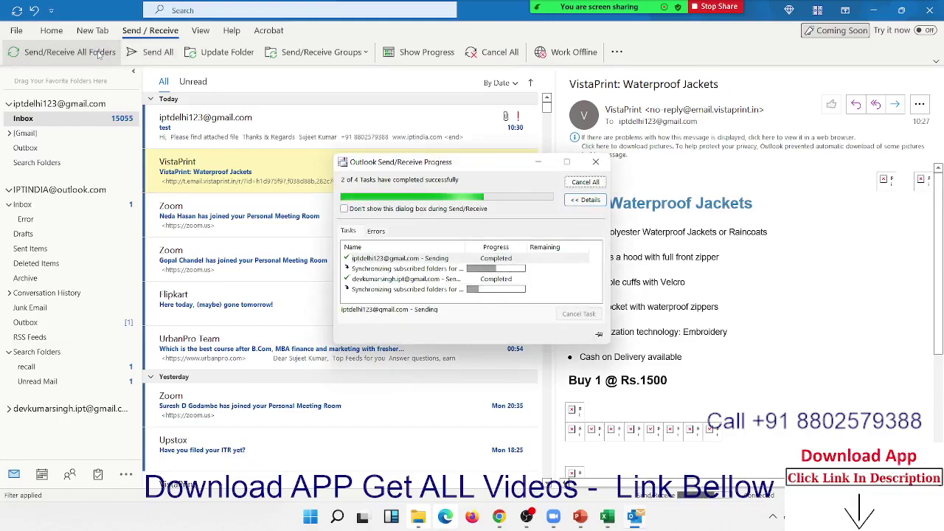
Step: Review the undeliverable notice and Code.txt test email, sync again, and view outlook.com Sent Items
left_click(46, 193)
left_click(43, 207)
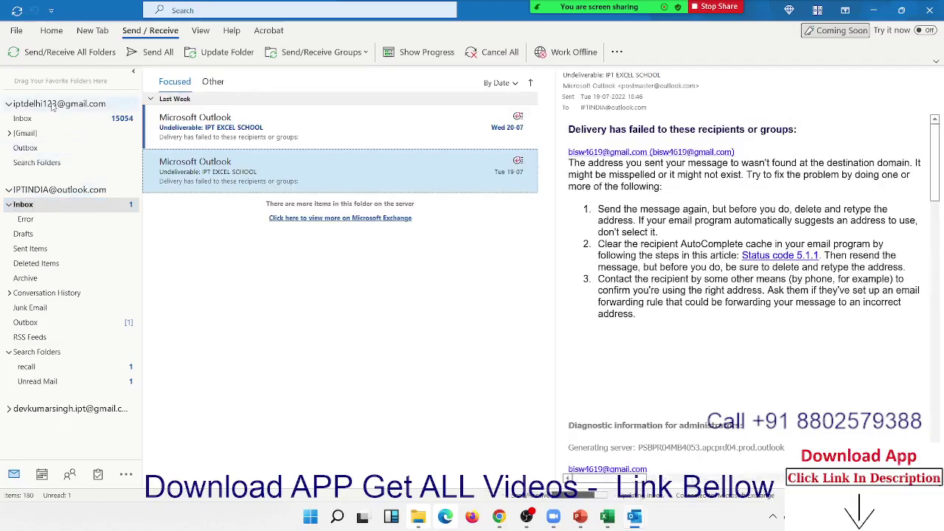
left_click(231, 139)
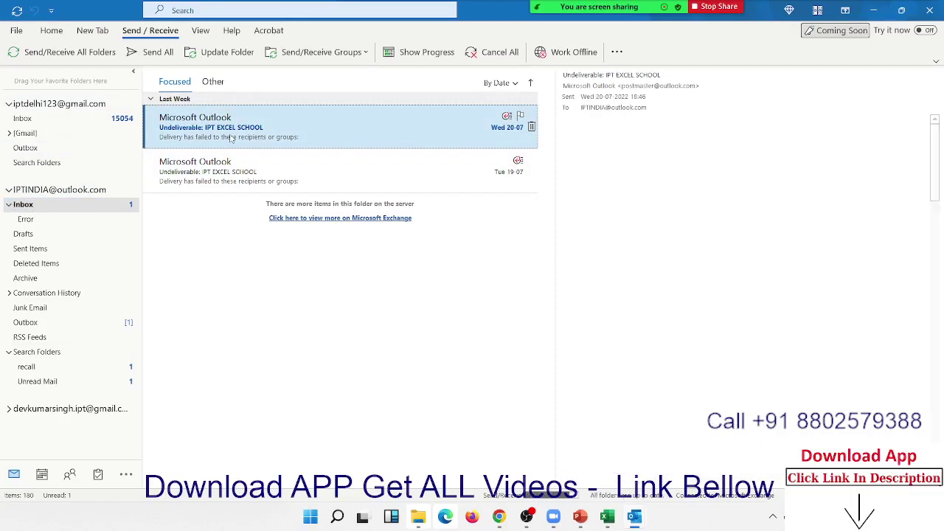
left_click(62, 121)
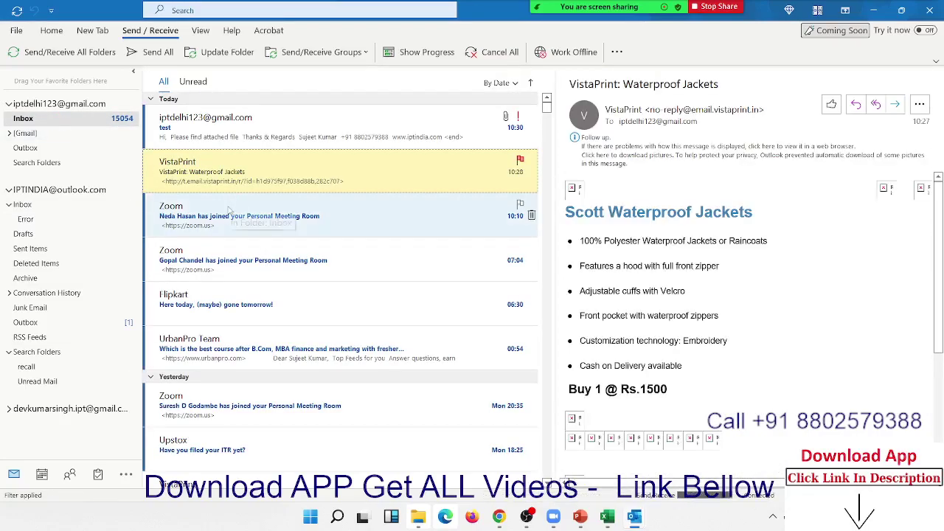
left_click(234, 144)
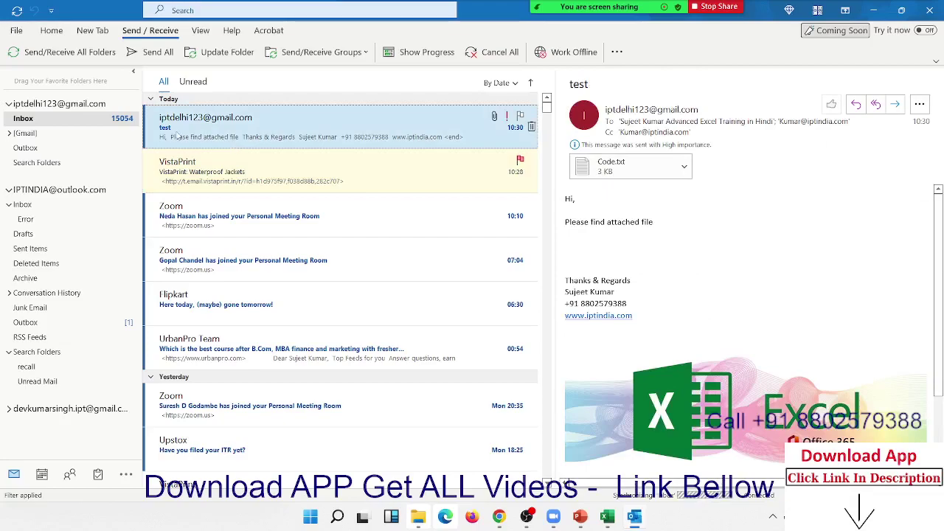
left_click(73, 65)
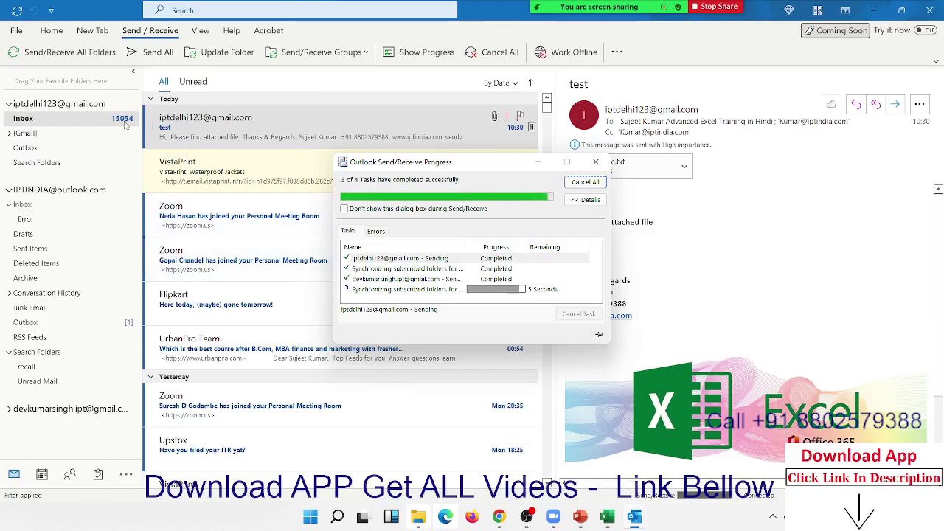
left_click(101, 249)
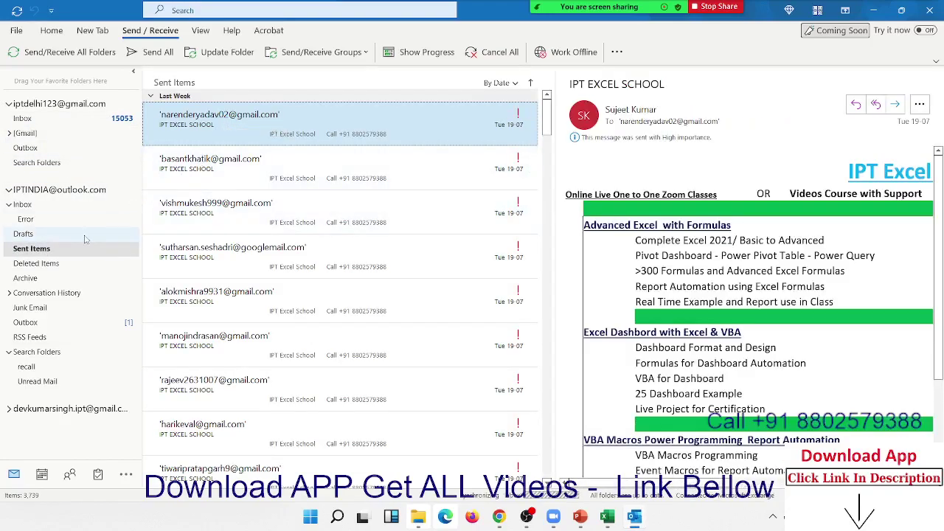
Step: Open and close the queued IPT EXCEL SCHOOL message in the outlook.com Outbox, then check the Gmail Outbox and Inbox
left_click(26, 322)
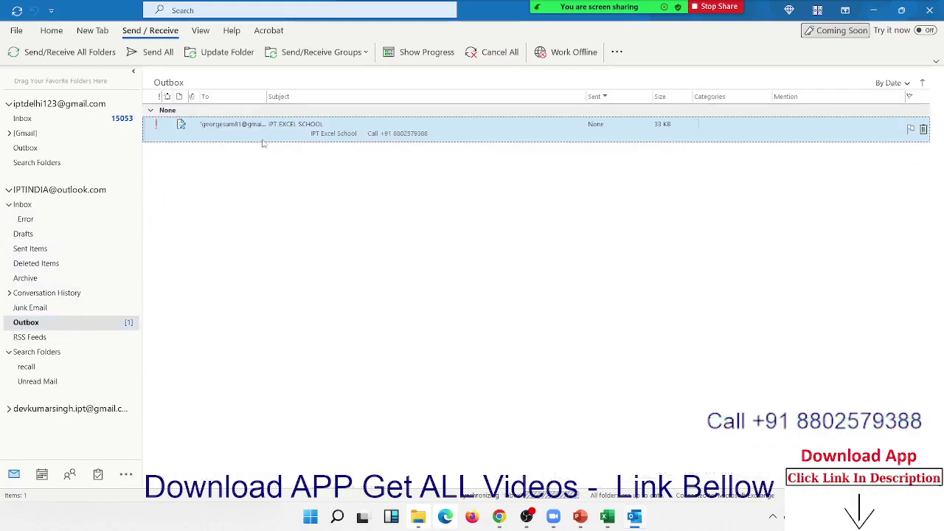
double_click(262, 139)
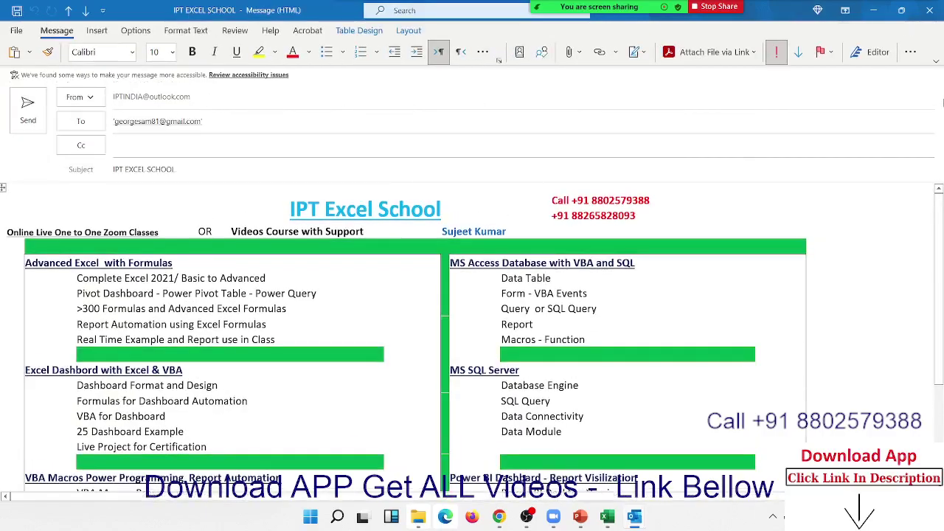
left_click(931, 10)
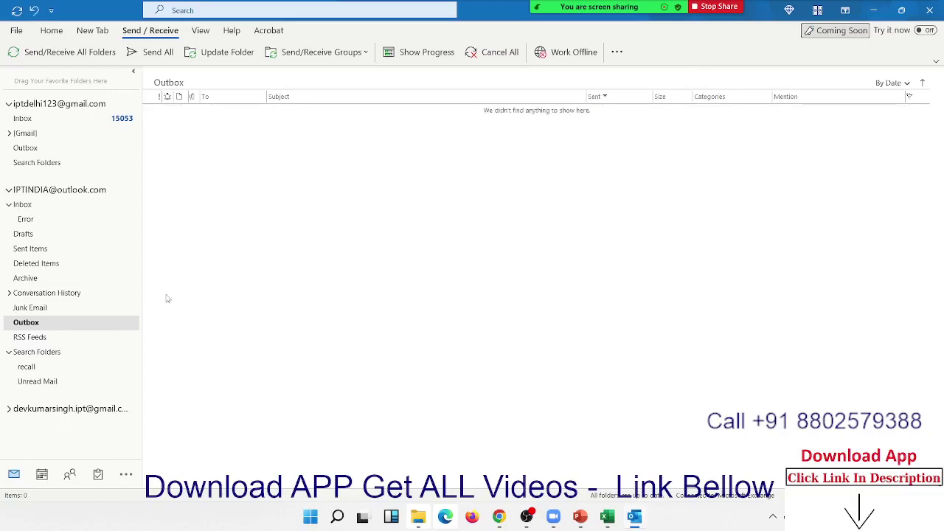
left_click(56, 152)
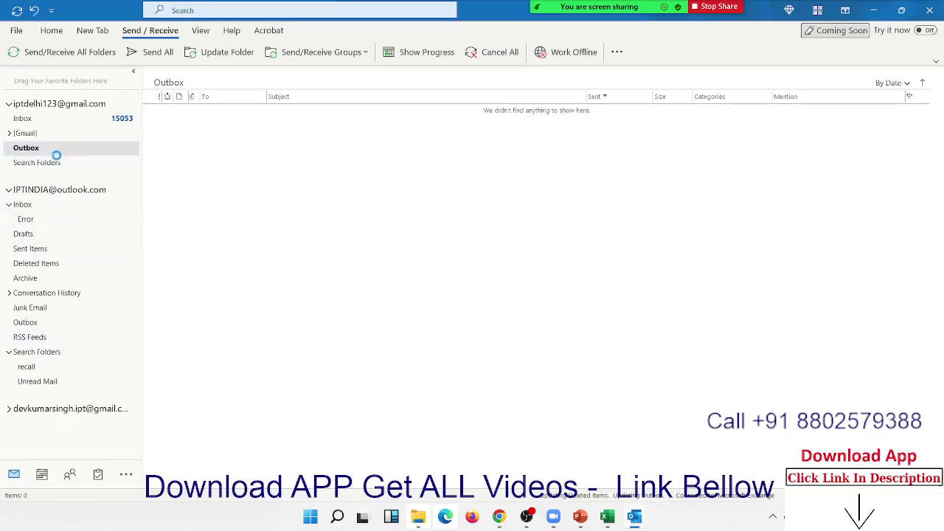
left_click(53, 121)
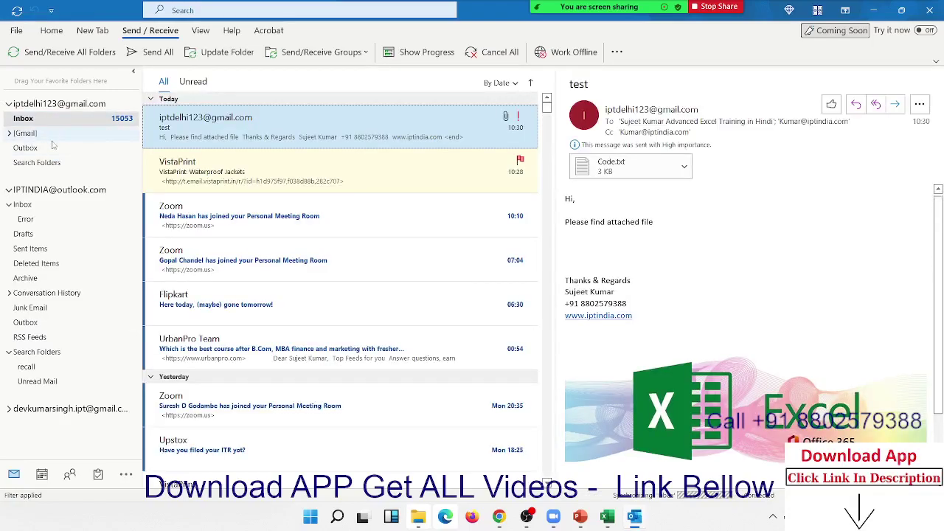
Step: Check Sent Items, Outbox and [Gmail], then sync all folders from the Gmail Inbox
left_click(53, 248)
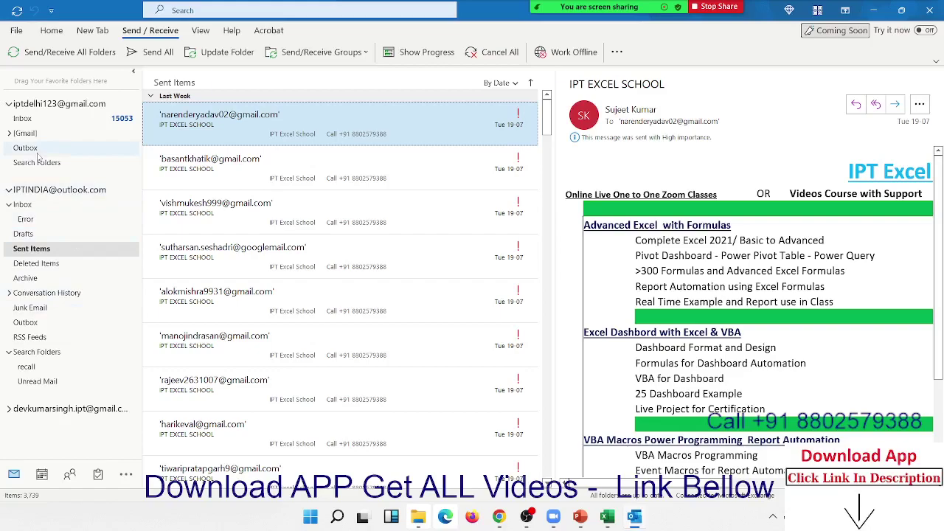
left_click(38, 151)
left_click(39, 139)
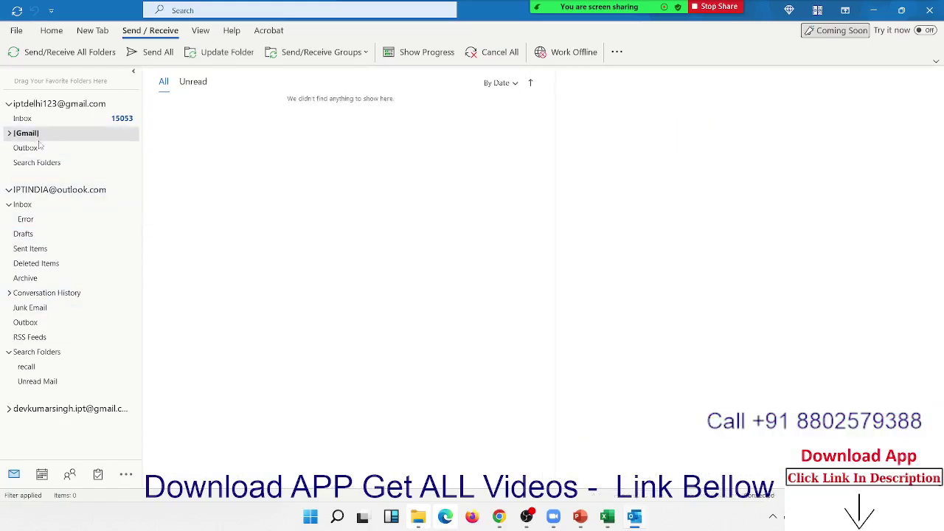
left_click(42, 120)
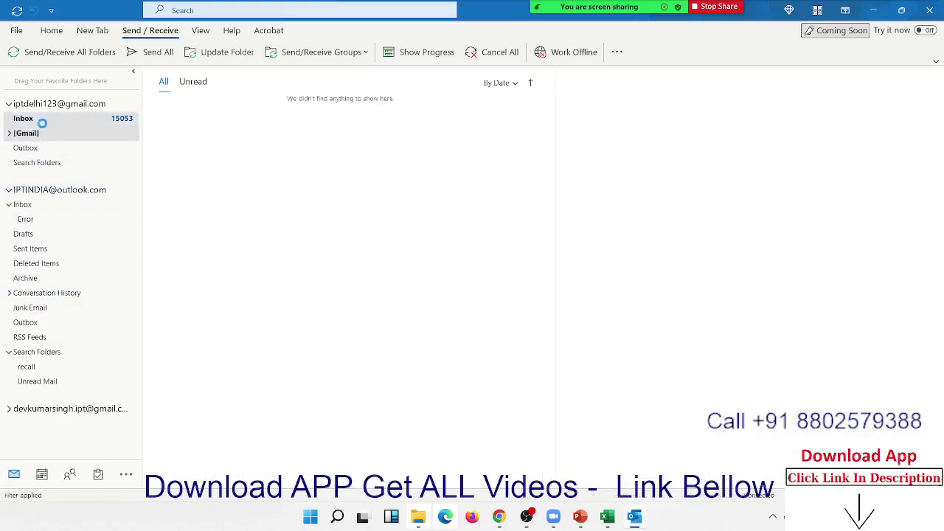
left_click(70, 53)
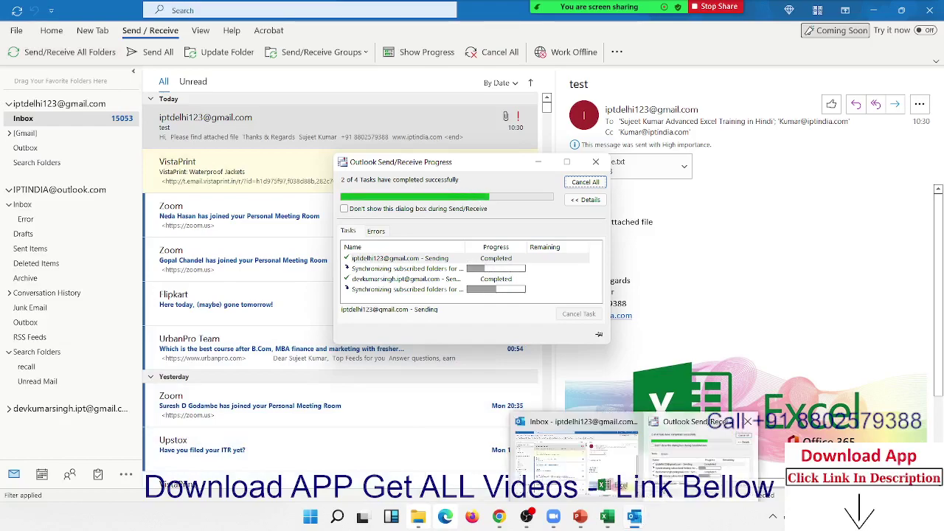
mouse_move(580, 516)
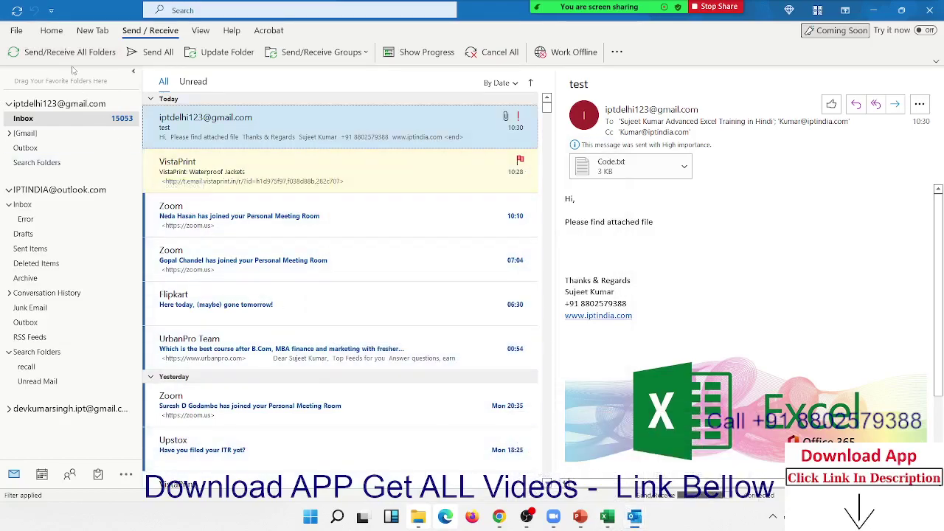
left_click(52, 30)
Step: Start a new email and toggle Request a Delivery Receipt on, then off
left_click(46, 51)
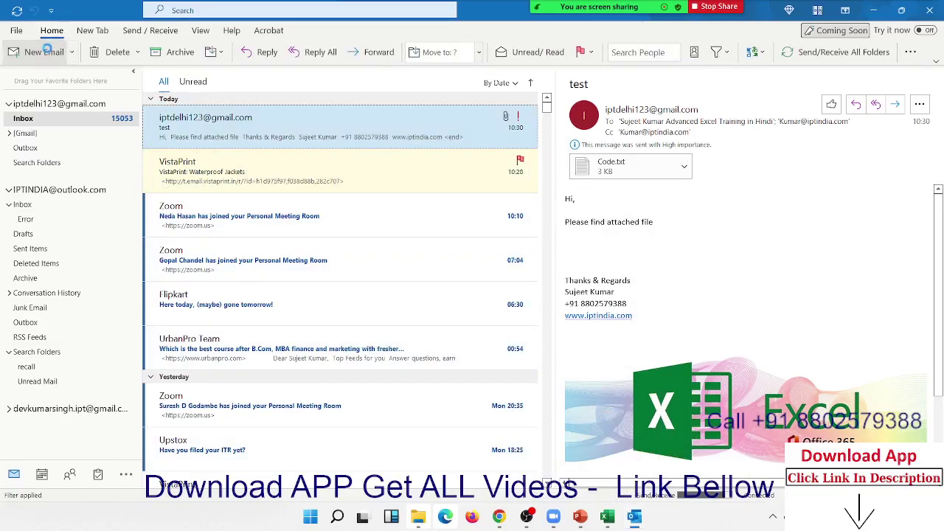
left_click(148, 33)
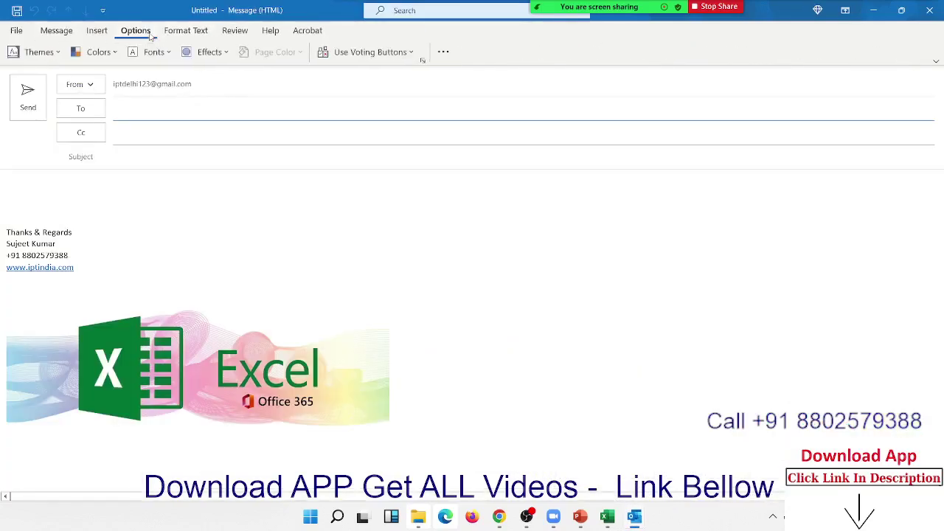
left_click(443, 51)
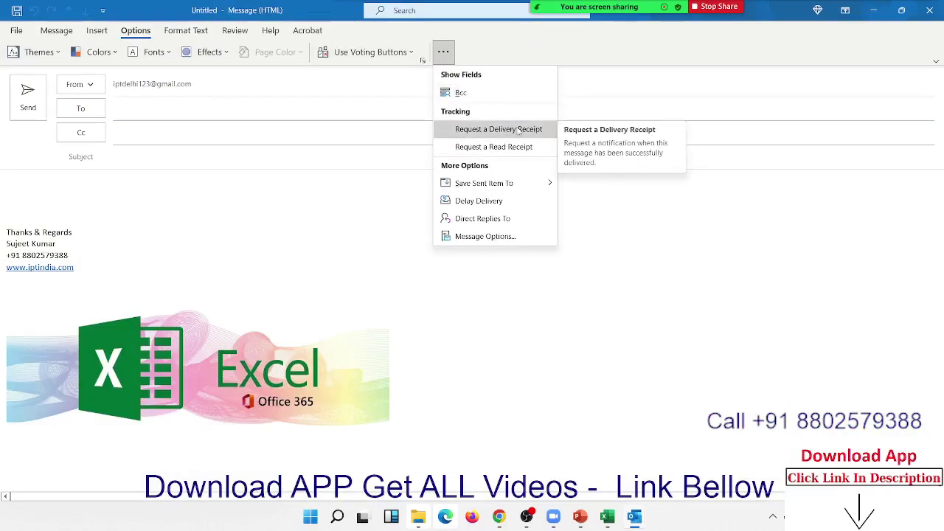
left_click(519, 129)
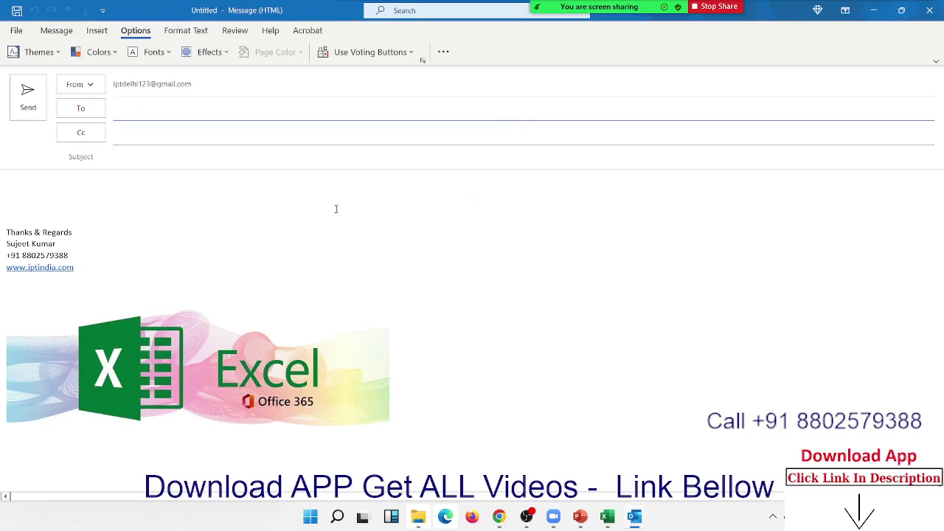
left_click(443, 51)
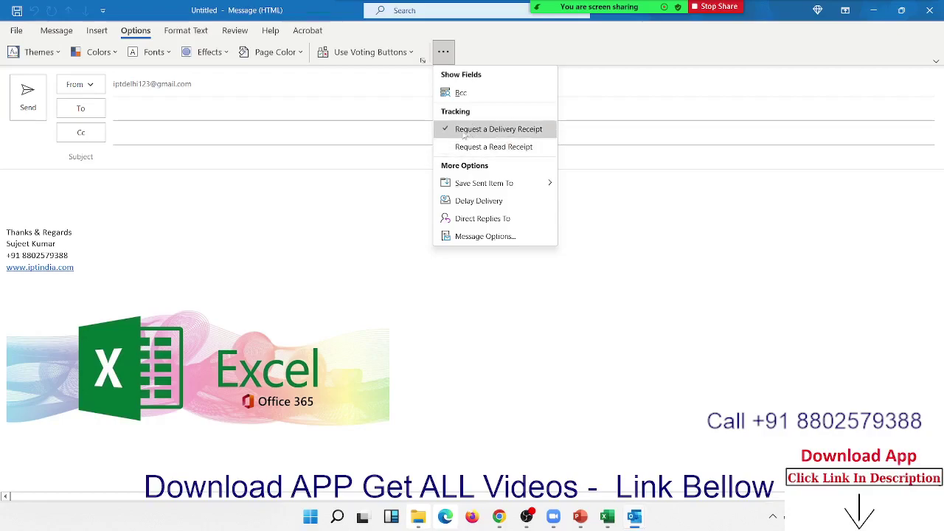
left_click(445, 128)
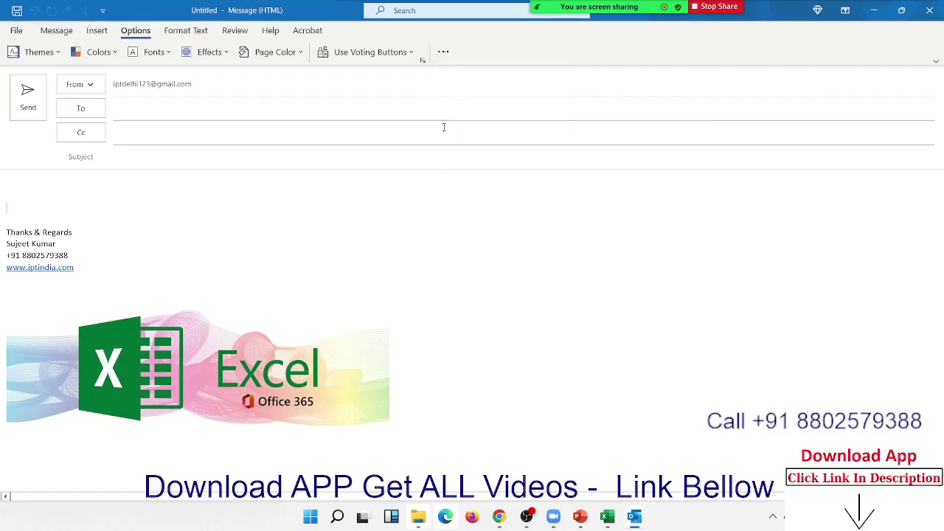
left_click(443, 52)
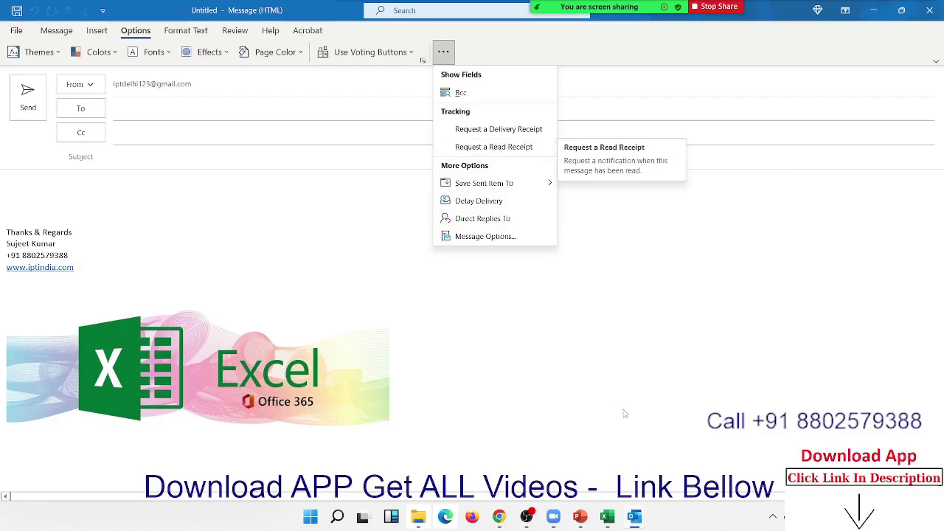
Step: Return to the new message and add the suggested recipient in To
mouse_move(634, 516)
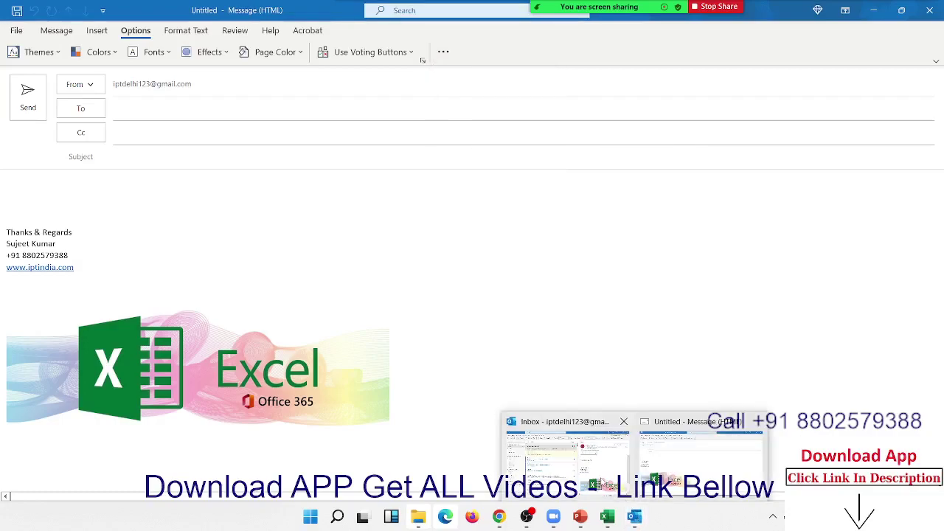
left_click(603, 481)
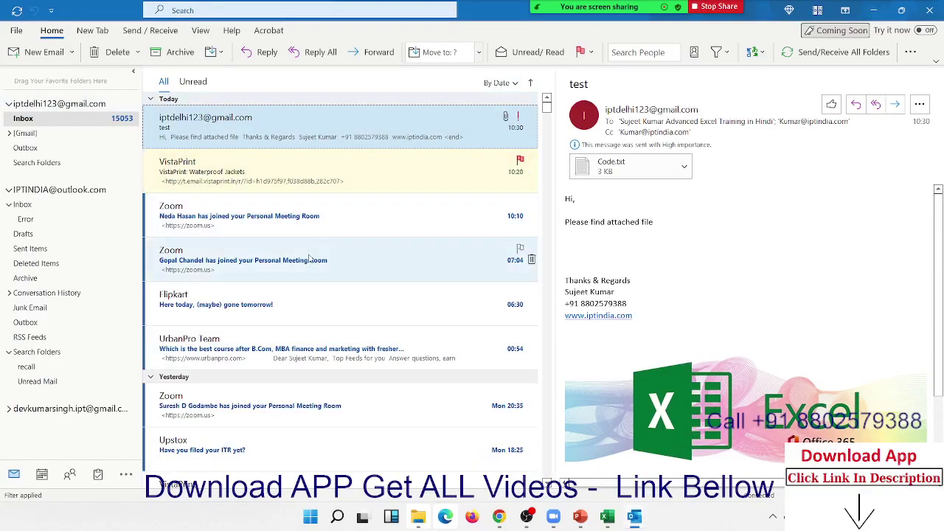
mouse_move(633, 518)
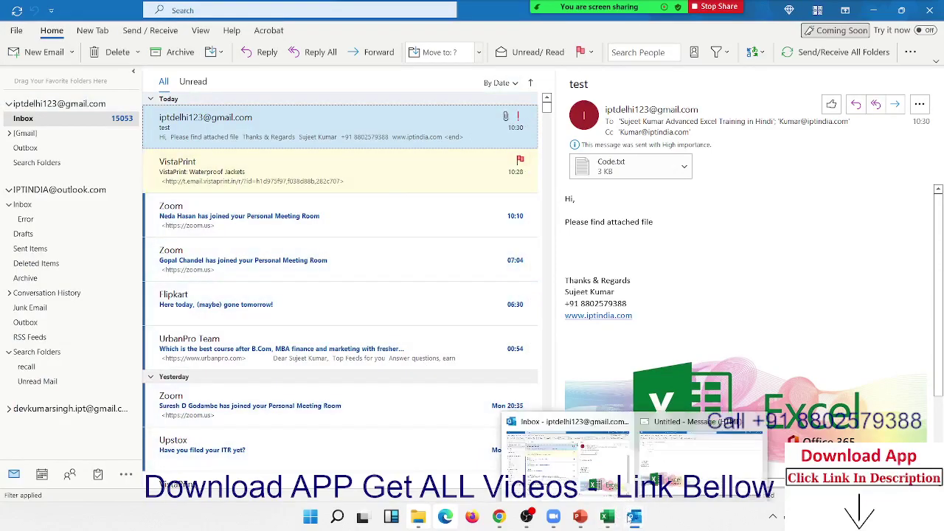
left_click(671, 442)
left_click(194, 115)
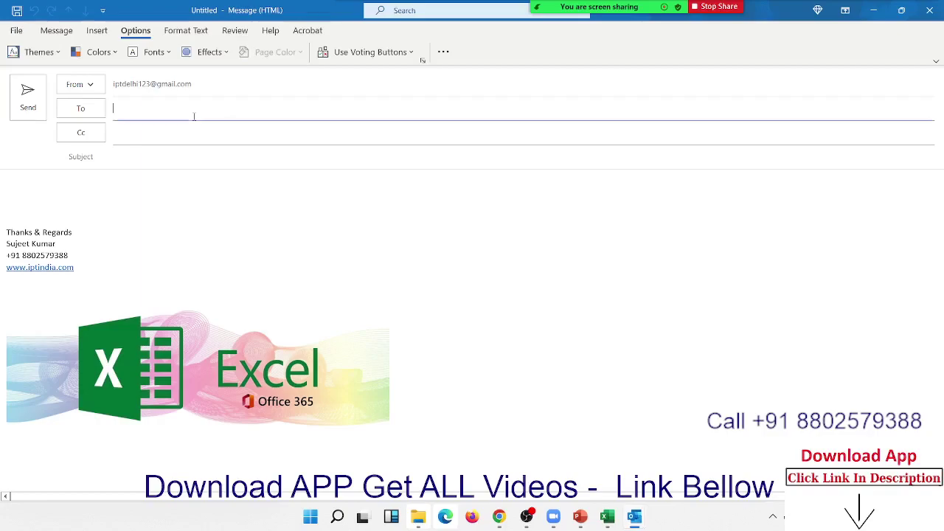
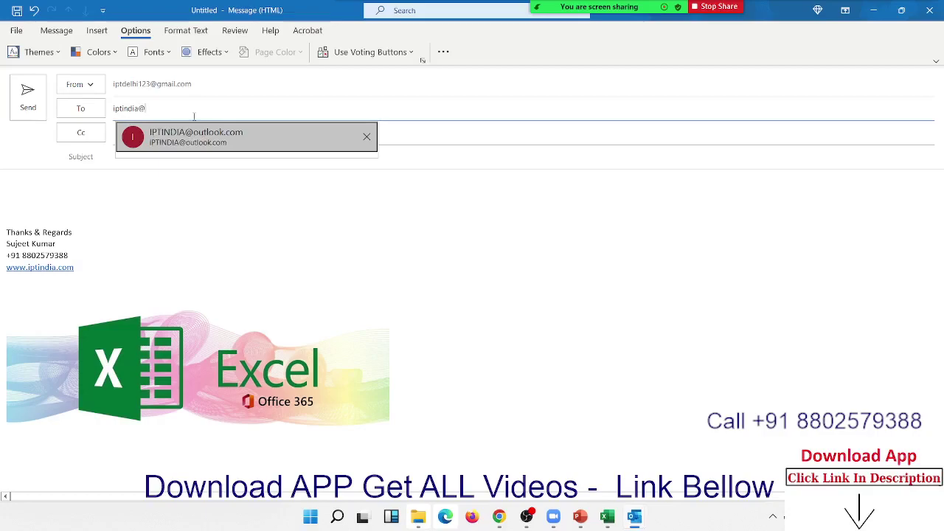
left_click(189, 133)
Step: Add the suggested training contact in Cc and enter the subject 'apr'
left_click(185, 140)
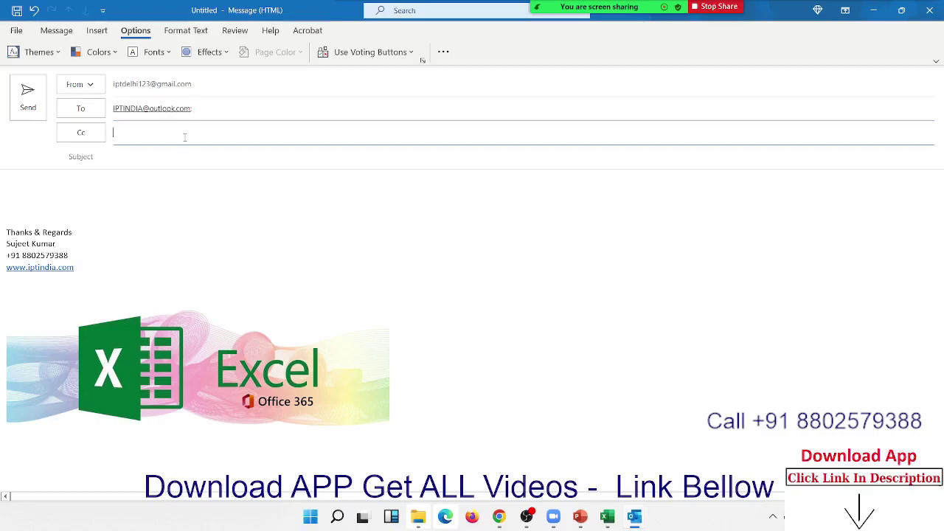
left_click(174, 162)
left_click(162, 159)
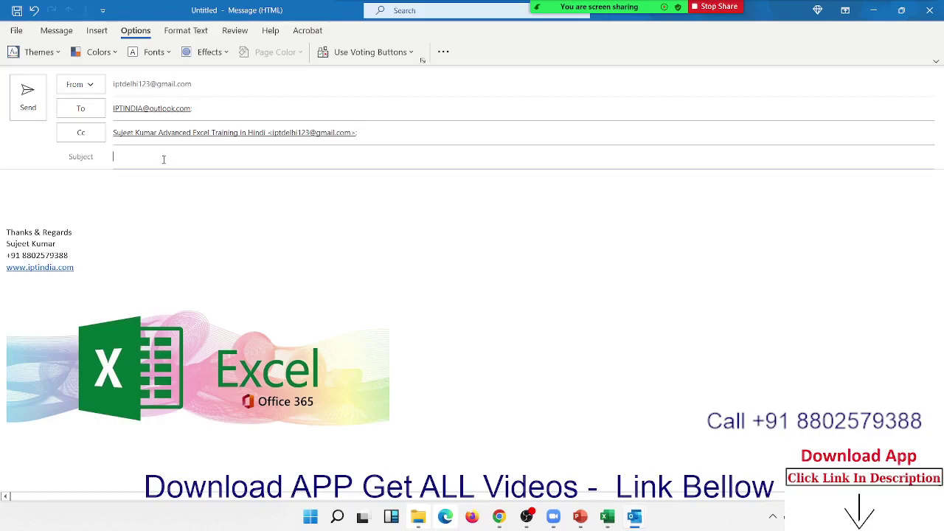
type("apr")
left_click(23, 192)
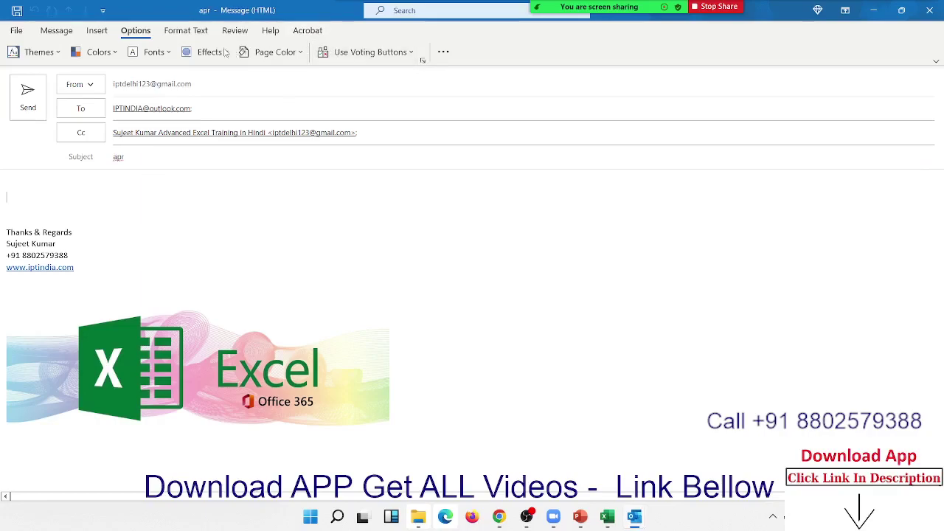
Step: Choose Yes;No from Use Voting Buttons and send the 'apr' message
left_click(339, 52)
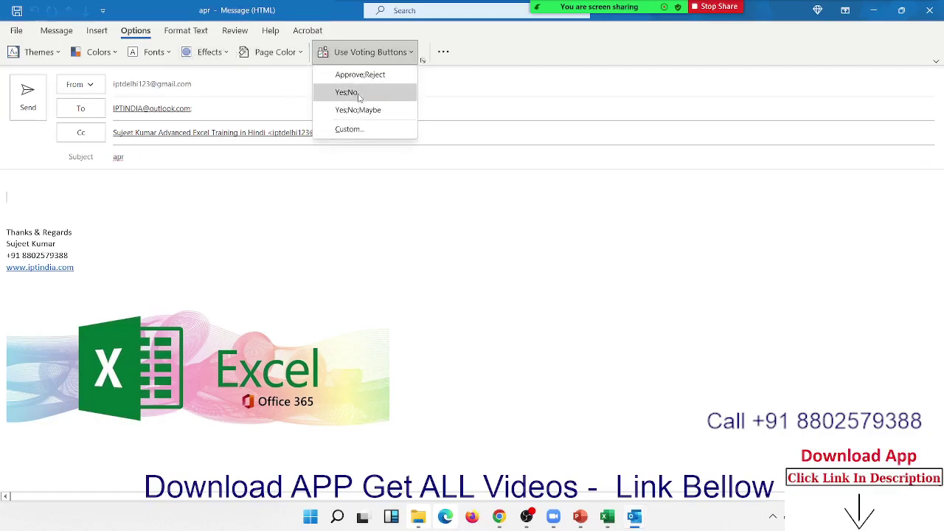
left_click(359, 94)
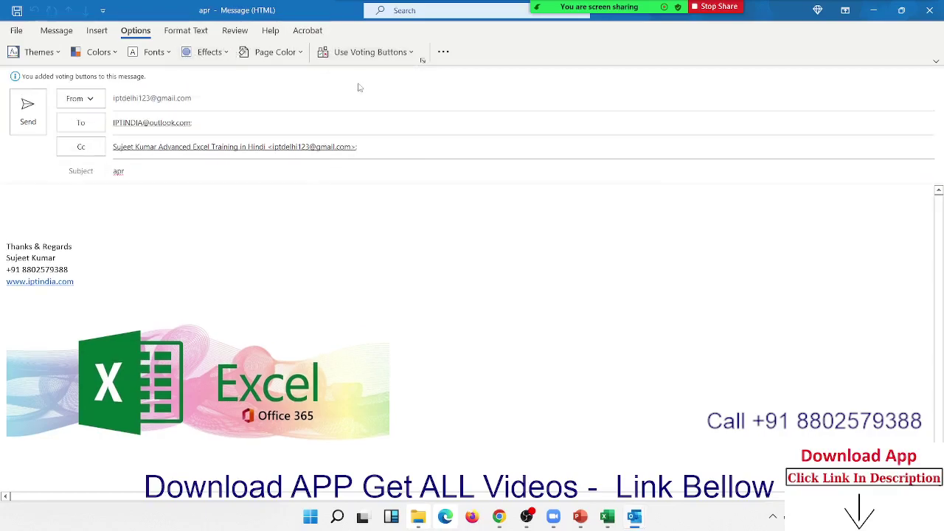
left_click(363, 56)
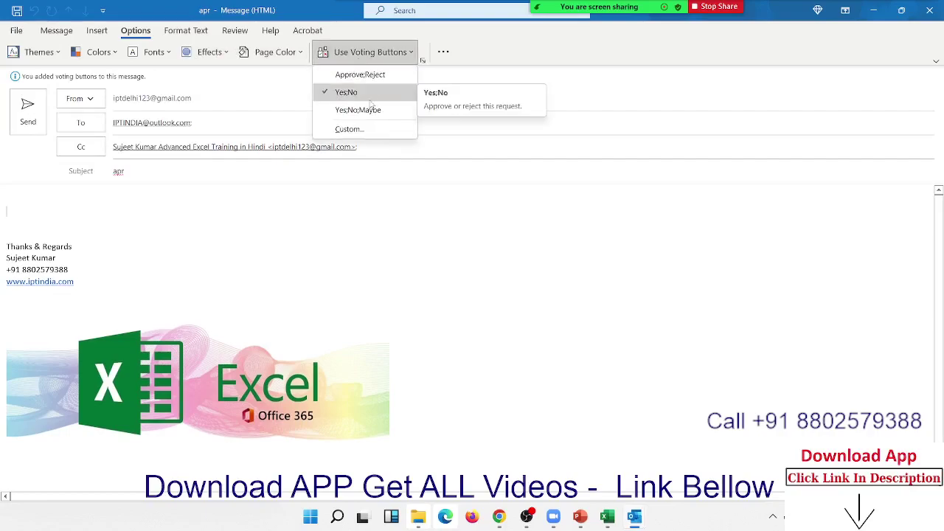
left_click(291, 225)
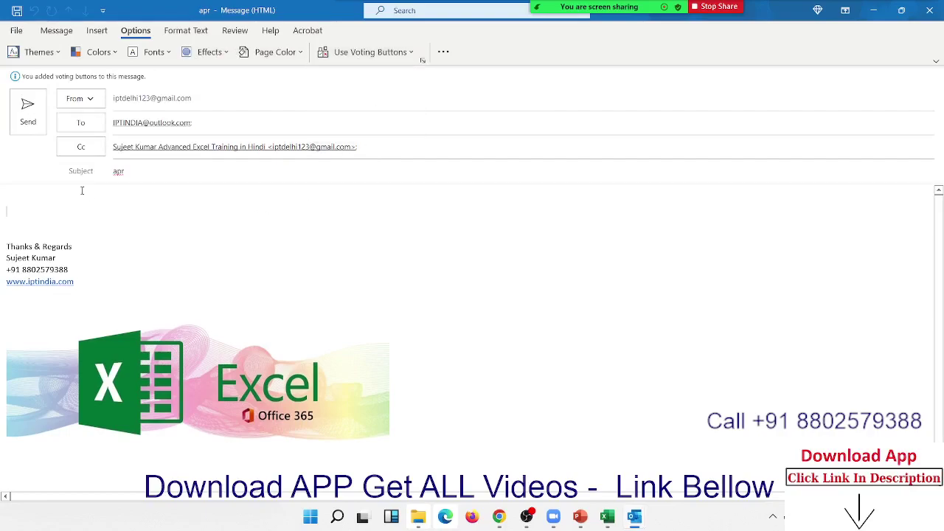
left_click(28, 112)
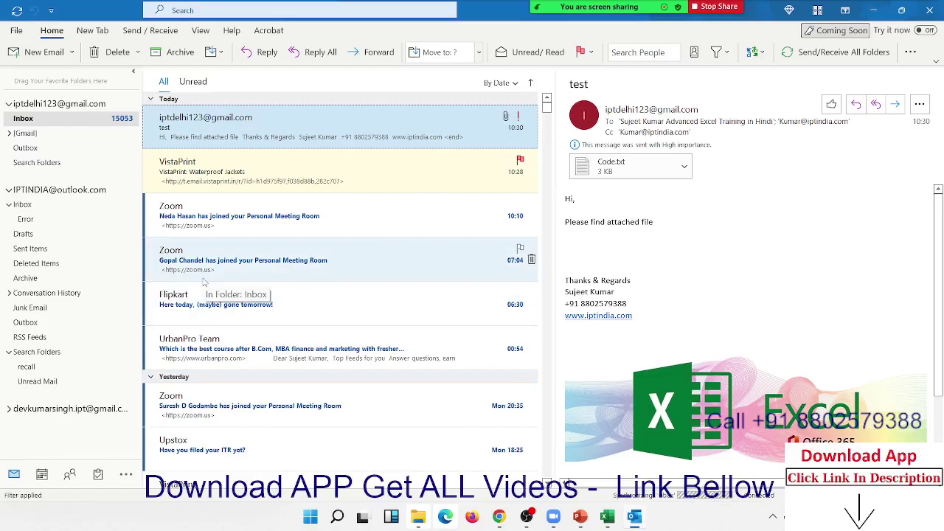
Step: Preview and open the received 'apr' message, check its More actions menu, then close it
left_click(179, 133)
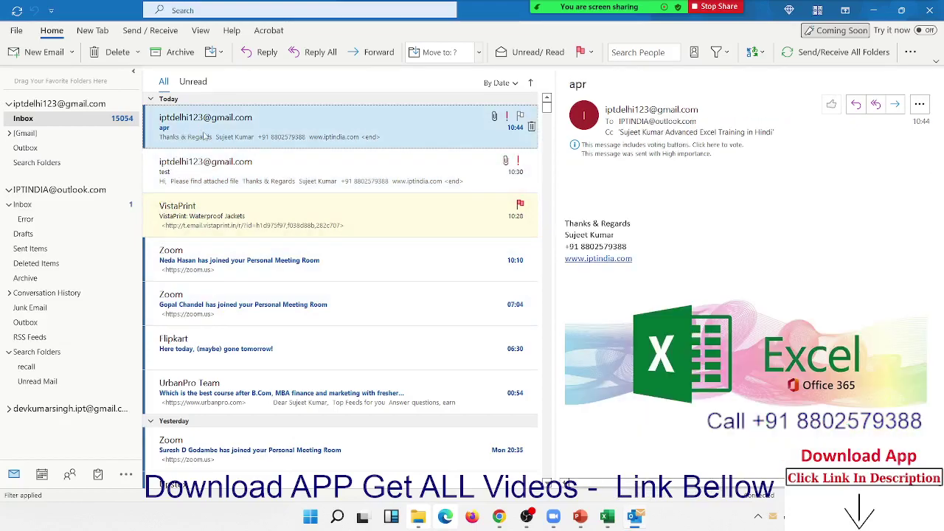
double_click(206, 138)
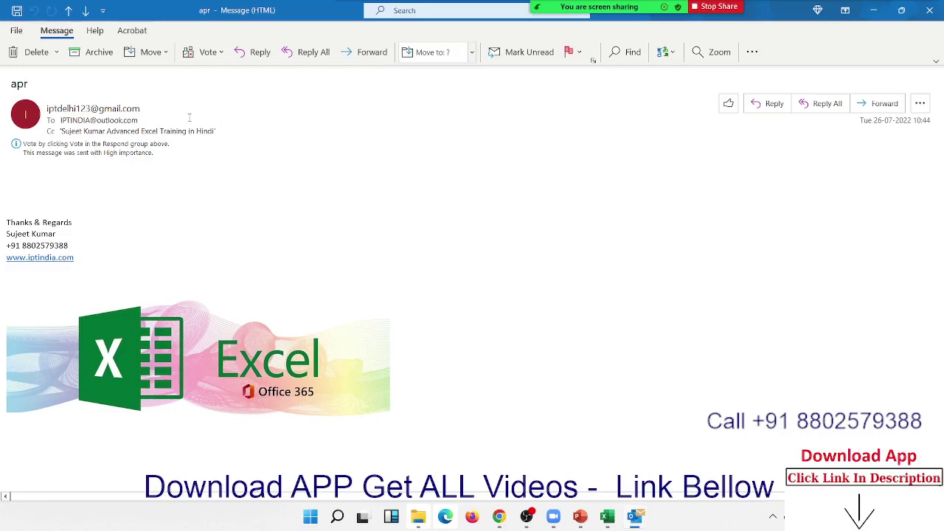
left_click(919, 104)
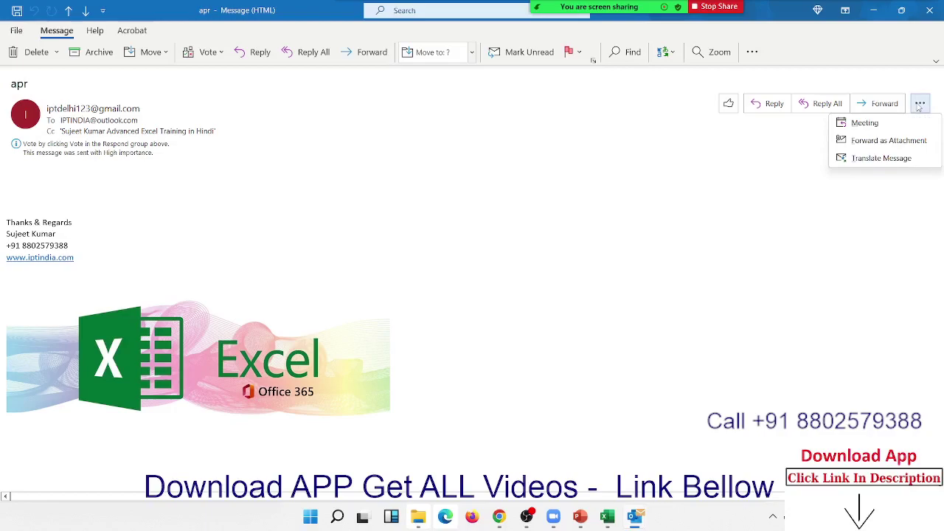
left_click(618, 159)
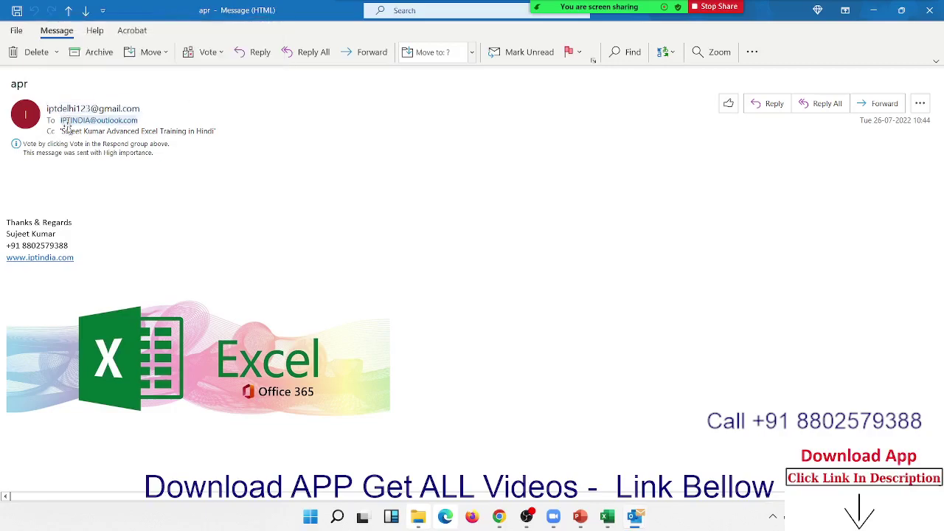
left_click(927, 18)
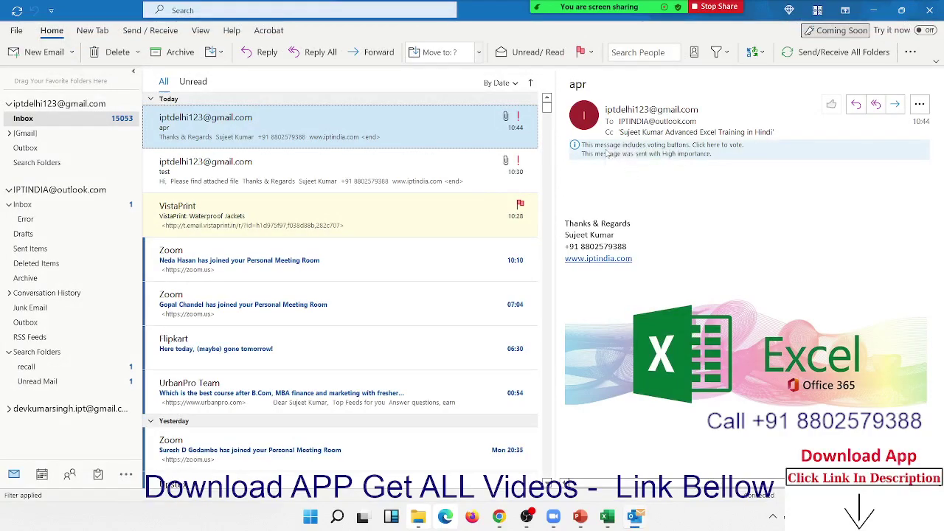
Step: Choose Vote: Yes from the voting info bar and send the response now
left_click(597, 156)
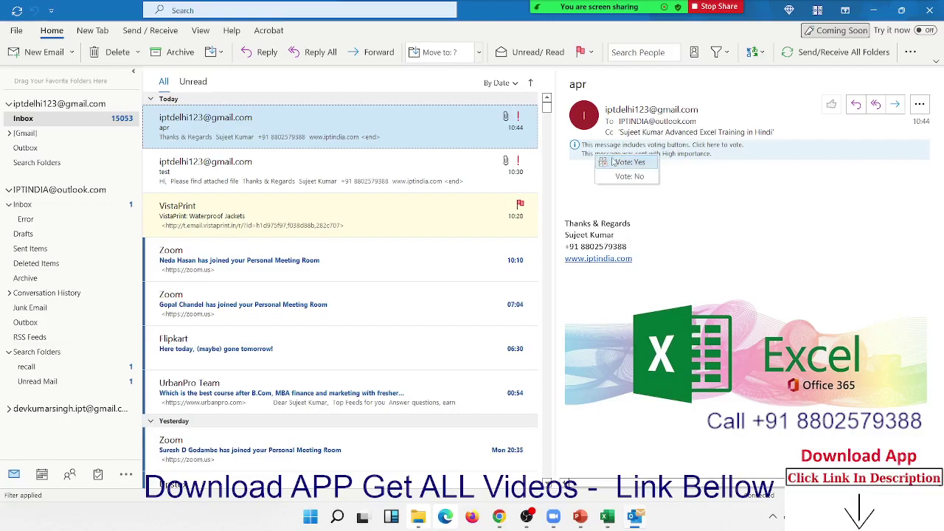
left_click(629, 162)
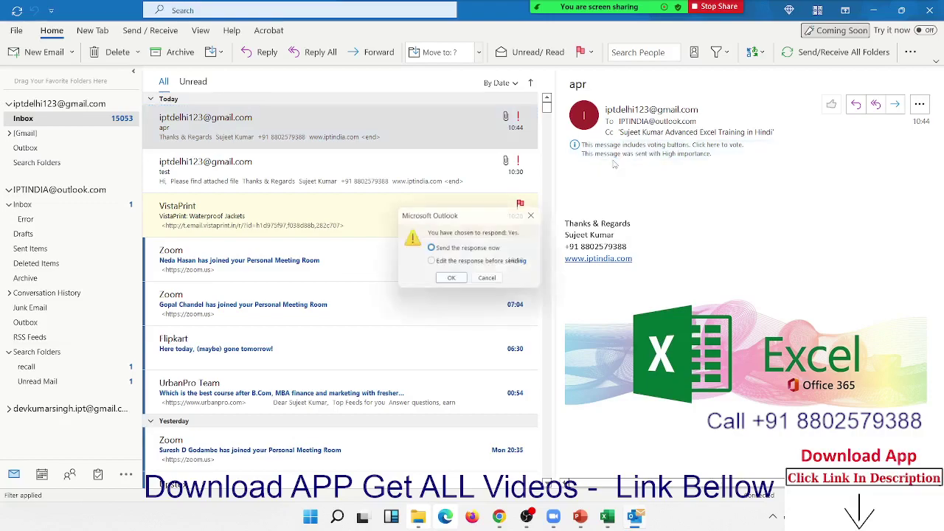
left_click(453, 281)
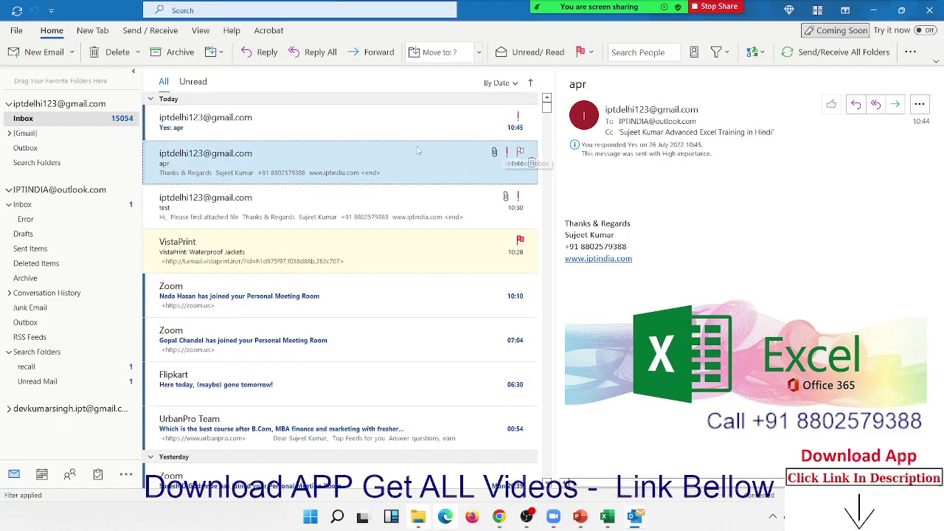
Step: Preview and open the 'Yes: apr' reply, then close its window
left_click(395, 128)
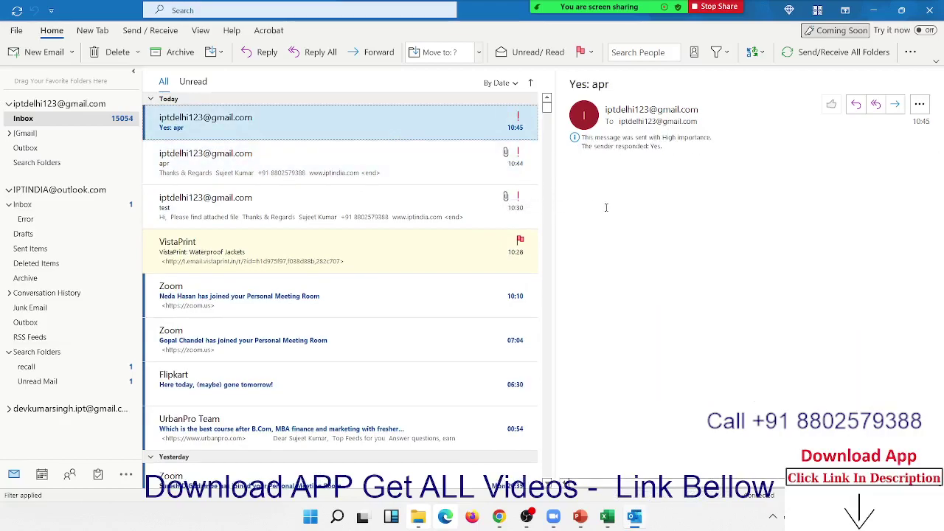
double_click(330, 137)
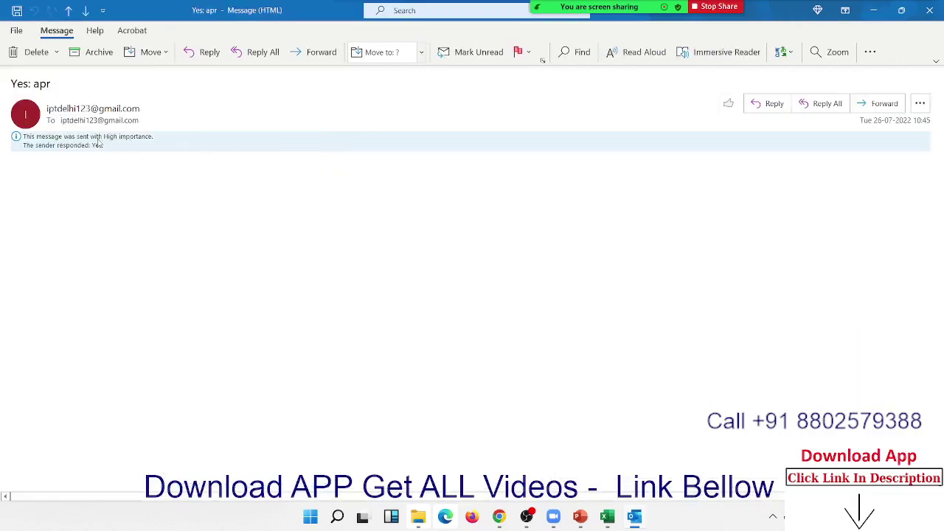
left_click(923, 15)
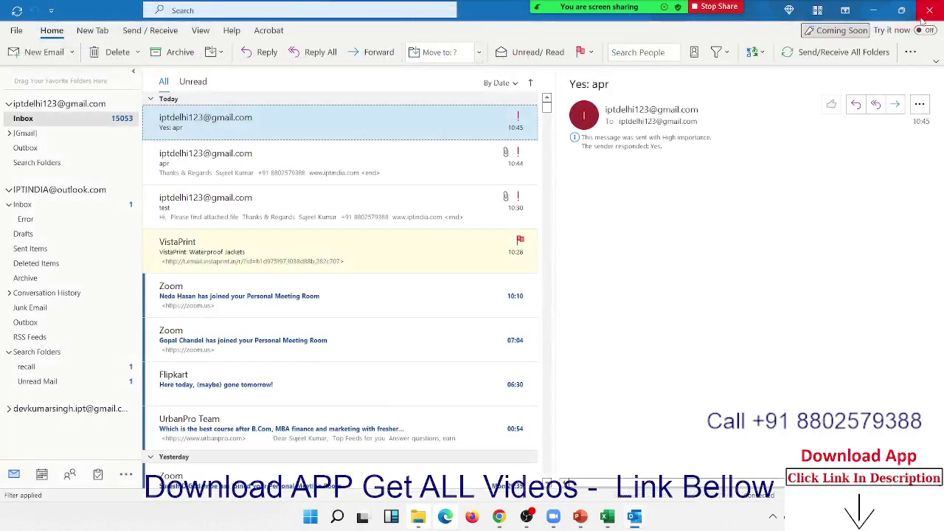